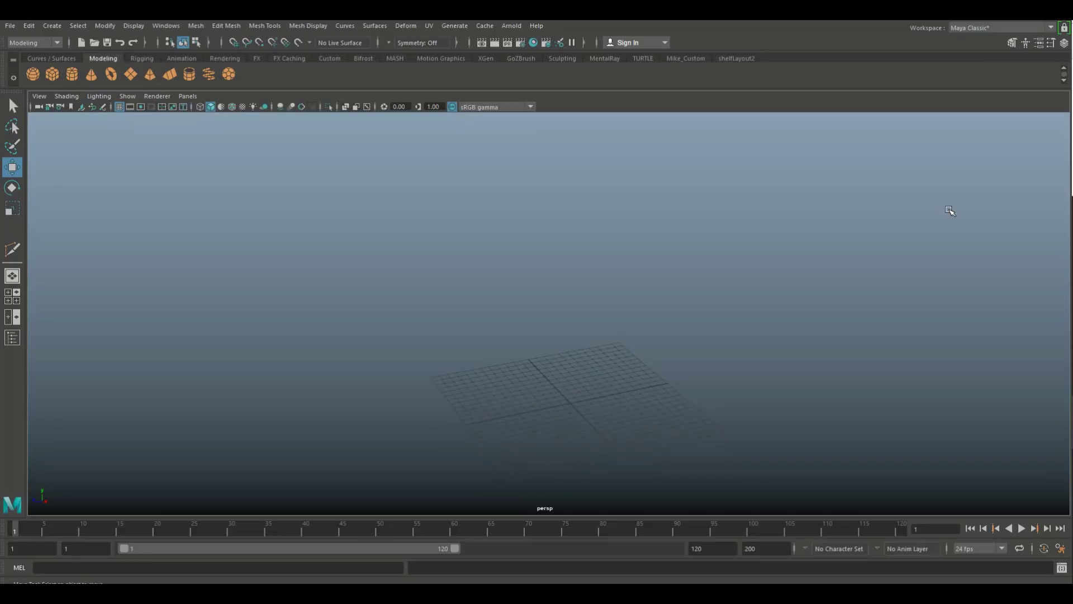
Create a polygon cylinder at the grid's centre and rotate it onto its side to lie along the Z axis
alt+middle_drag(649, 402, 646, 328)
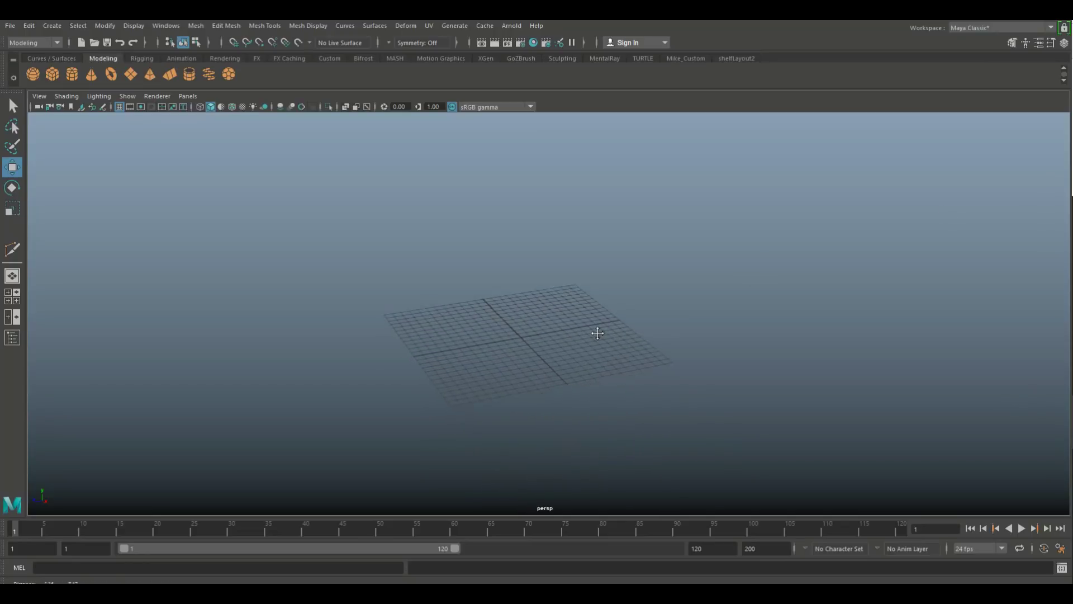
scroll(589, 308, up, 5)
scroll(646, 336, up, 3)
alt+middle_drag(625, 363, 611, 301)
mouse_move(578, 350)
alt+mouse_down()
mouse_move(599, 345)
mouse_move(587, 346)
alt+mouse_up()
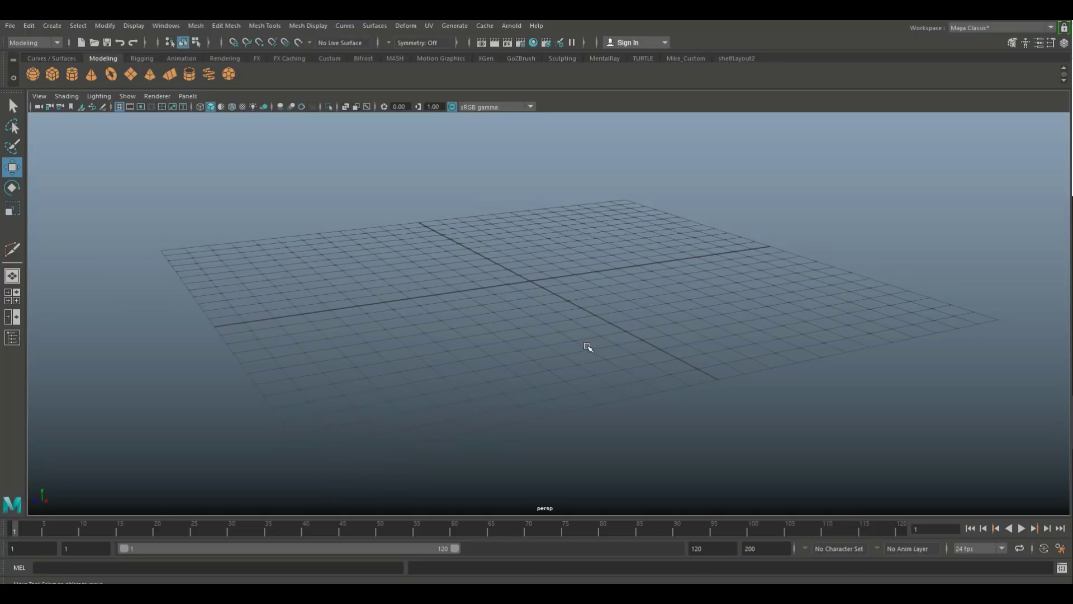
click(74, 75)
alt+drag(441, 324, 471, 343)
key(e)
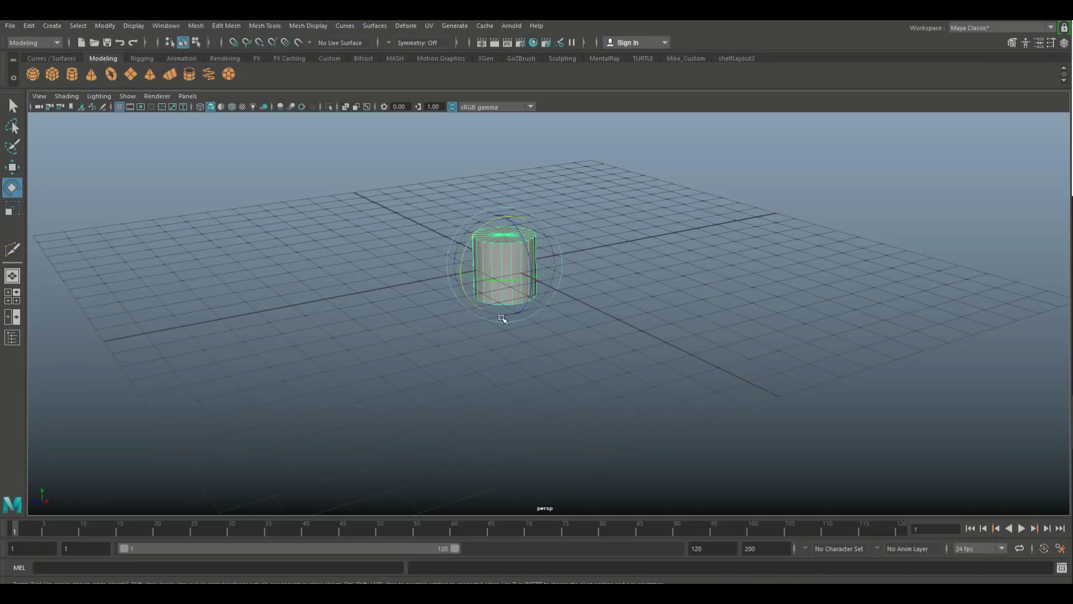
drag(483, 230, 563, 431)
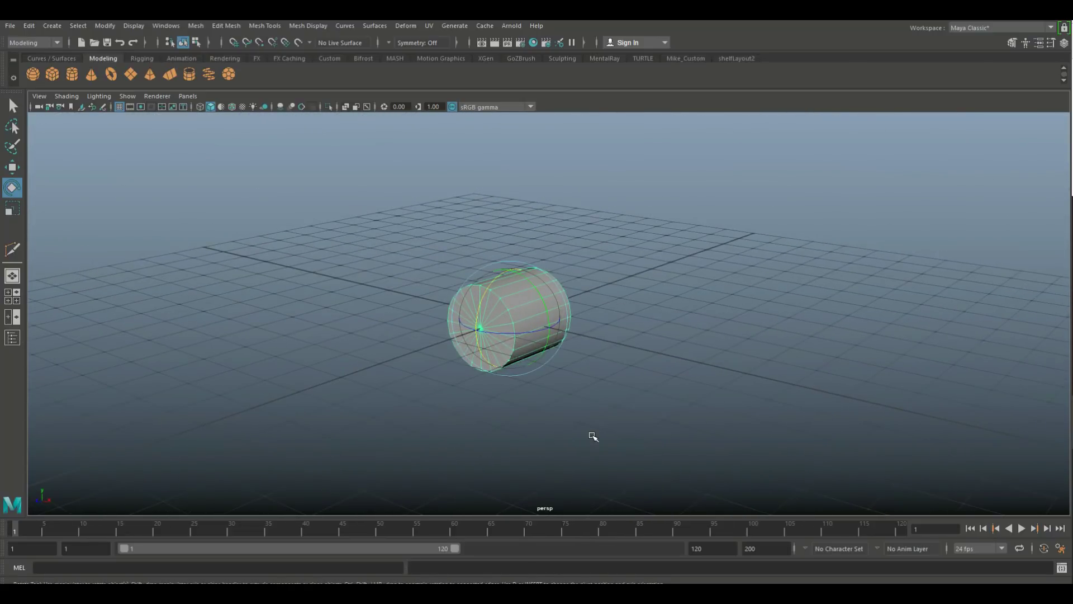
Set the cylinder's axis subdivisions to 8 and its cap subdivisions to 0
key(ctrl+a)
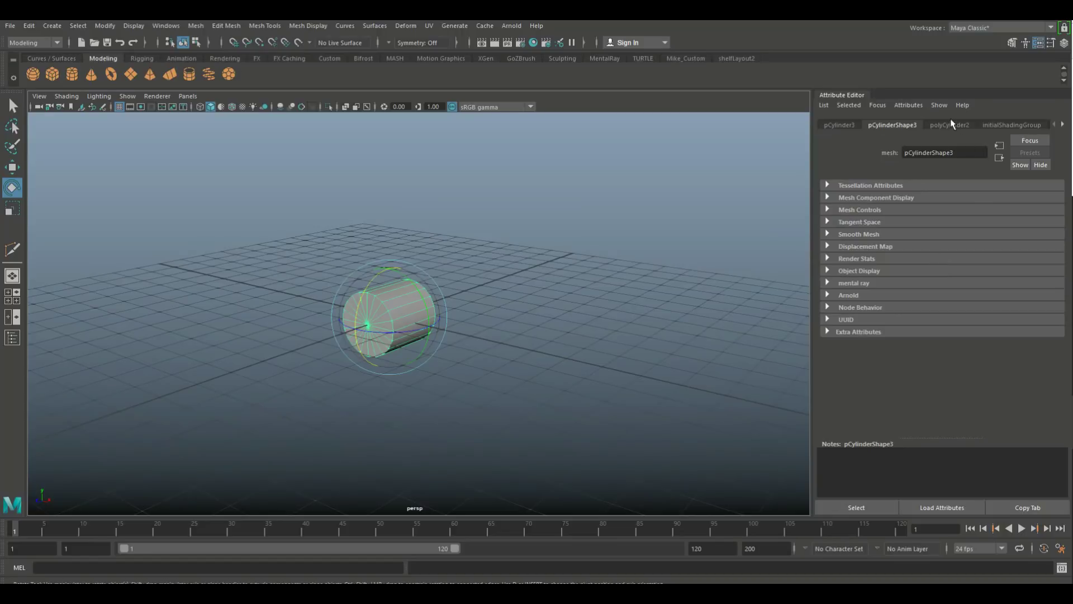
click(953, 124)
click(937, 222)
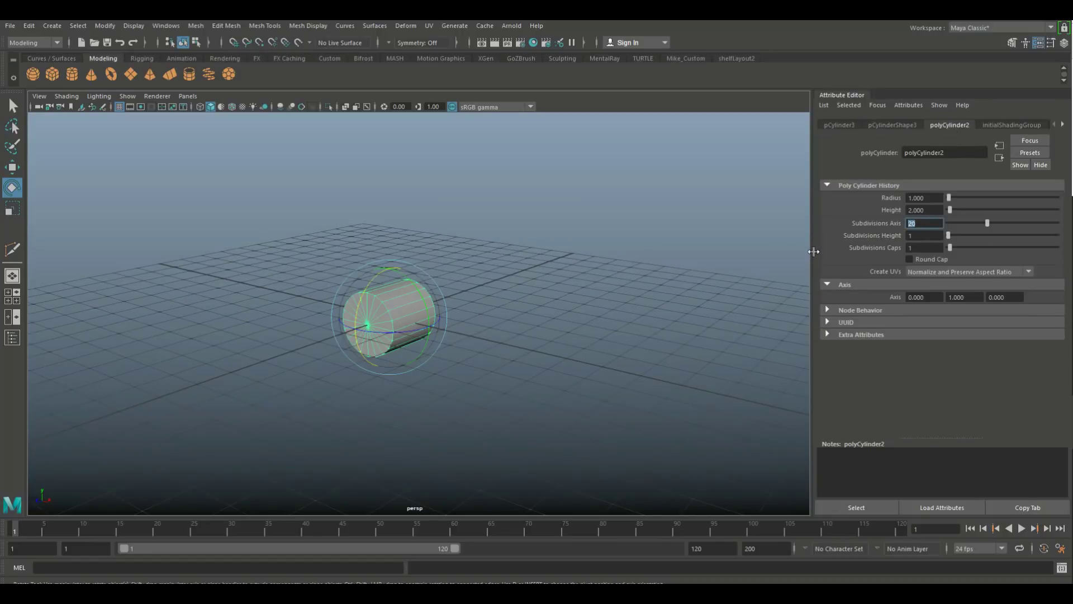
text(16)
key(Return)
key(Return)
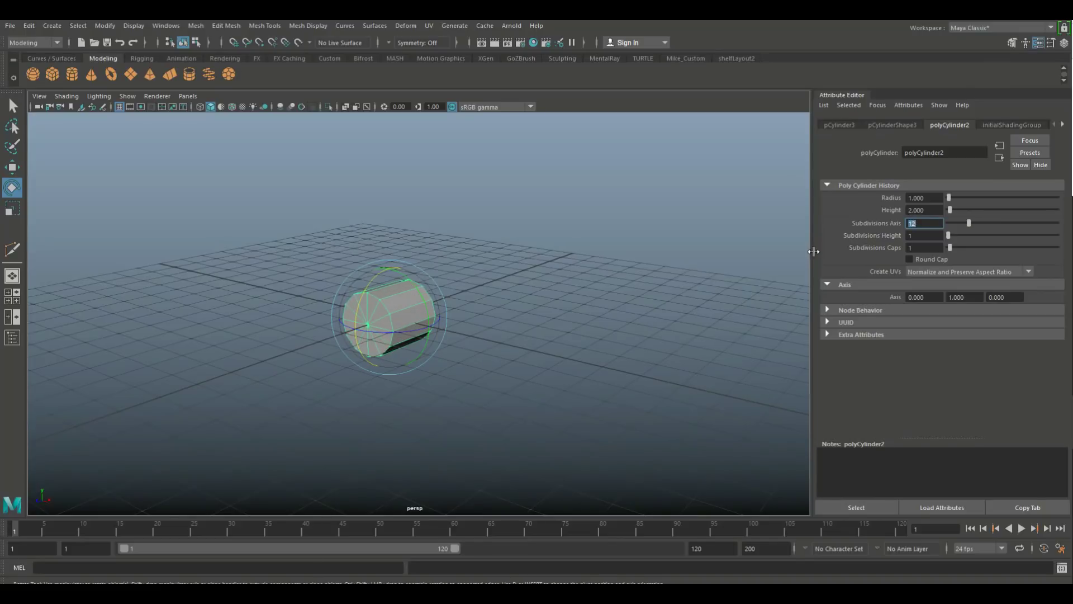
key(Return)
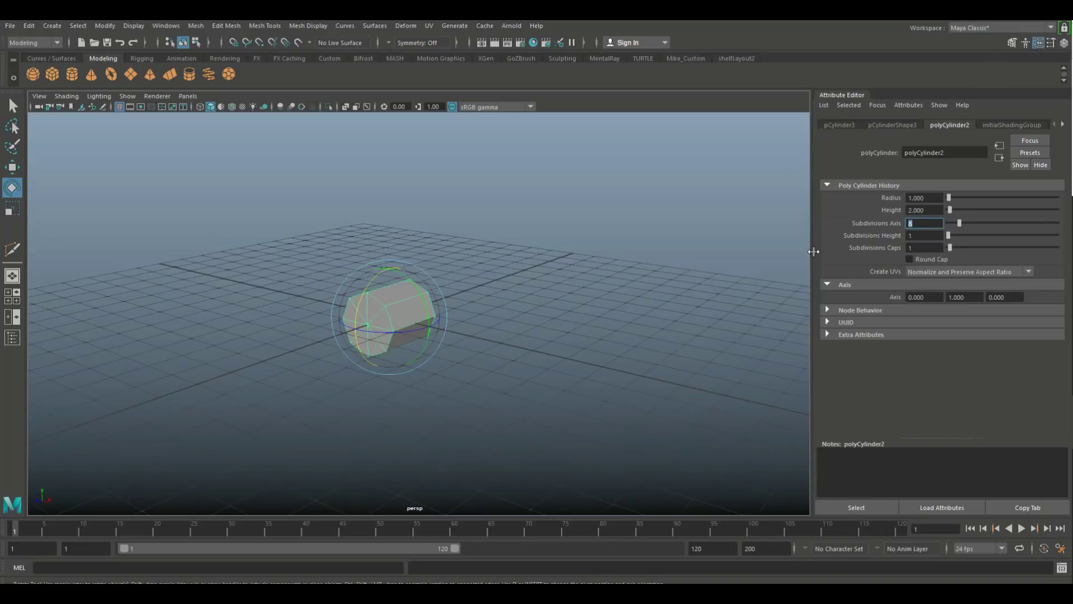
key(Return)
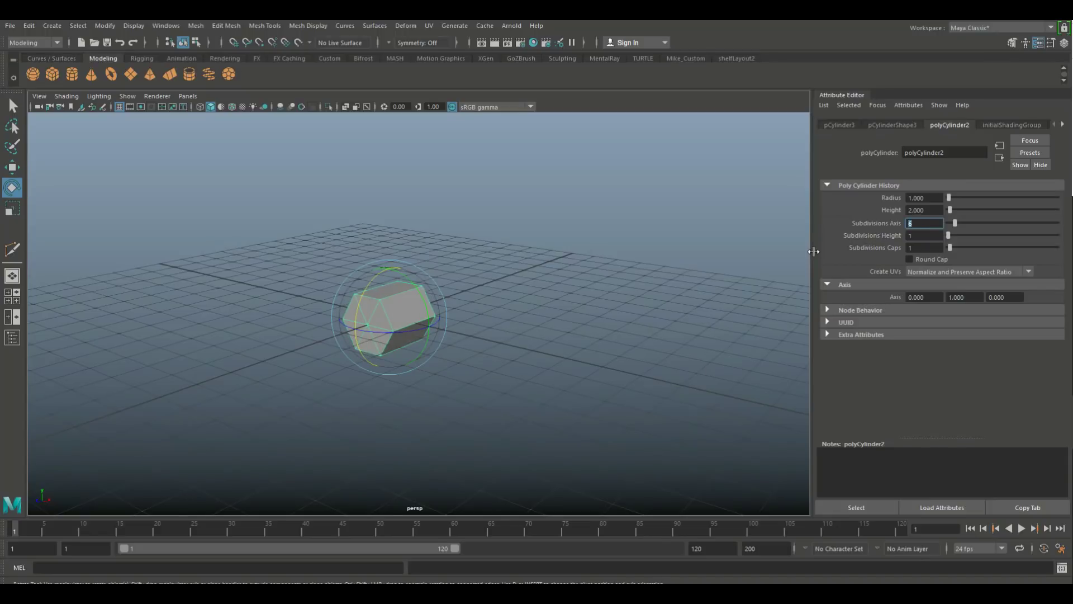
text(8)
key(Return)
click(914, 249)
text(0)
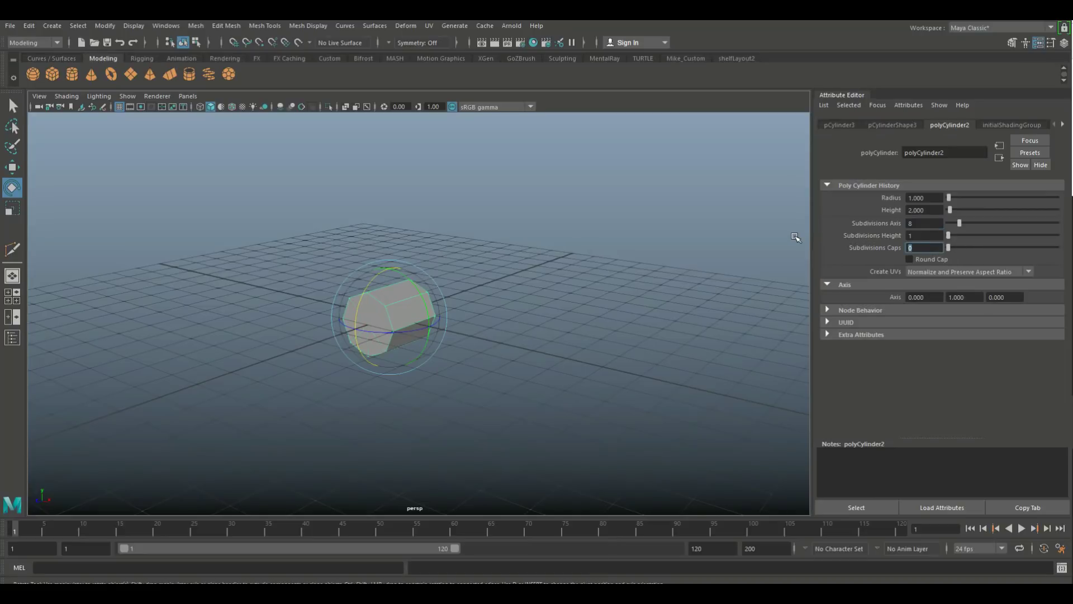
Delete both end cap faces of the cylinder to leave an open tube
alt+drag(565, 354, 373, 331)
alt+middle_drag(373, 331, 609, 313)
scroll(601, 318, up, 3)
right_drag(492, 265, 486, 294)
alt+drag(506, 442, 547, 407)
click(447, 354)
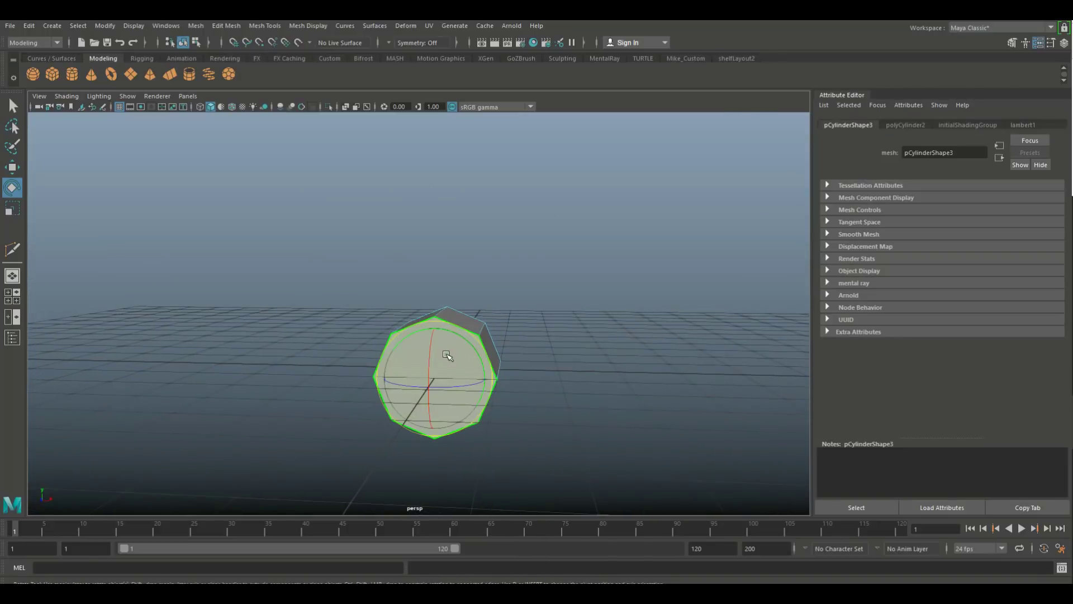
key(Delete)
click(430, 358)
key(Delete)
scroll(603, 426, down, 2)
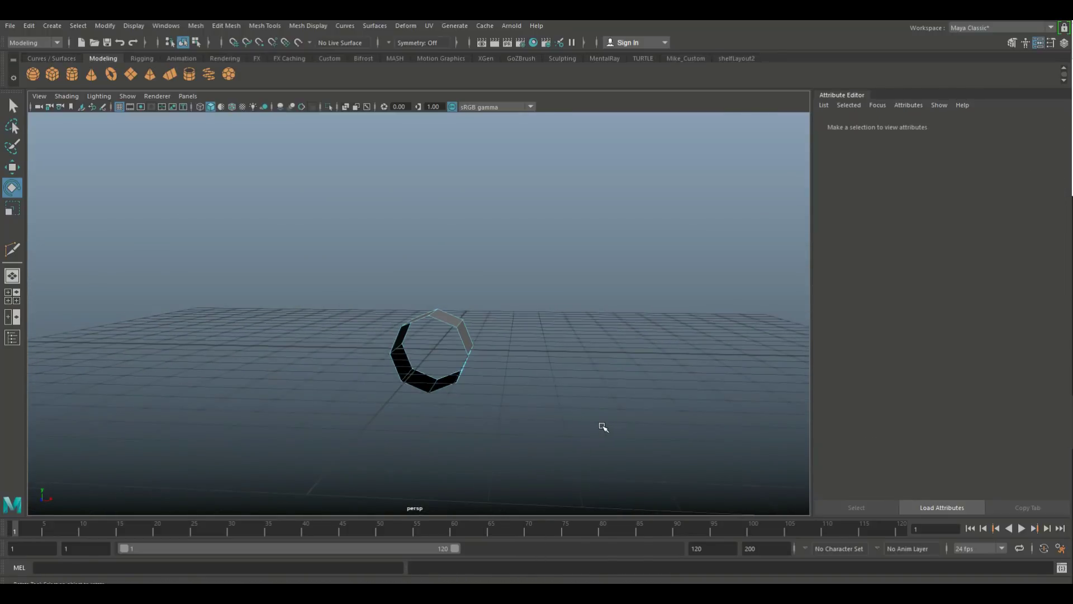
Extrude the tube's open border edges with a thickness of -0.1 to give the ends a wall rim
alt+drag(606, 430, 414, 421)
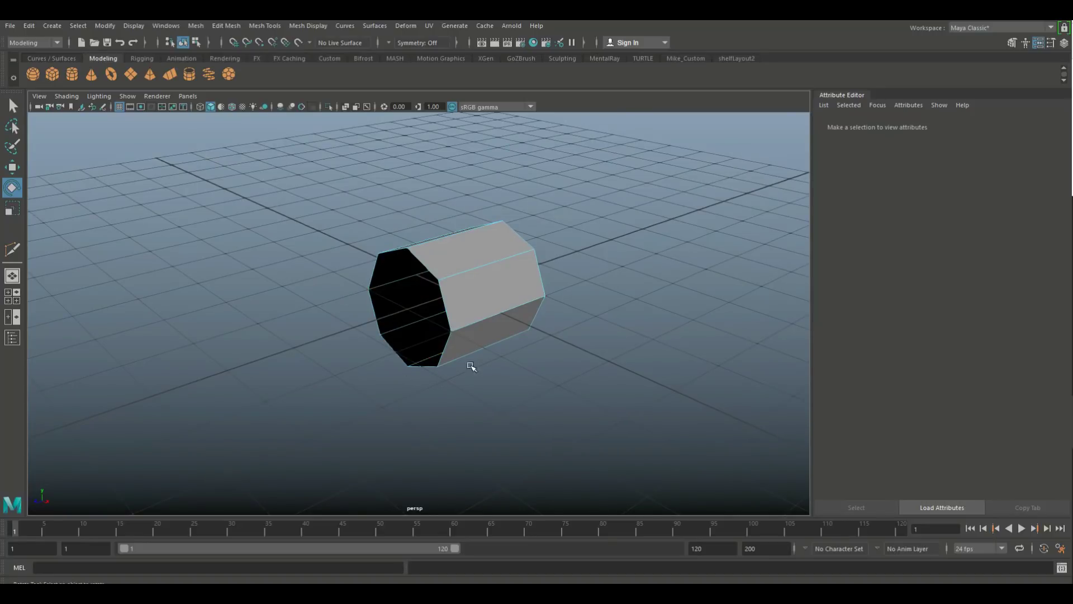
alt+middle_drag(496, 448, 536, 458)
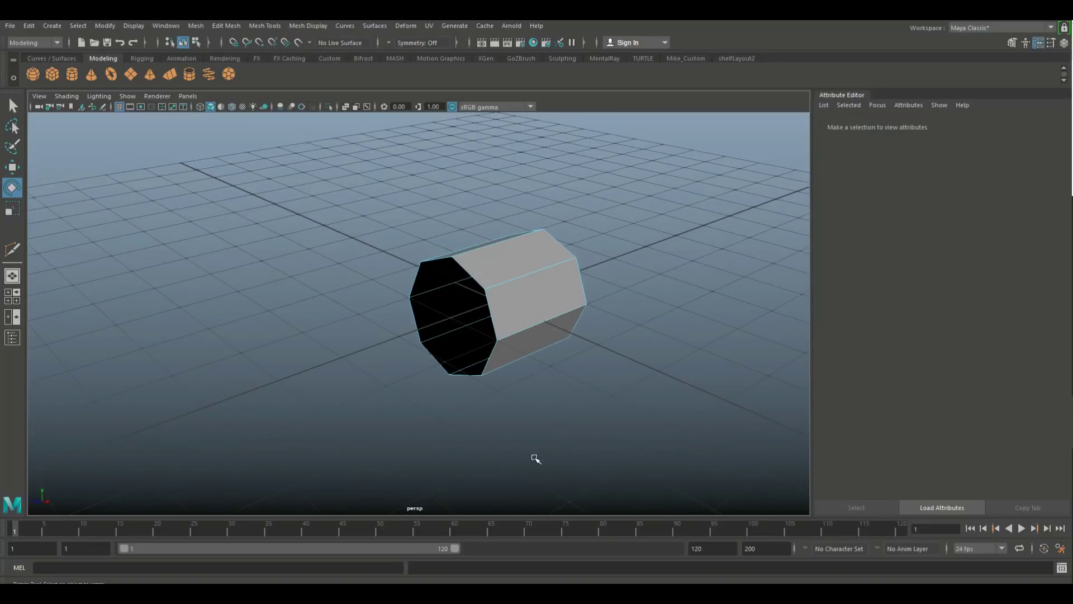
right_drag(464, 264, 474, 240)
double_click(477, 280)
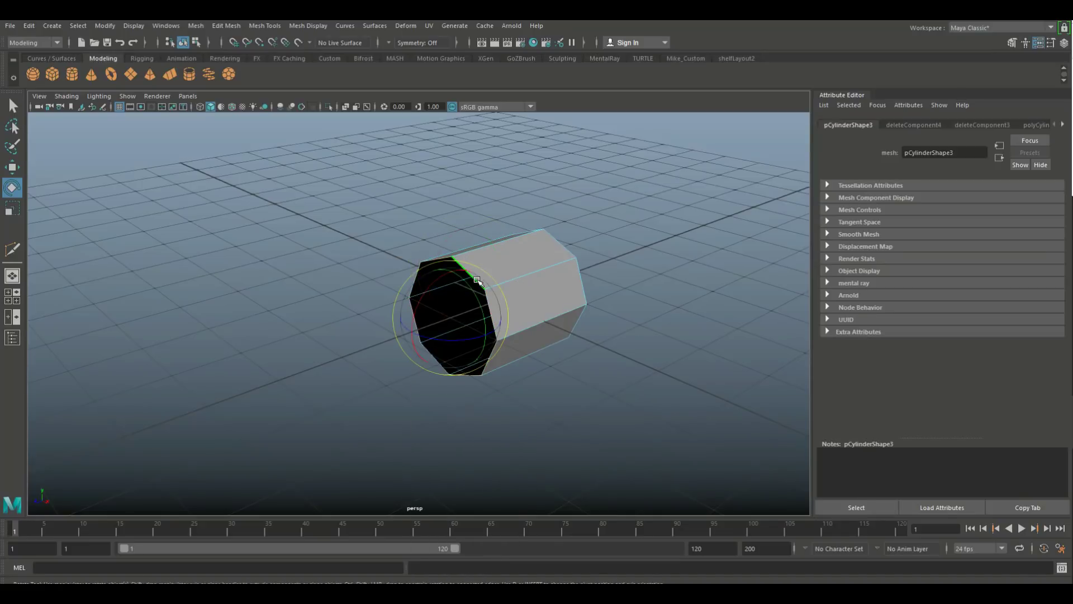
shift+double_click(569, 248)
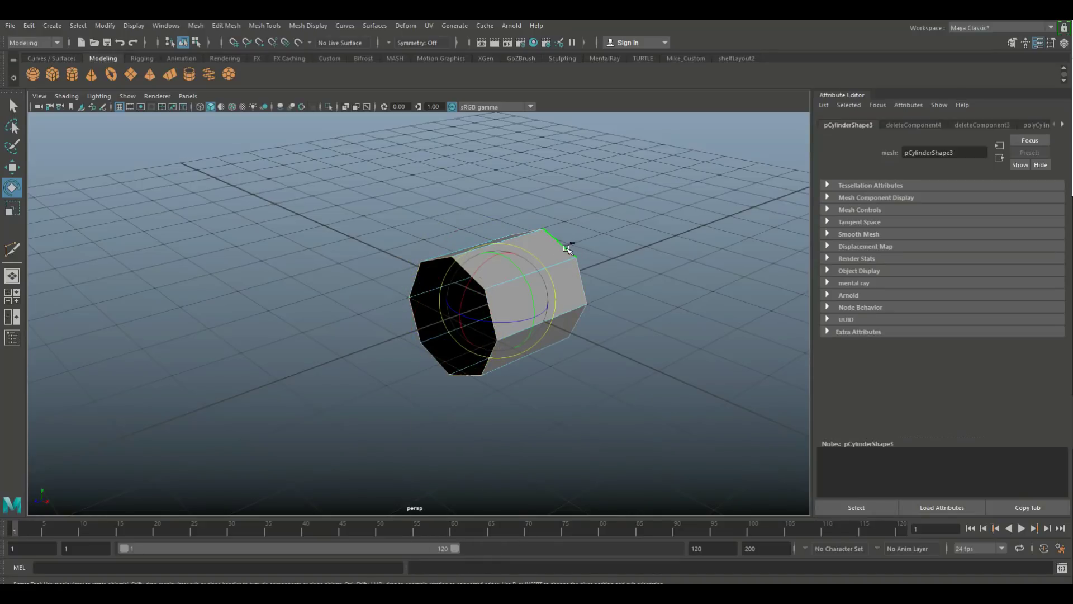
key(ctrl+e)
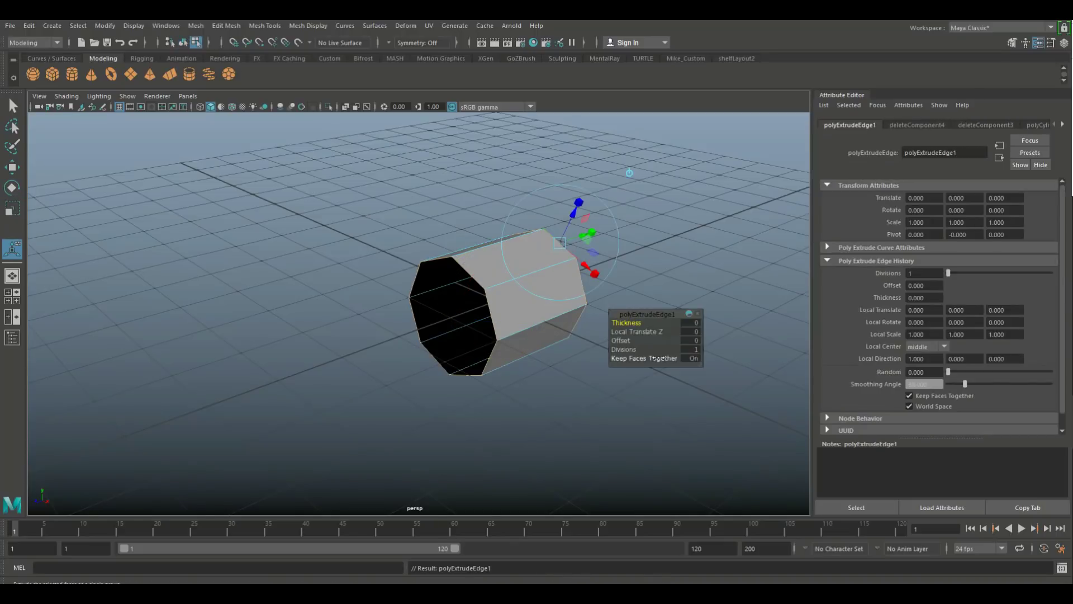
drag(619, 340, 624, 340)
key(ctrl+z)
drag(625, 324, 632, 324)
middle_drag(631, 324, 626, 330)
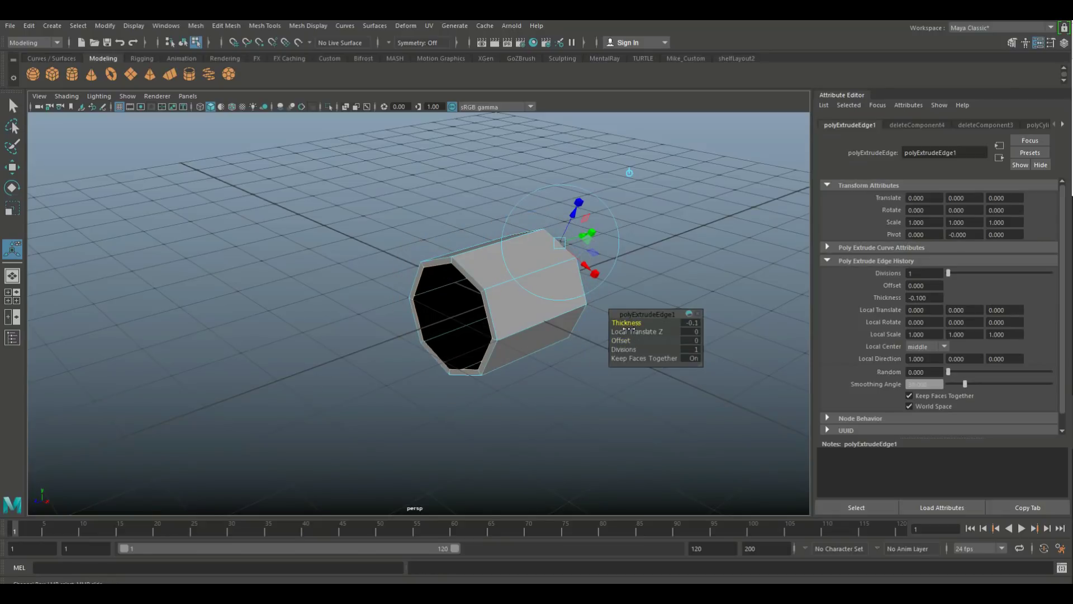
mouse_move(380, 401)
alt+mouse_down()
mouse_move(391, 410)
mouse_move(436, 399)
mouse_move(394, 404)
alt+mouse_up()
scroll(409, 406, up, 3)
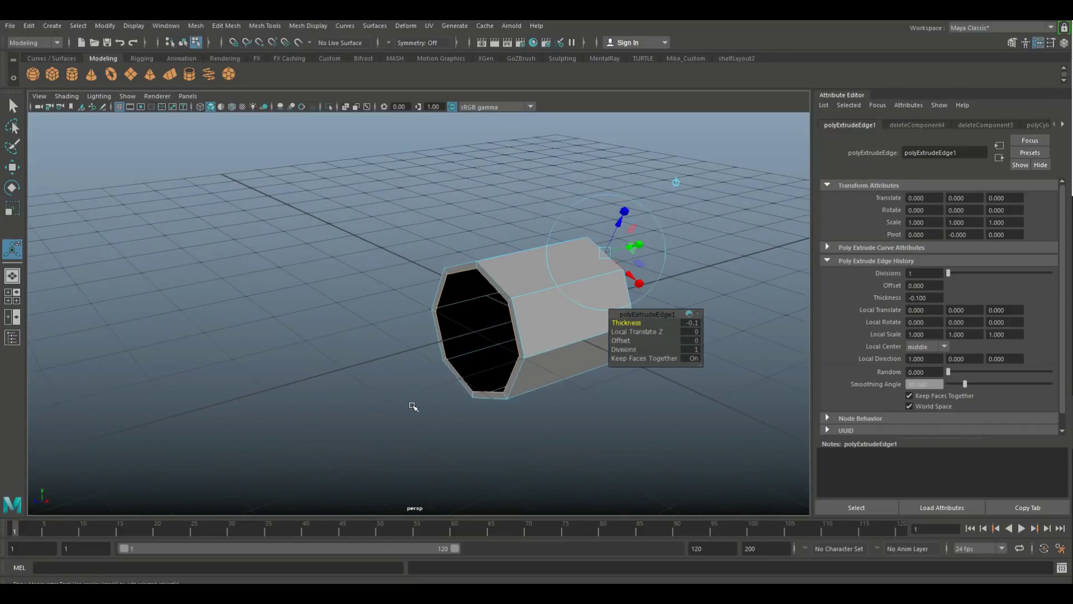
click(327, 301)
Select the vertices at one end of the tube and move them far out along Z to form a long pipe
scroll(277, 305, down, 2)
scroll(277, 305, down, 2)
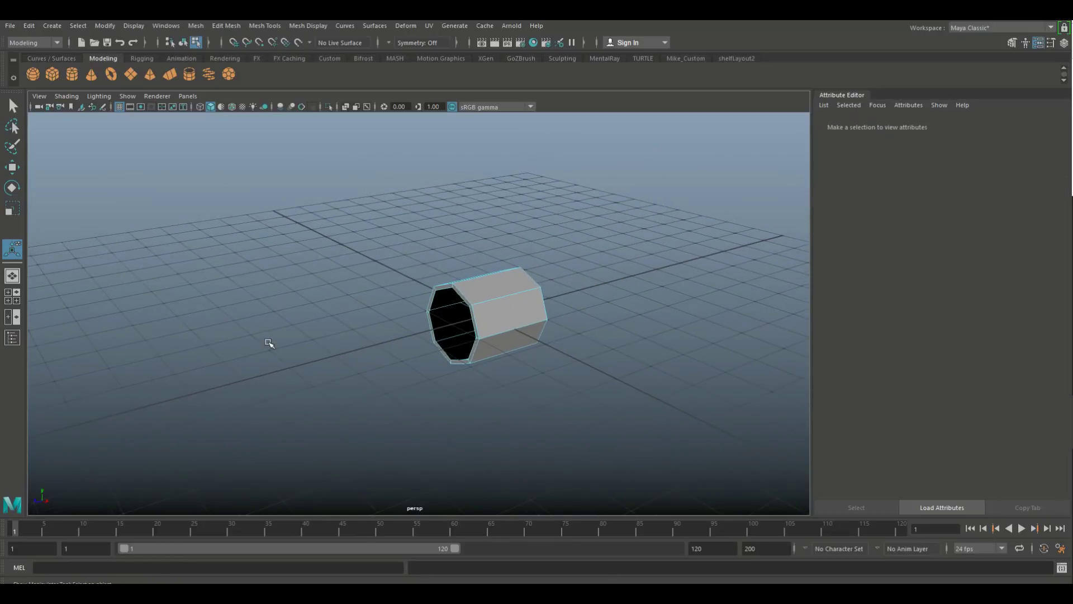
right_drag(505, 265, 506, 289)
right_drag(553, 254, 586, 244)
key(q)
alt+drag(549, 406, 512, 408)
right_drag(561, 314, 562, 314)
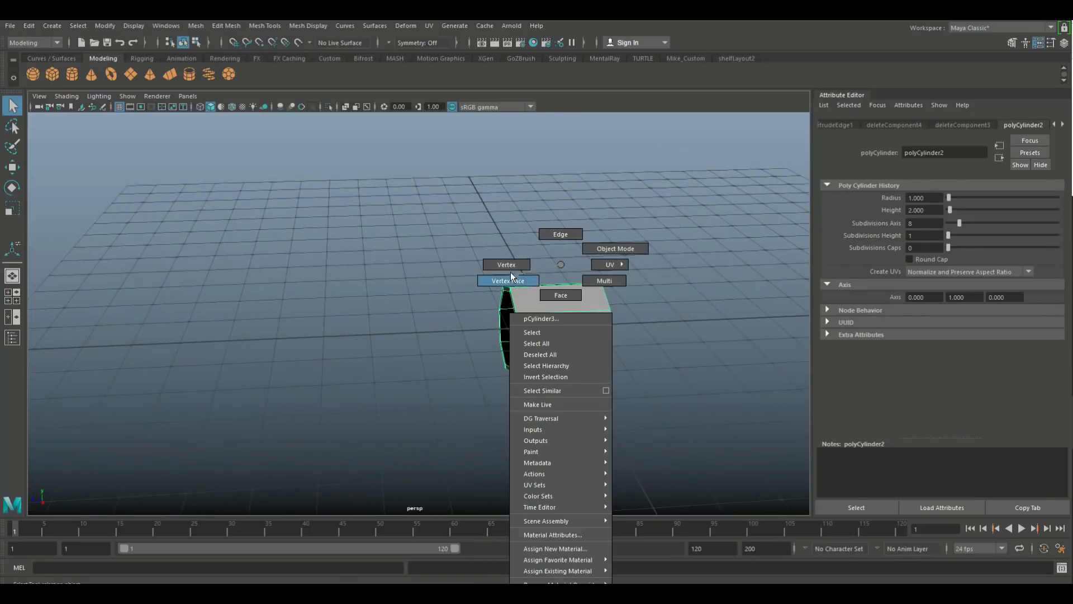
right_drag(511, 272, 508, 272)
scroll(537, 467, down, 3)
scroll(525, 473, down, 3)
key(w)
drag(391, 319, 11, 358)
scroll(281, 381, down, 8)
drag(273, 323, 150, 327)
alt+middle_drag(282, 423, 414, 407)
scroll(414, 408, up, 2)
scroll(415, 408, up, 1)
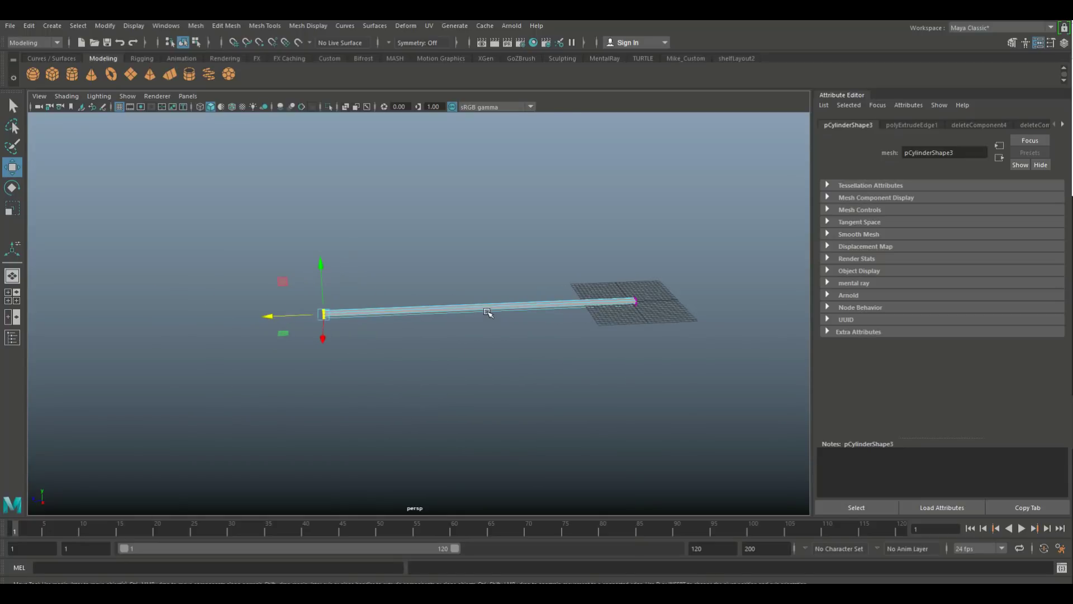
Return to object mode, scale the whole pipe down uniformly, and stretch it somewhat along its length
right_drag(488, 311, 567, 248)
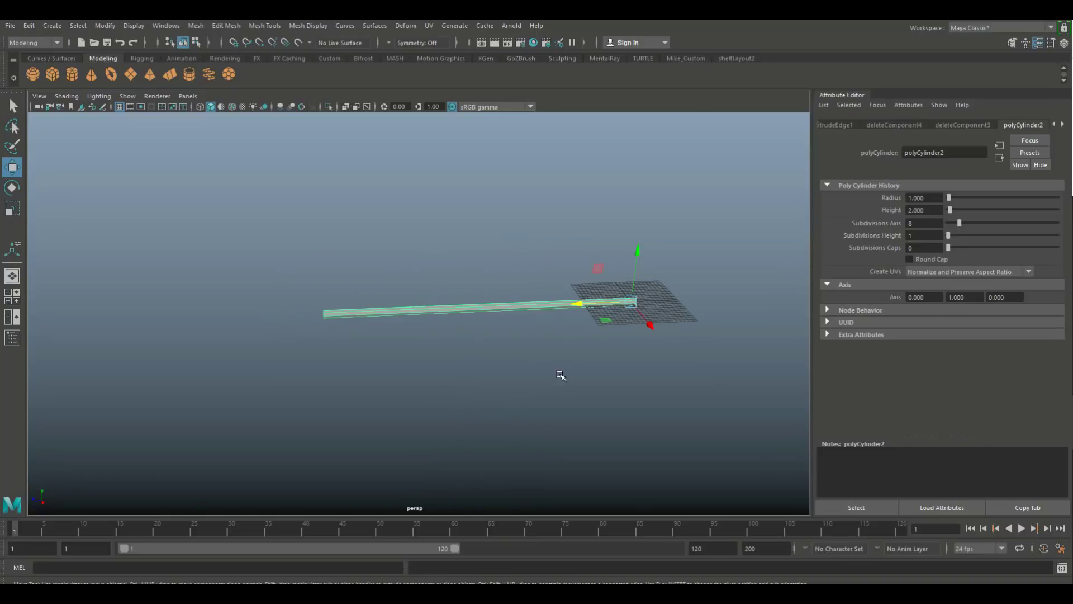
key(r)
drag(634, 303, 448, 338)
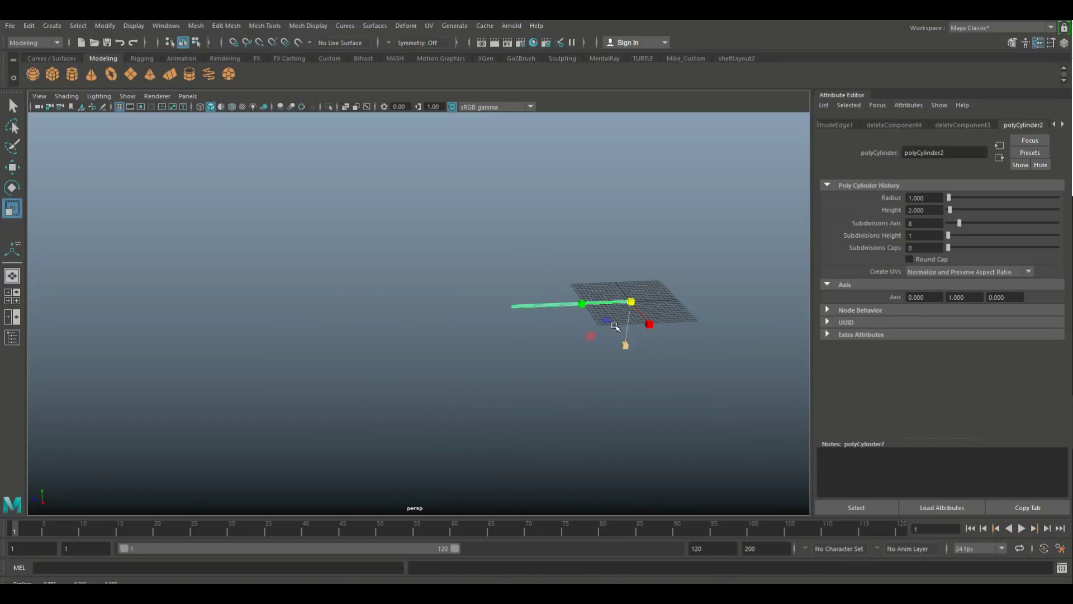
drag(583, 305, 585, 329)
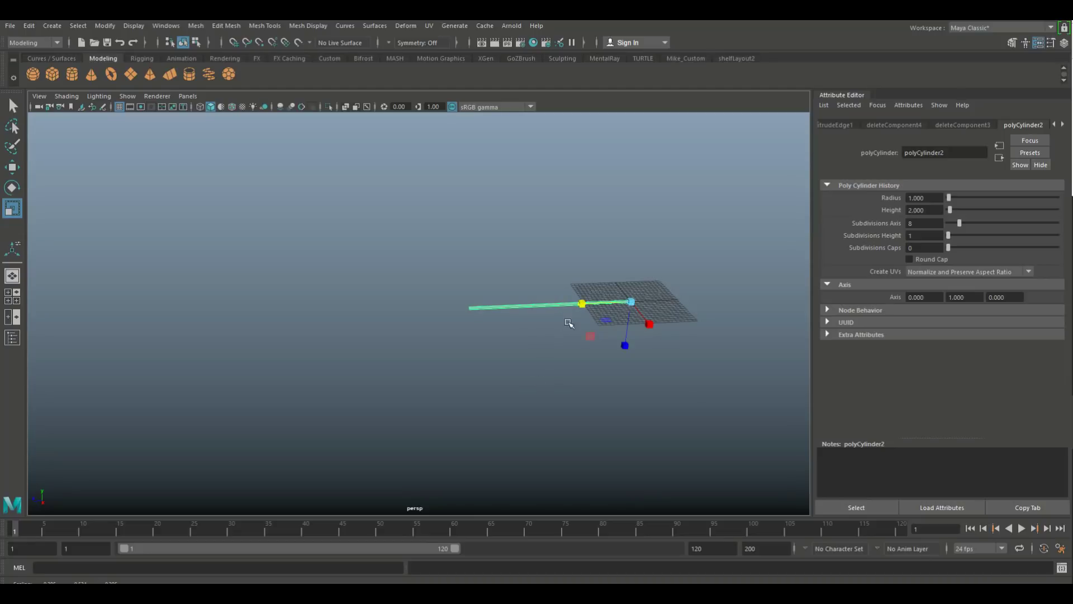
Center the pipe's pivot and snap the pipe to the grid origin
key(w)
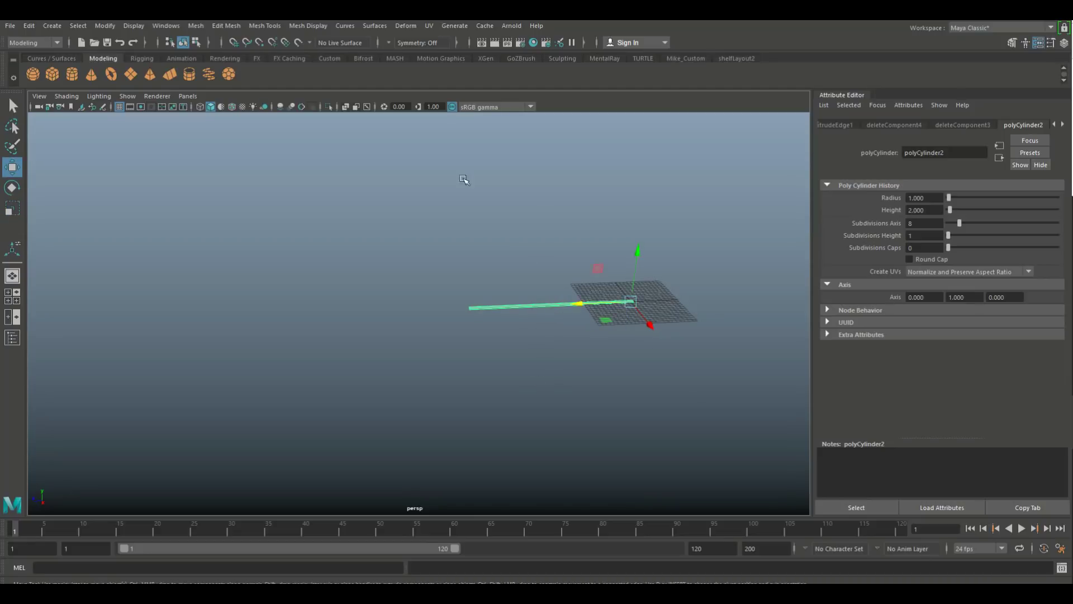
click(104, 26)
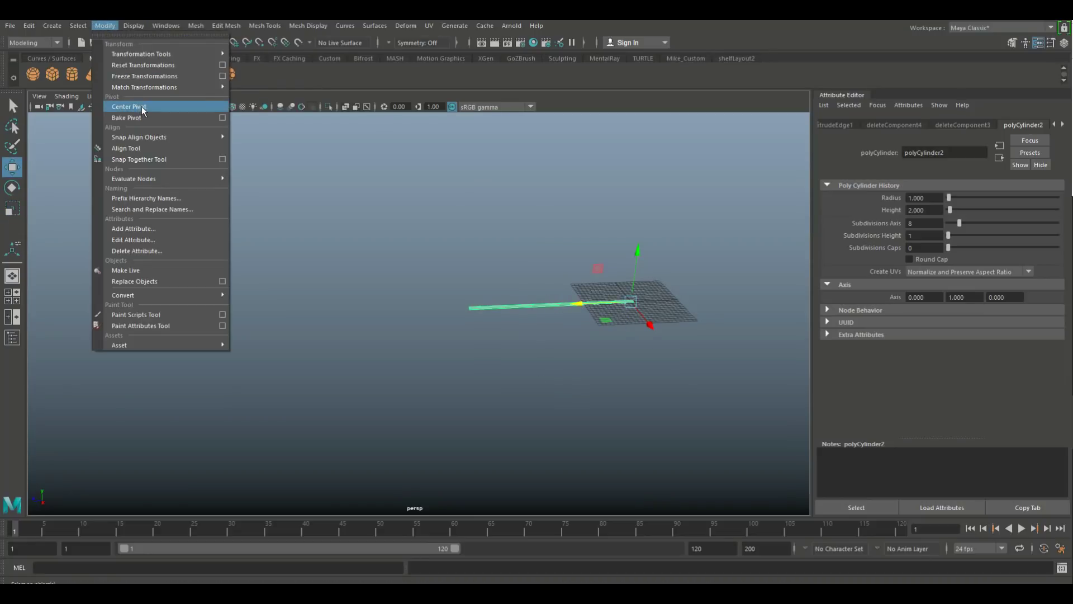
click(142, 106)
scroll(314, 311, up, 4)
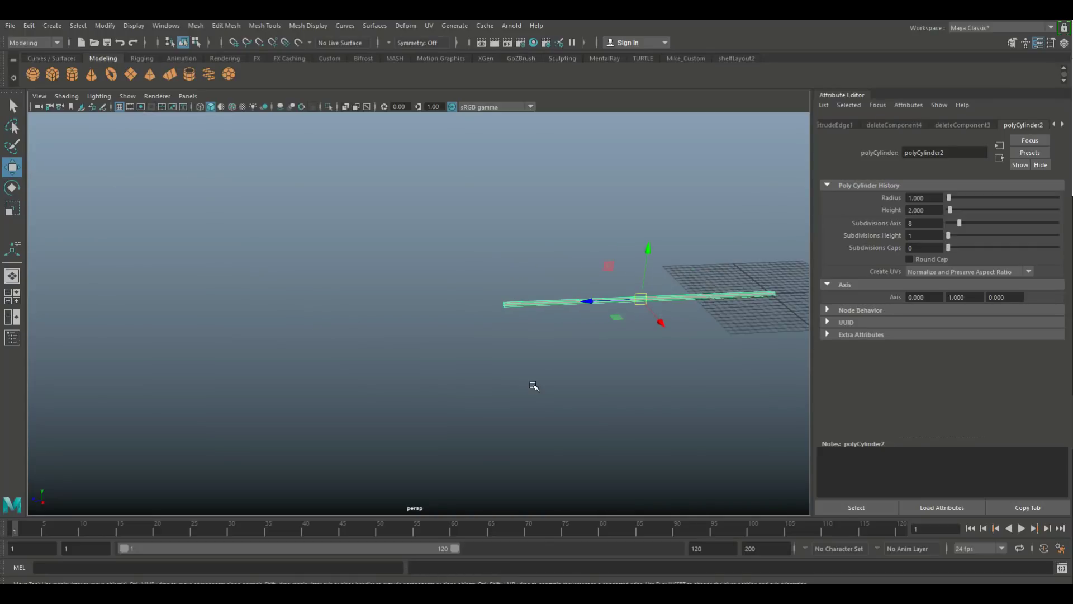
key(x)
drag(641, 299, 772, 293)
key(f)
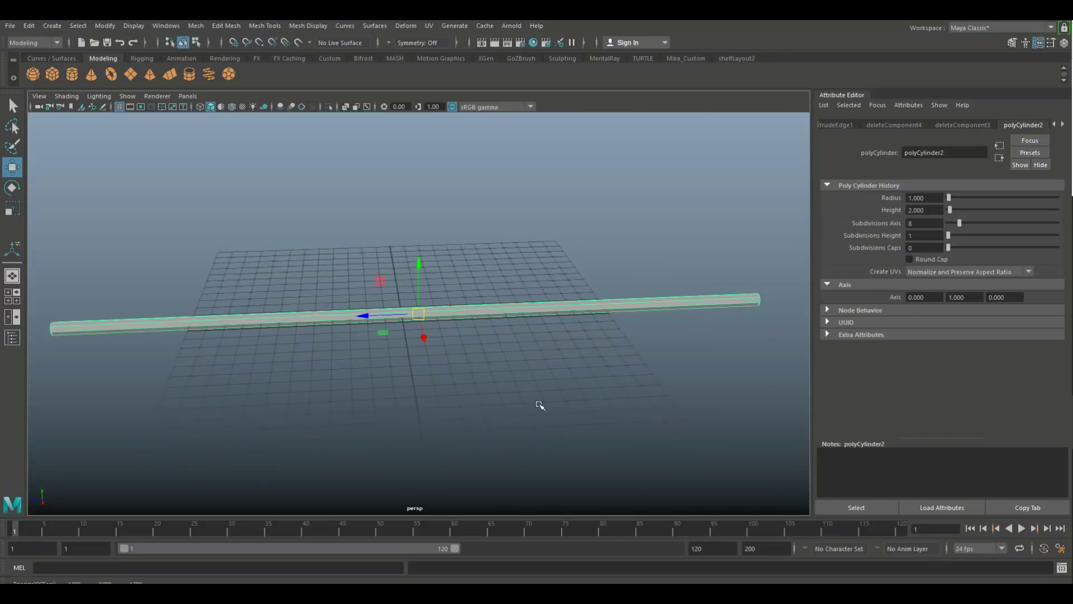
Scale the centred pipe down uniformly to make it thinner and lengthen it along its own axis
alt+drag(485, 413, 476, 469)
alt+right_drag(423, 334, 446, 447)
alt+drag(446, 447, 542, 397)
scroll(531, 407, down, 6)
scroll(487, 395, up, 4)
scroll(487, 395, up, 3)
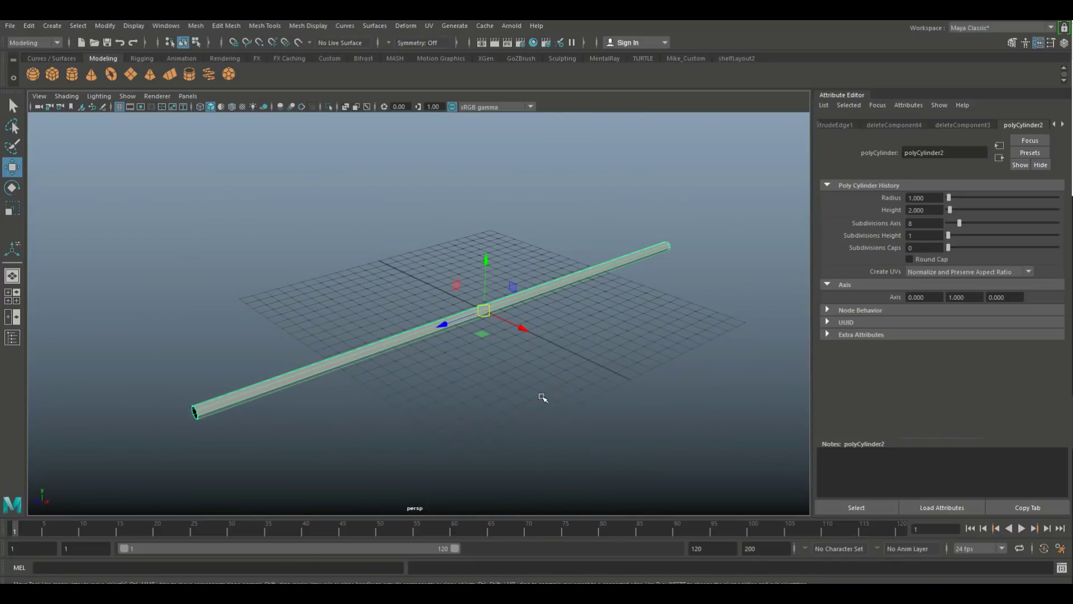
key(r)
drag(484, 310, 301, 360)
drag(446, 324, 393, 346)
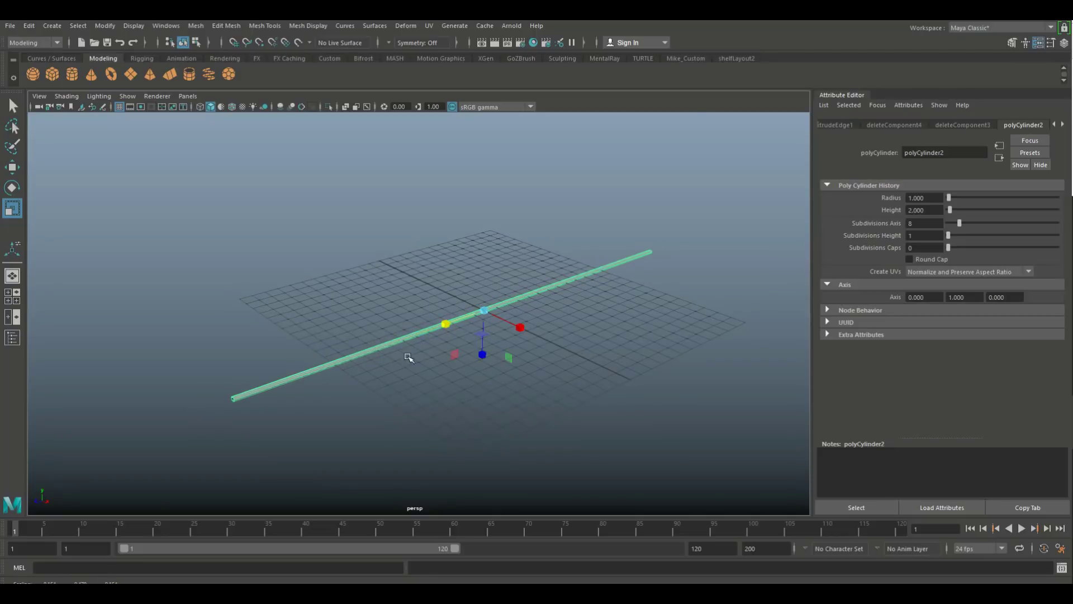
Duplicate the pipe and move the copy along X to run parallel beside the original
scroll(424, 393, down, 3)
alt+drag(426, 418, 488, 438)
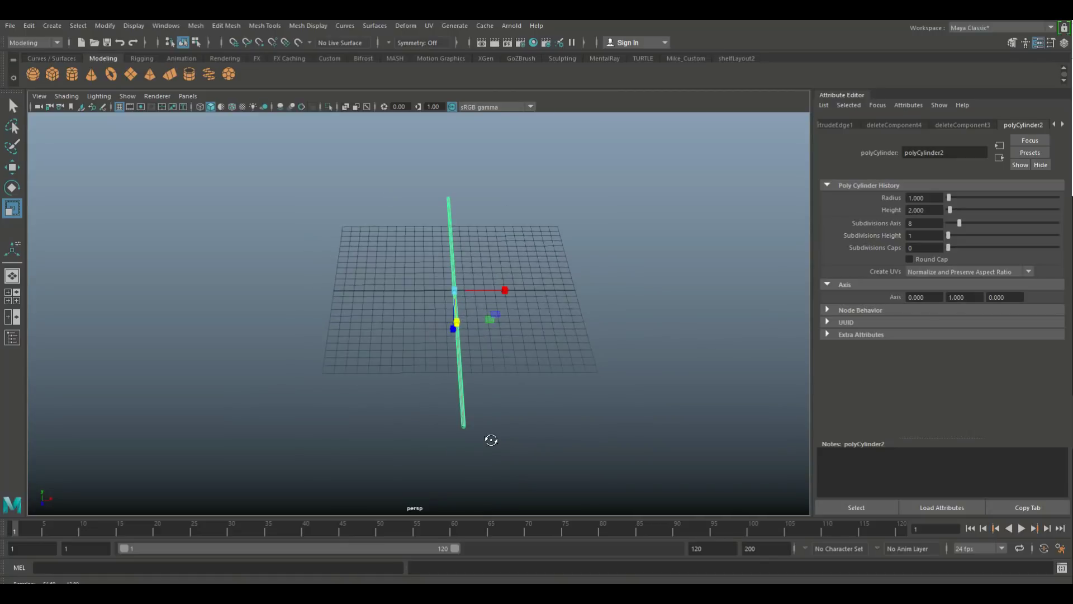
key(ctrl+d)
key(w)
drag(507, 290, 585, 314)
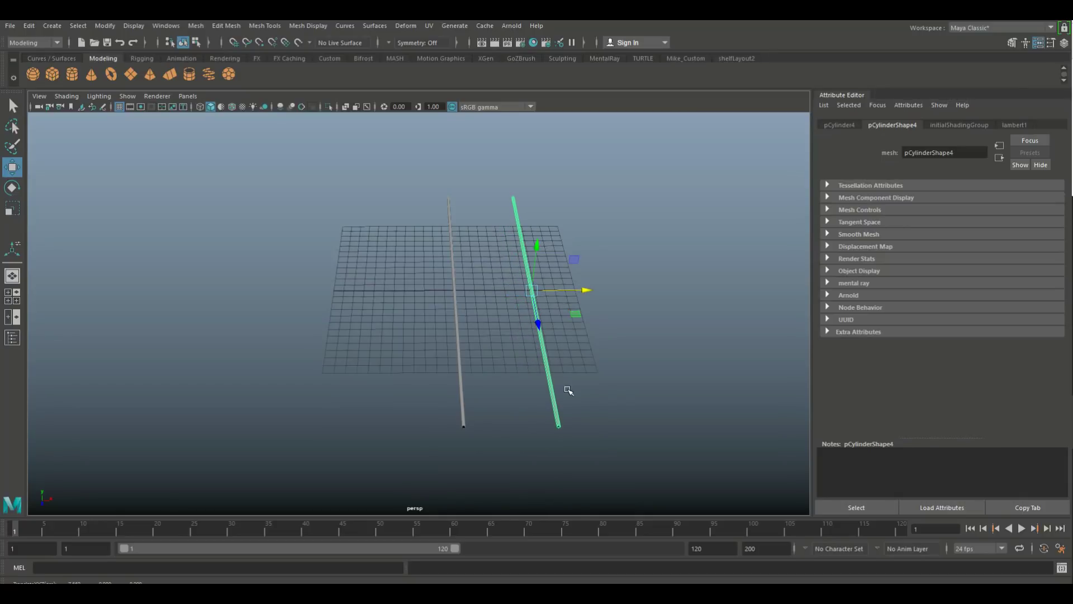
Duplicate both parallel pipes together and raise the copied pair straight up above the originals
alt+drag(623, 406, 481, 442)
click(330, 311)
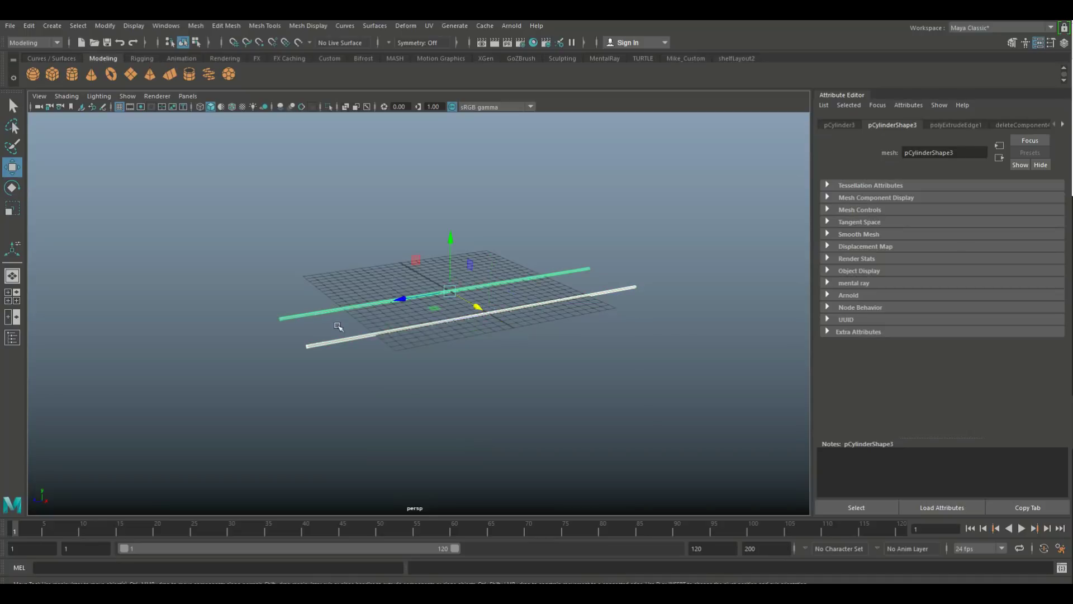
key(ctrl+d)
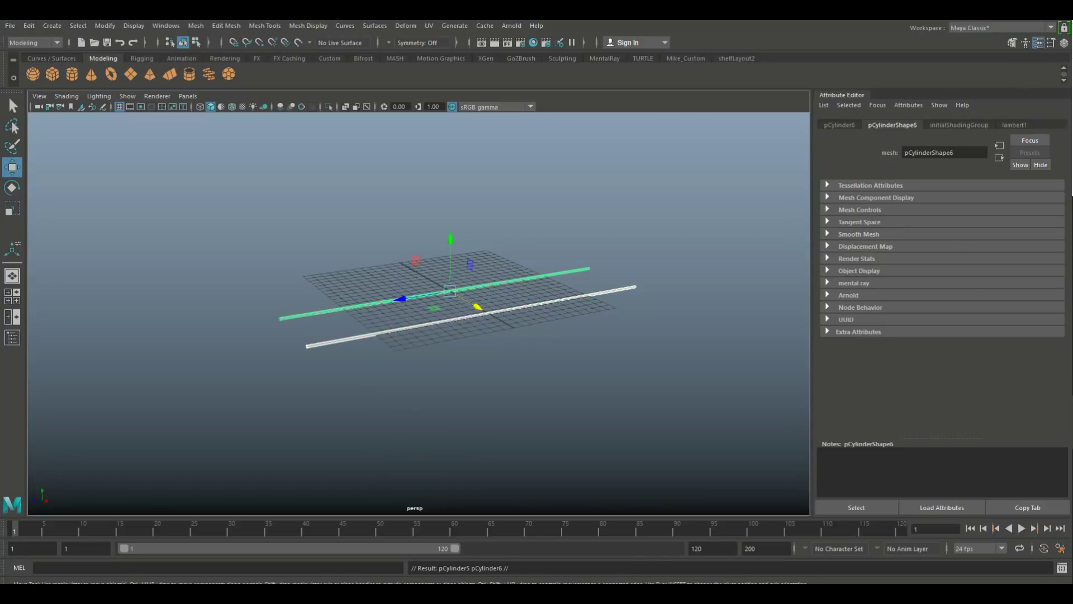
drag(451, 238, 462, 433)
alt+middle_drag(463, 433, 453, 481)
alt+right_drag(452, 481, 436, 488)
alt+drag(435, 488, 458, 482)
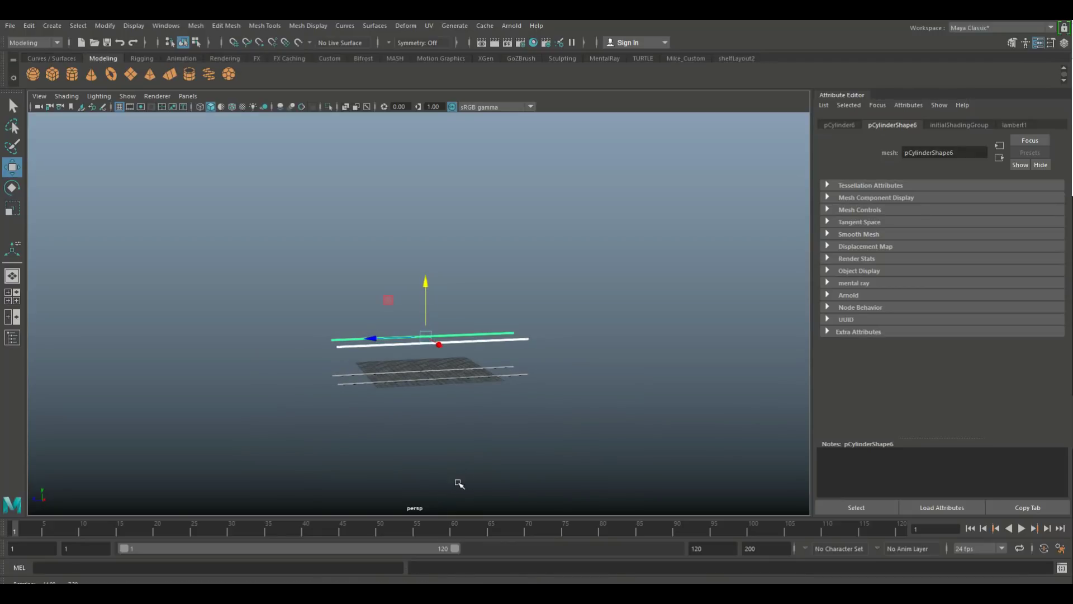
Repeat the raised duplicate of the pipe pair twice more to add two further evenly spaced levels
key(shift+d)
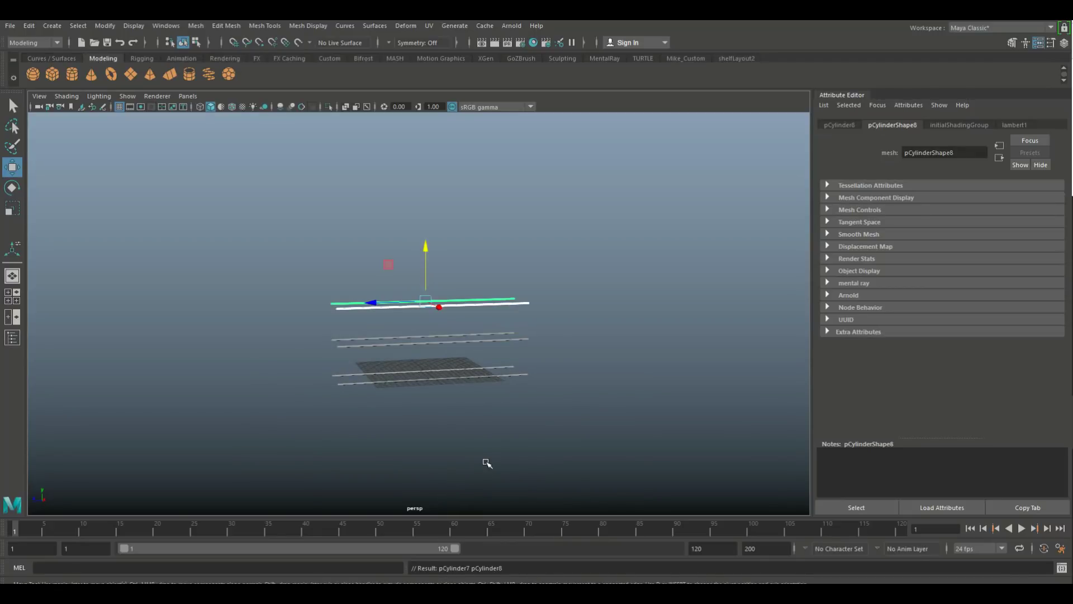
key(shift+d)
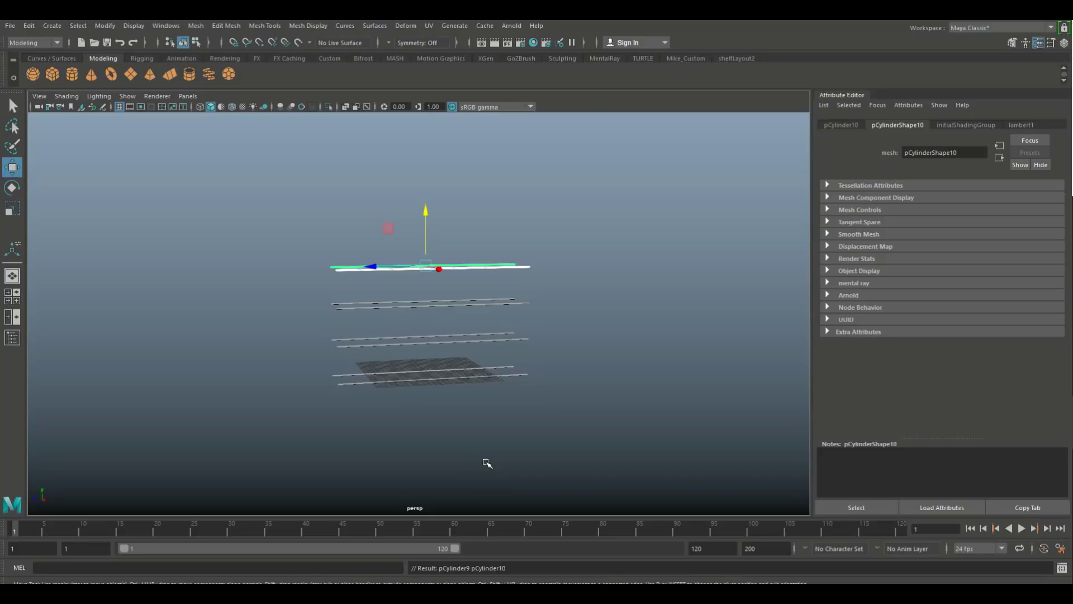
click(549, 448)
alt+drag(550, 448, 436, 347)
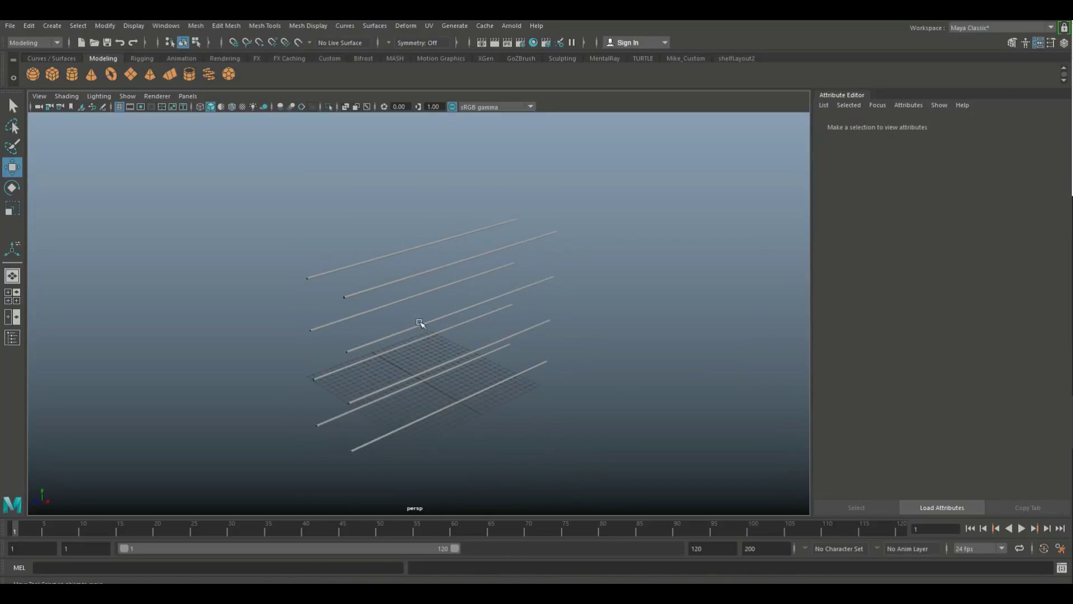
Duplicate one top-level pipe, rotate the copy 90 degrees horizontally to lie across the long pipes, and center its pivot
click(408, 249)
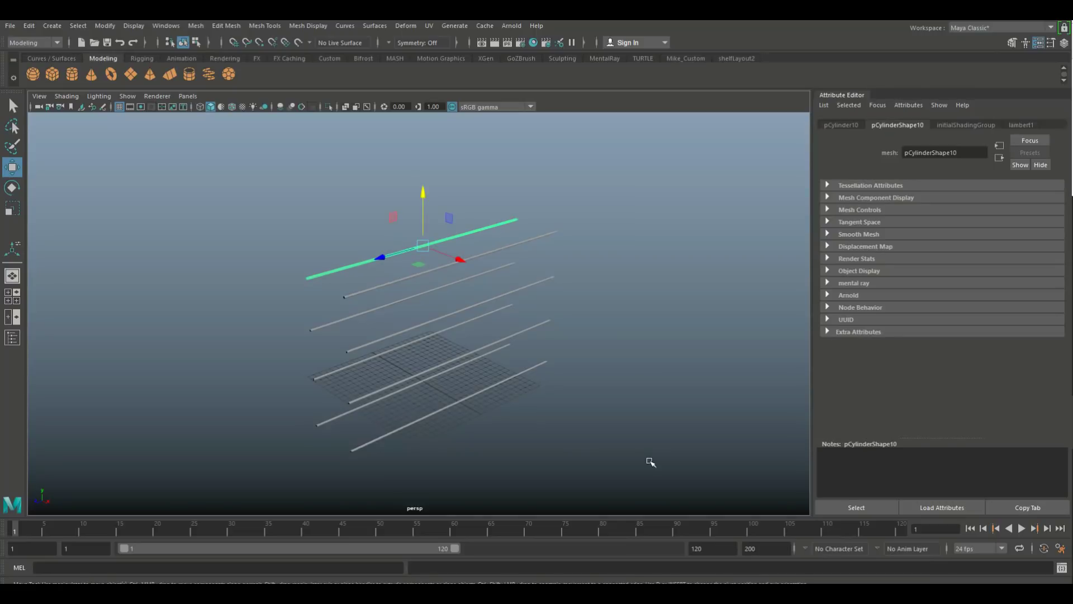
key(ctrl+d)
key(e)
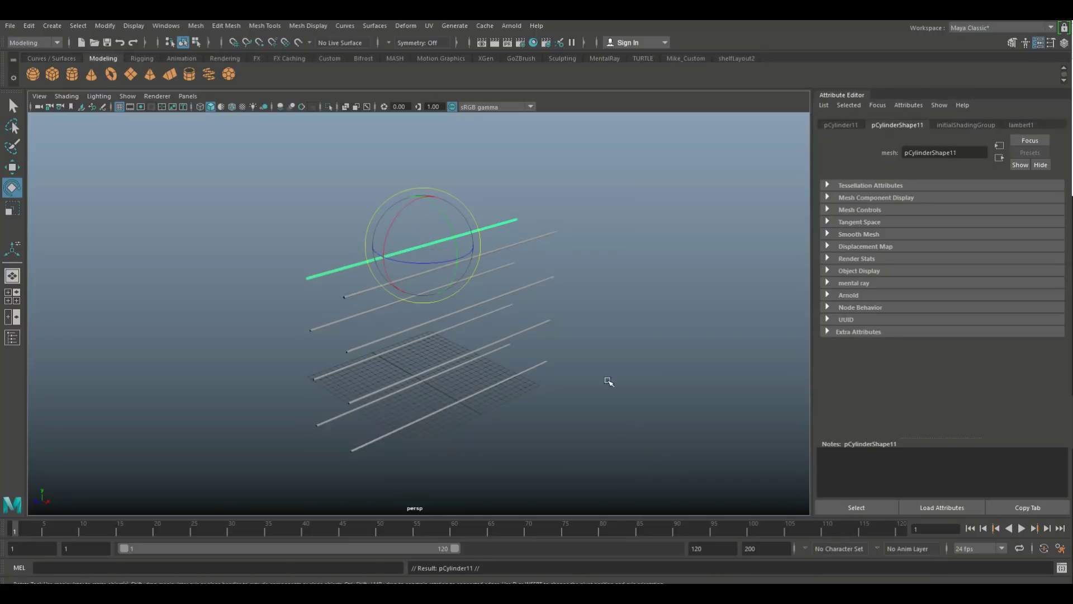
drag(404, 263, 471, 285)
alt+drag(411, 401, 434, 333)
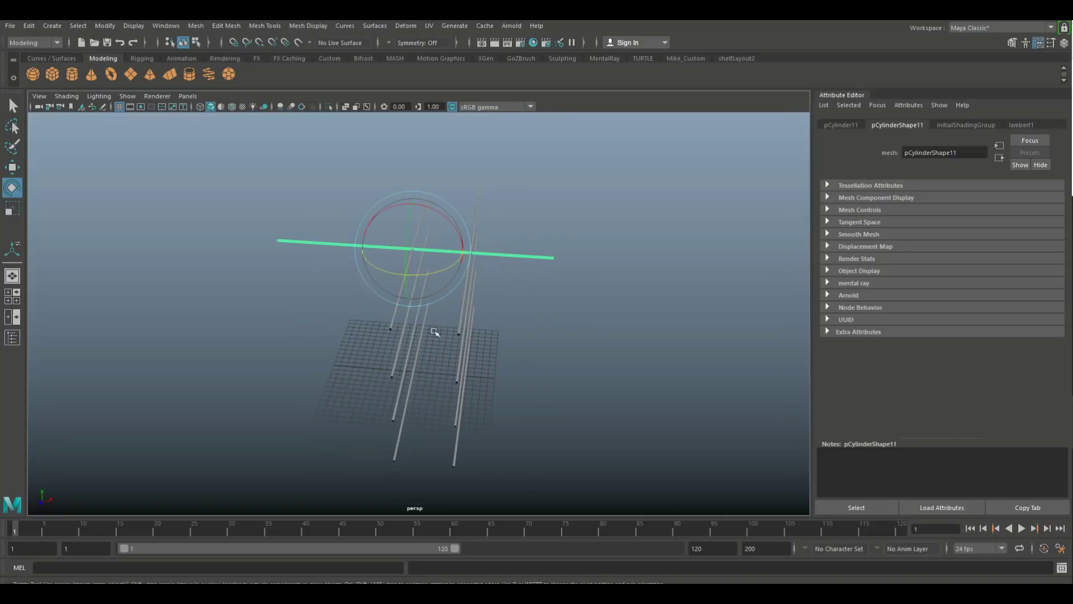
click(105, 26)
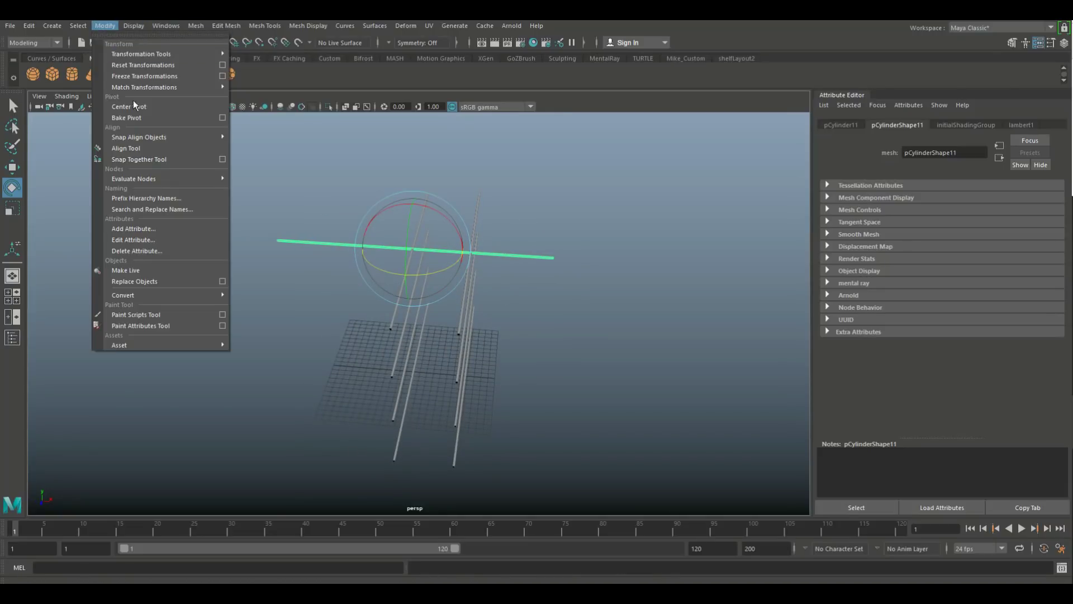
click(140, 113)
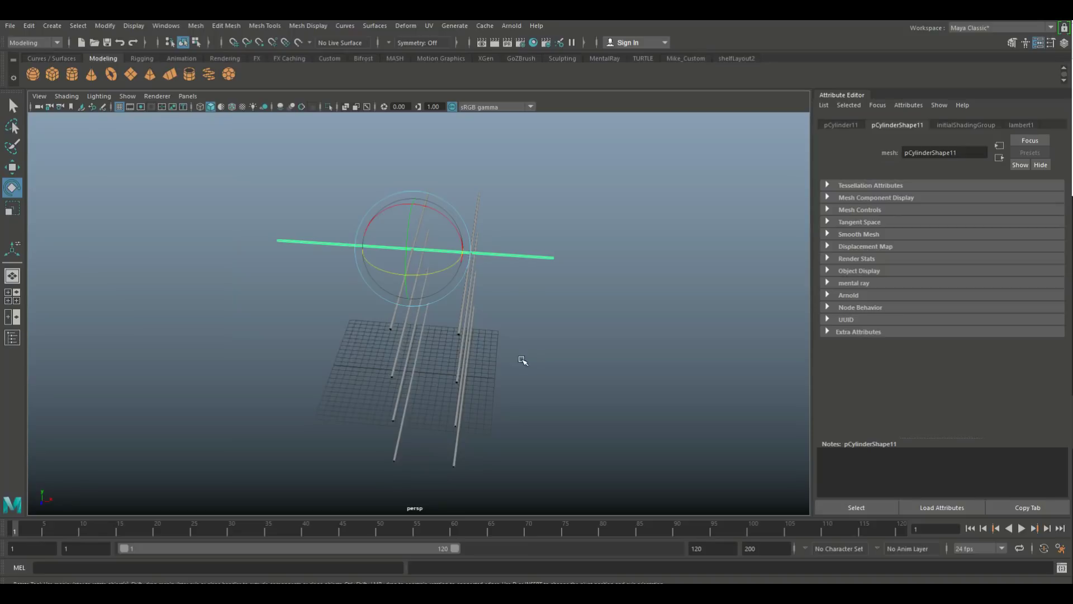
Combine all the long parallel pipes into one mesh and move it along X to center it on the grid in top view
click(10, 300)
key(space)
scroll(289, 268, down, 6)
scroll(371, 353, down, 1)
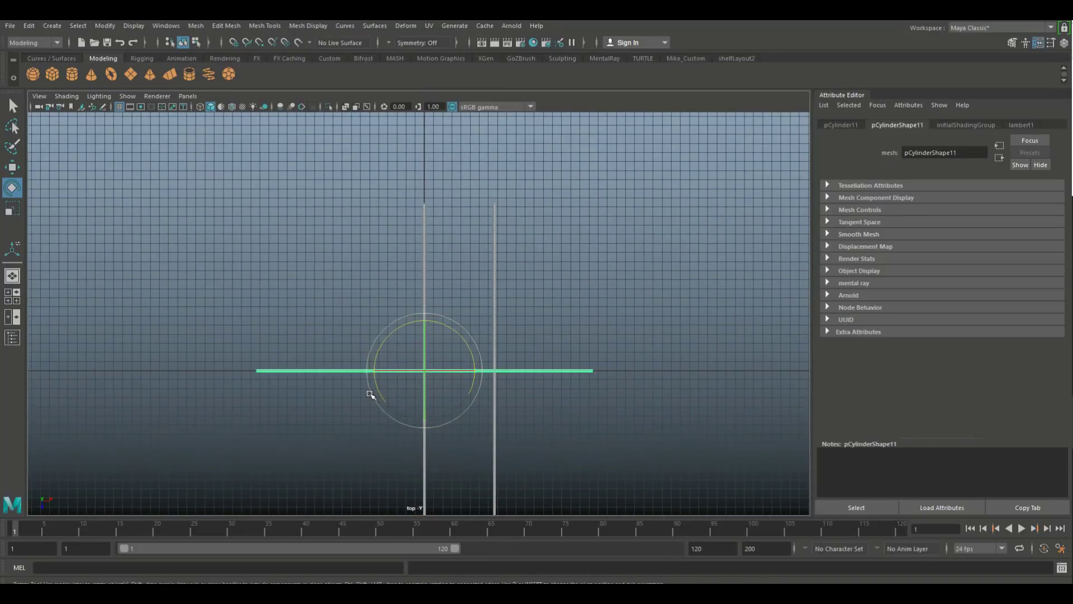
key(w)
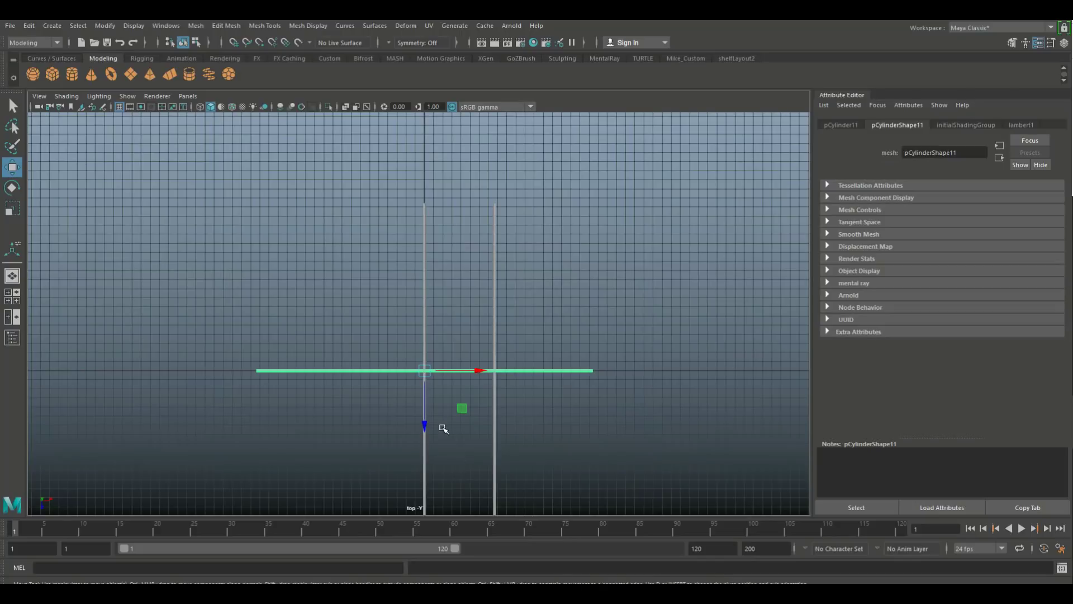
drag(369, 272, 559, 288)
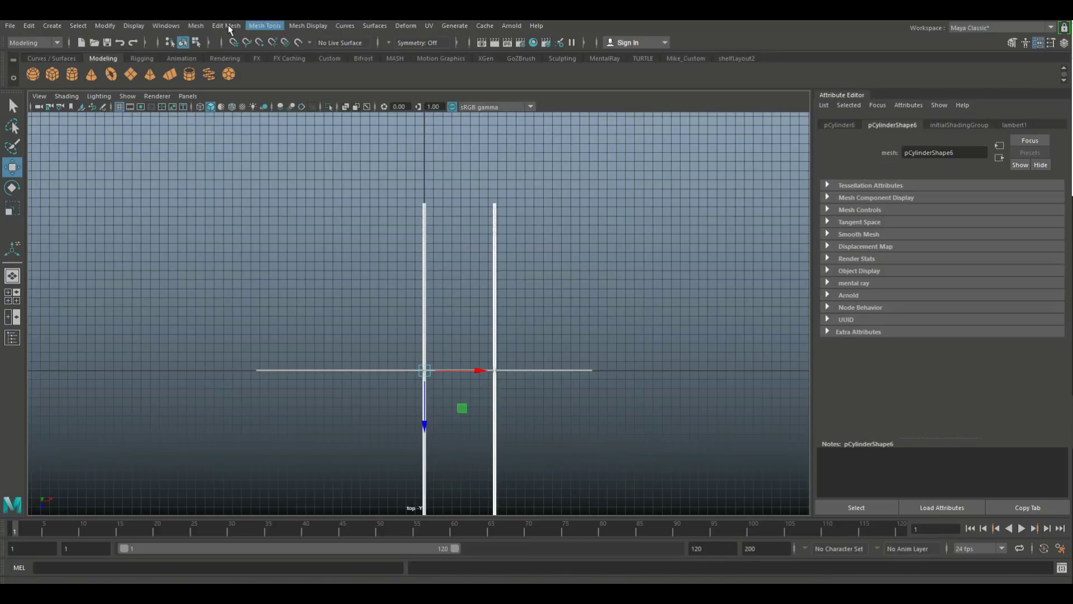
click(196, 25)
click(238, 73)
key(e)
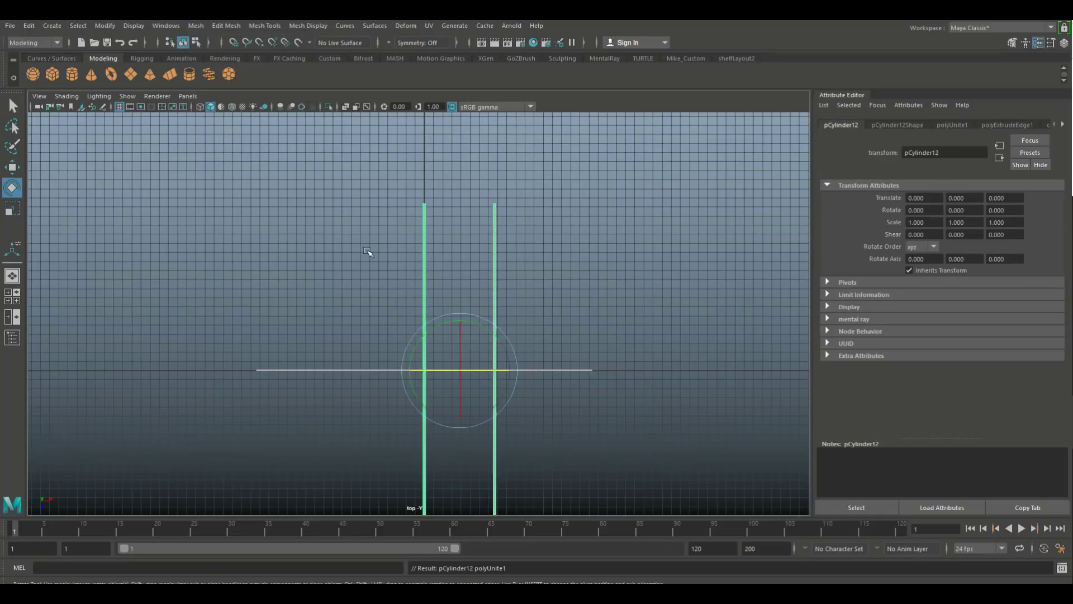
key(w)
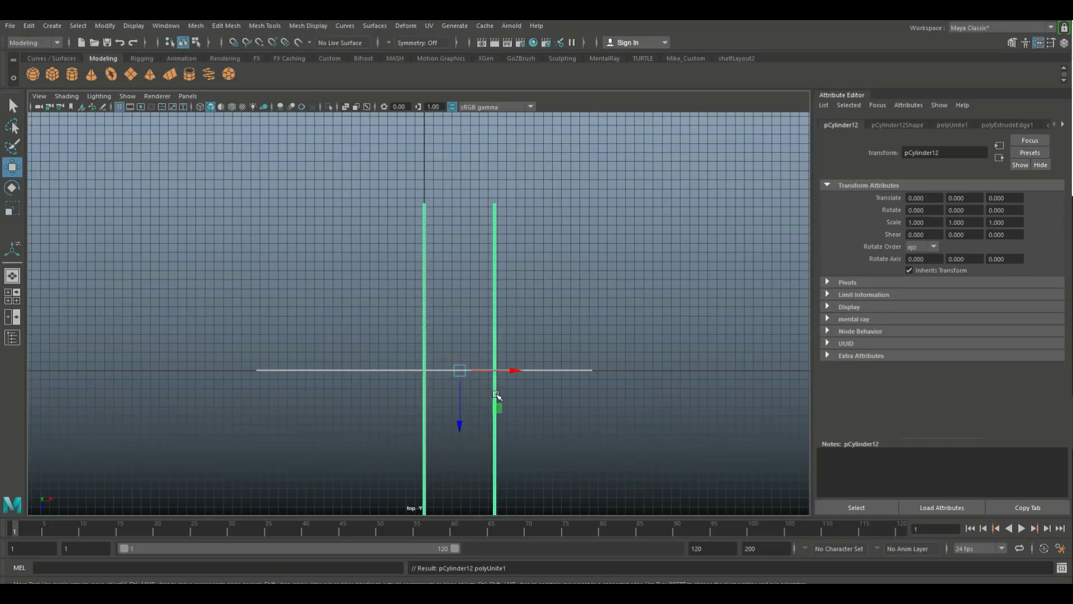
drag(510, 370, 424, 371)
Shorten the cross pipe along its own length so it slightly overhangs both long pipes
click(554, 370)
alt+middle_drag(546, 421, 562, 315)
key(r)
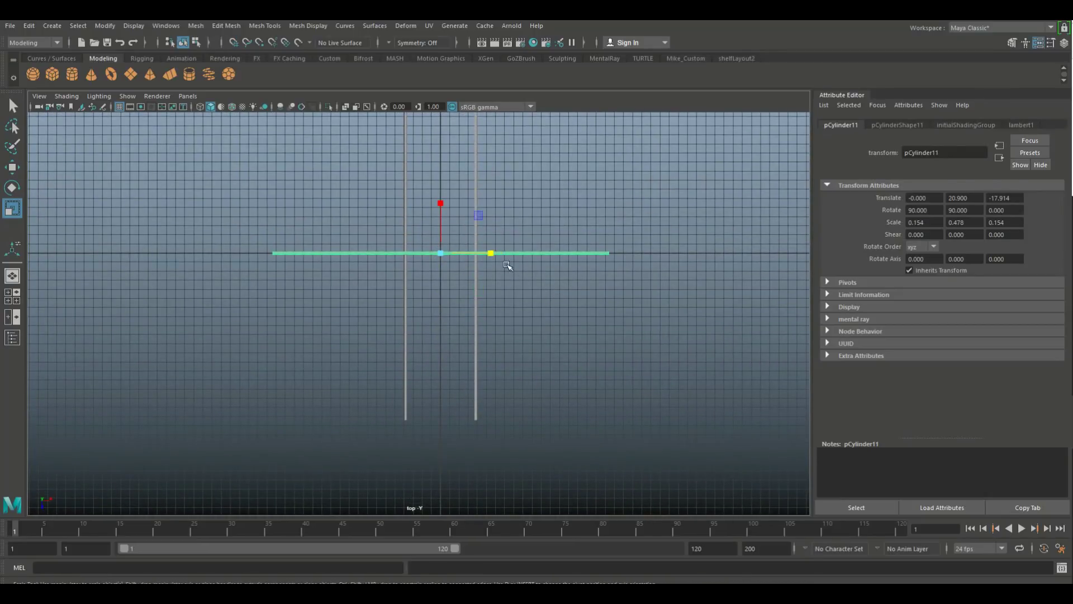
drag(492, 254, 456, 270)
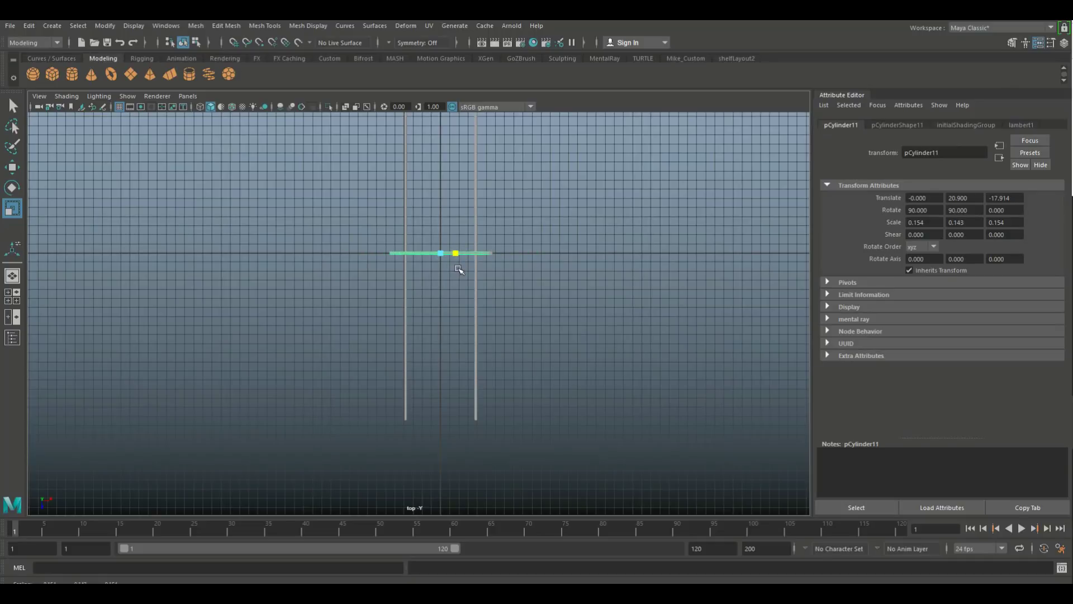
Move the shortened cross pipe along the long pipes to just inside their near end
drag(459, 269, 449, 460)
key(w)
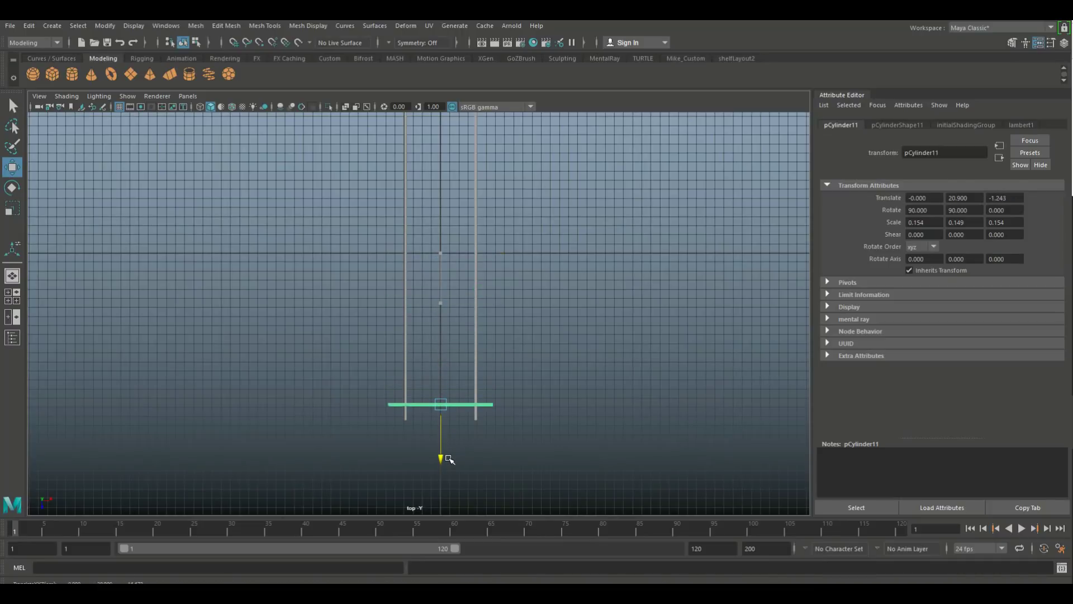
drag(449, 458, 441, 405)
Duplicate the cross pipe to the middle of the long pipes and place a second copy just beside it with grid snapping
scroll(577, 427, down, 2)
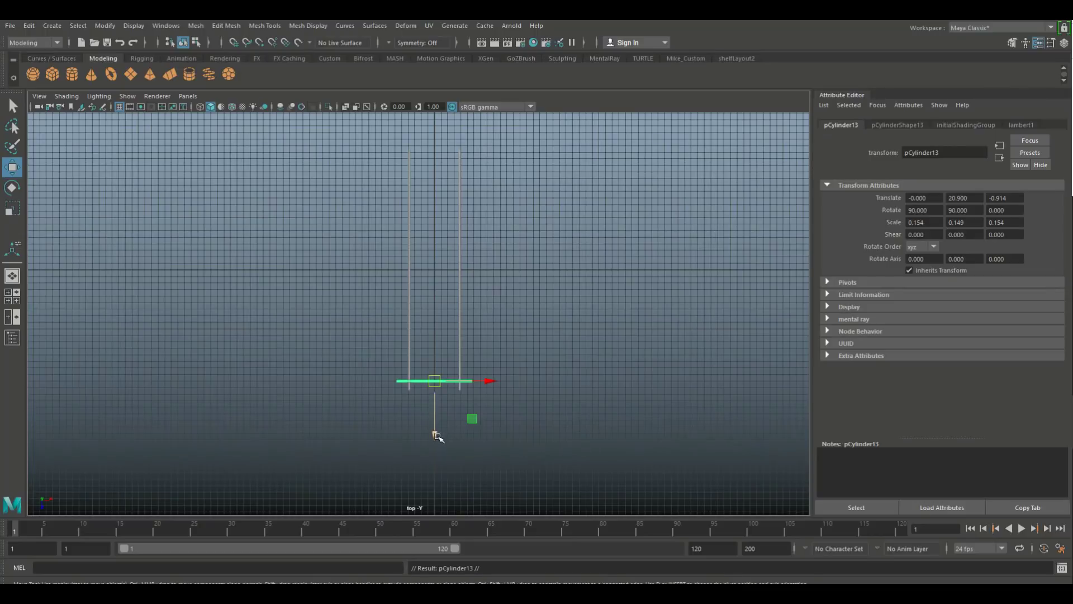
drag(436, 434, 435, 329)
key(x)
key(shift+d)
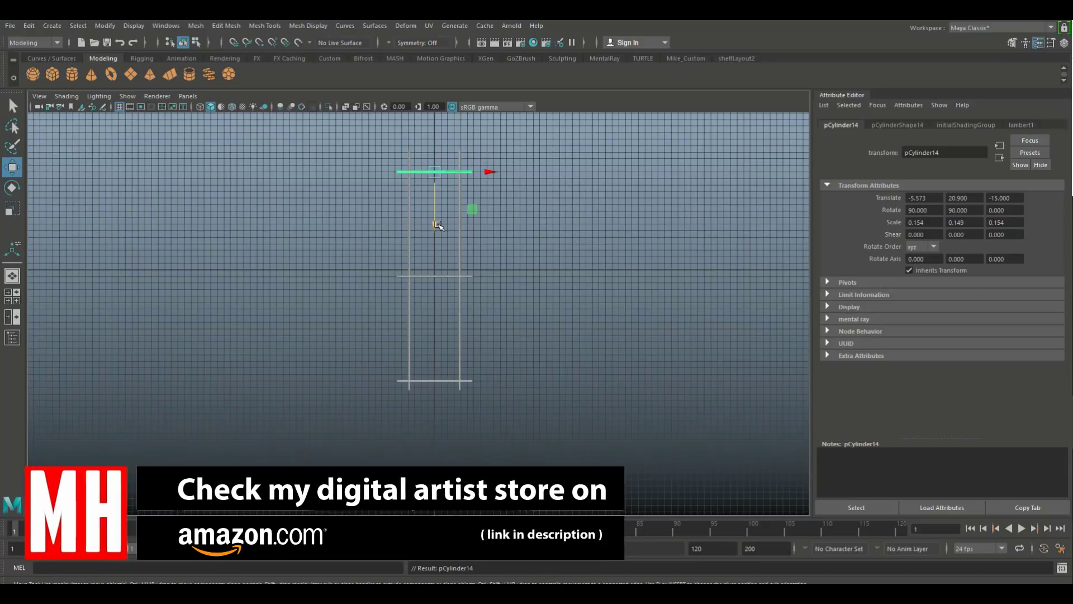
drag(435, 227, 435, 266)
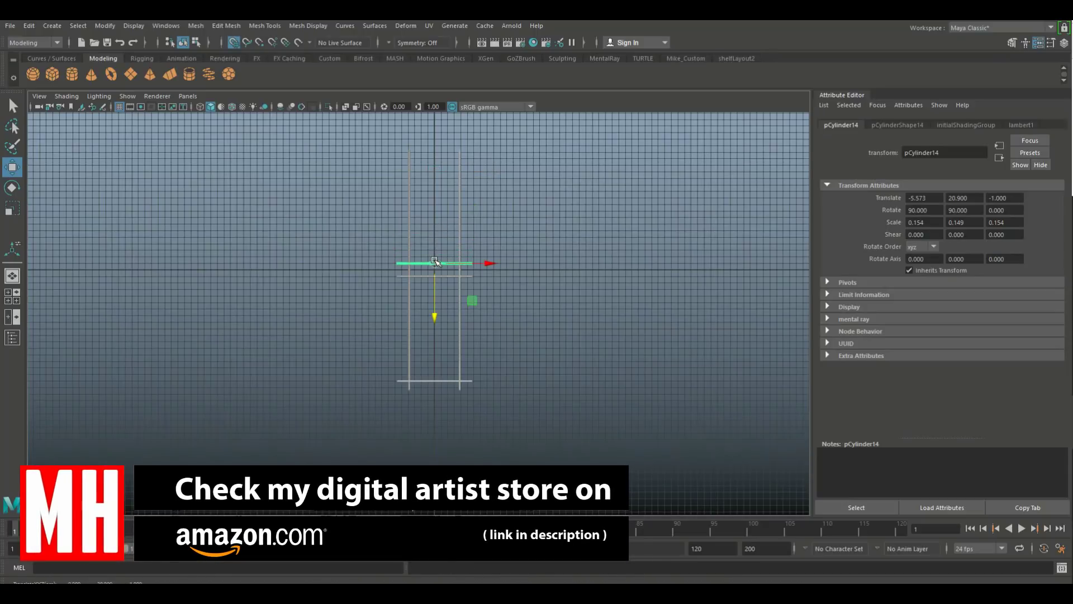
Duplicate the second middle cross pipe and move the copy to the far end of the long pipes, at Translate Z -17
alt+middle_drag(576, 240, 577, 293)
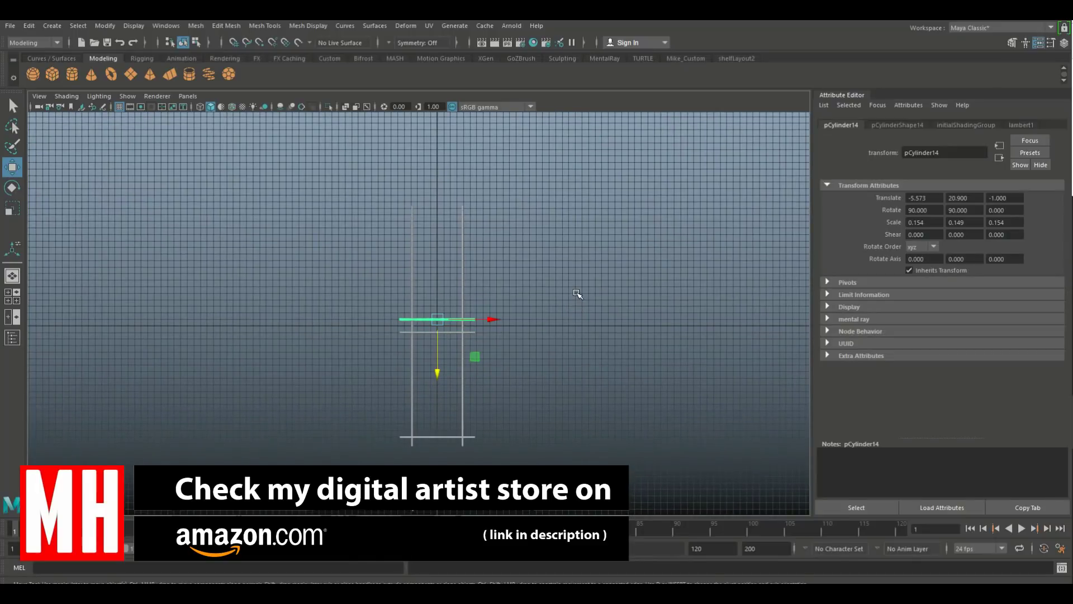
key(ctrl+d)
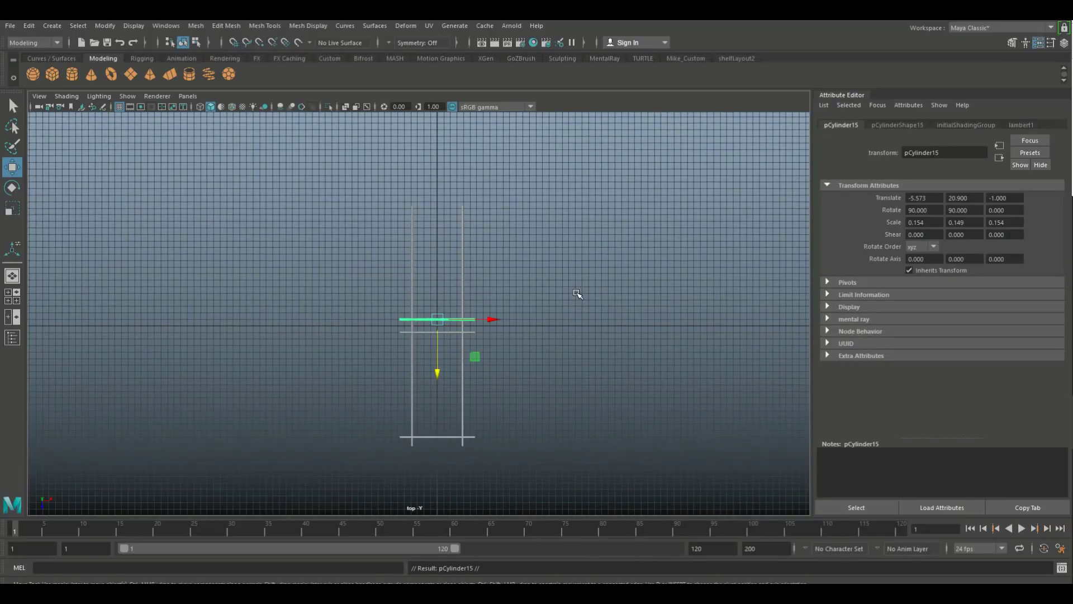
drag(437, 373, 448, 214)
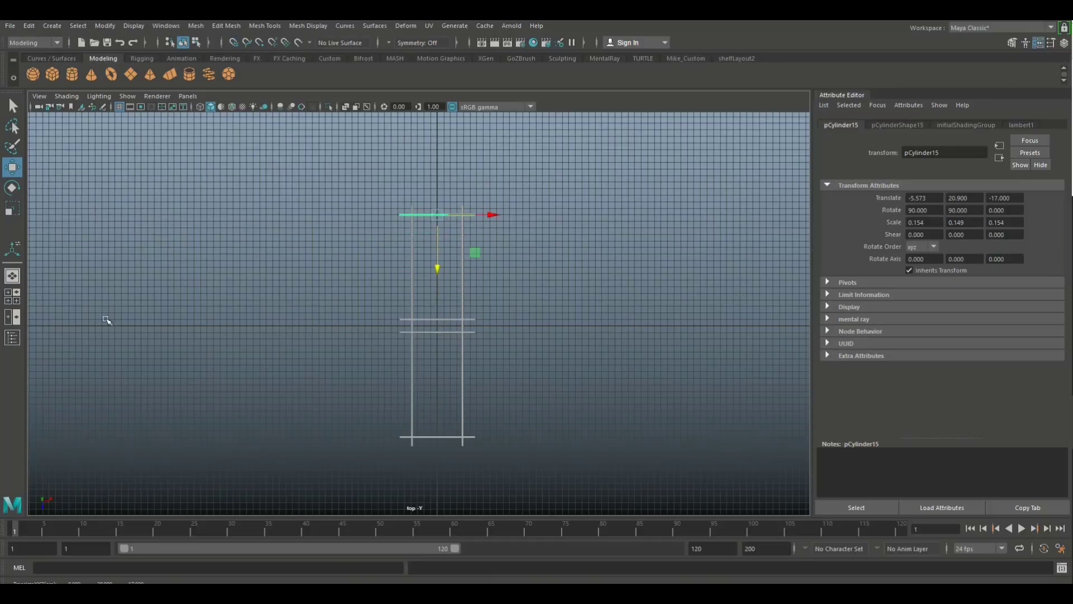
Select all four cross pipes in the perspective view and lower them beneath the top pair of long pipes
click(8, 292)
key(space)
alt+drag(607, 302, 514, 400)
click(266, 265)
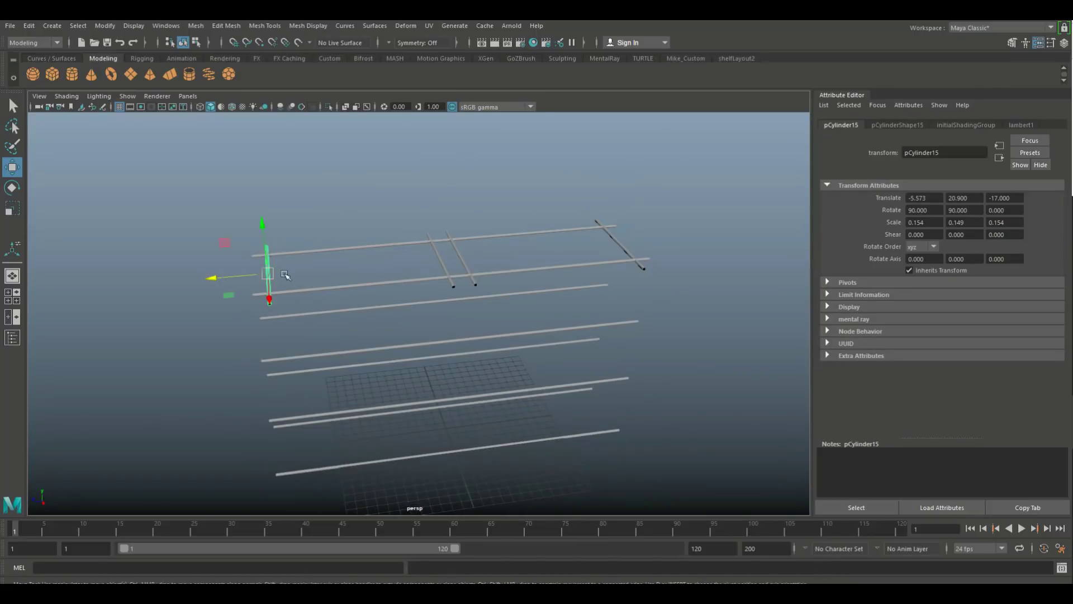
shift+click(445, 267)
shift+click(464, 263)
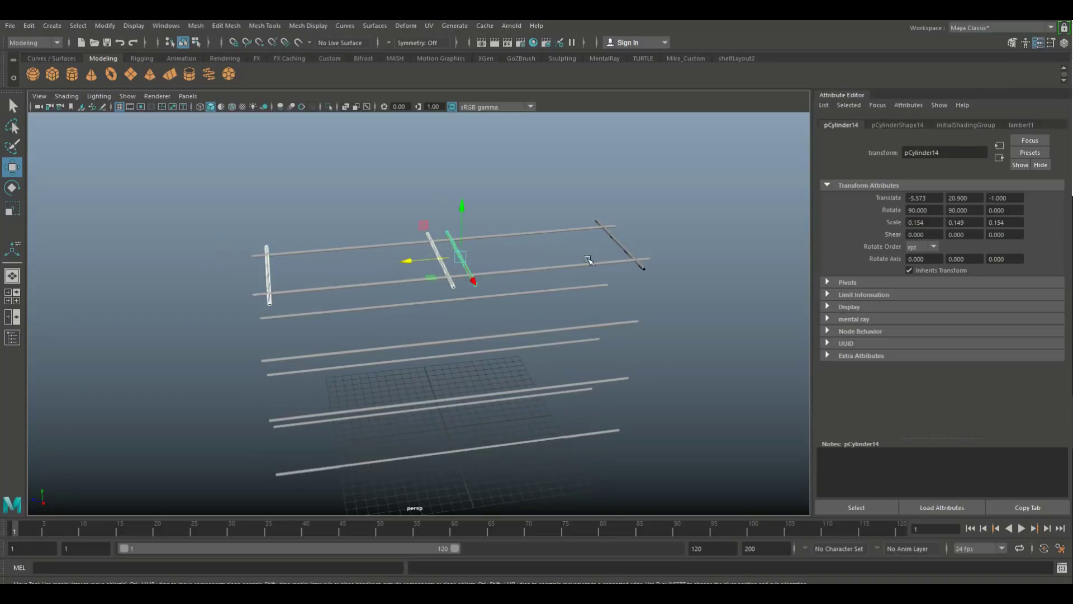
shift+click(620, 242)
alt+drag(619, 314, 691, 251)
drag(706, 178, 706, 186)
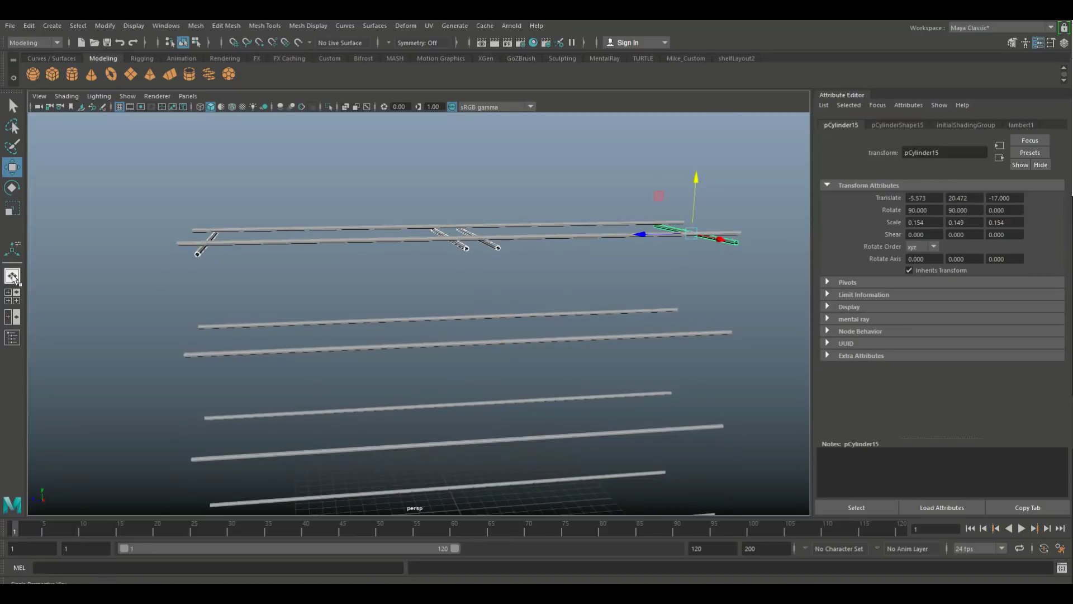
Raise the four cross pipes in side view to Translate Y 20.591 so they sit against the underside of the long pipes
key(space)
key(space)
alt+right_drag(537, 426, 614, 400)
alt+middle_drag(750, 414, 289, 420)
alt+right_drag(290, 419, 460, 388)
alt+middle_drag(459, 388, 702, 418)
alt+right_drag(581, 407, 644, 401)
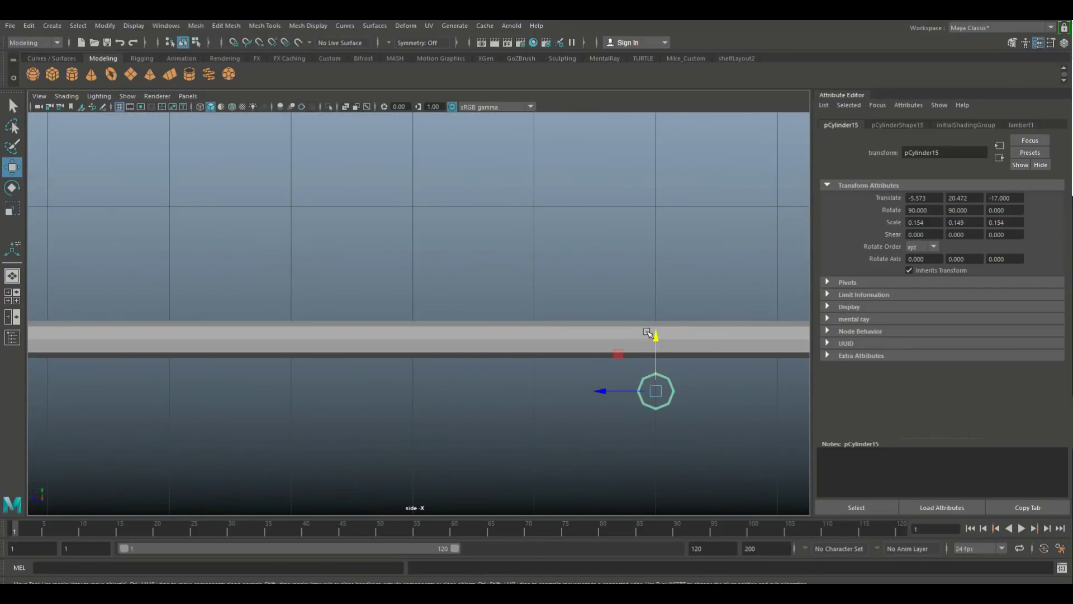
drag(656, 336, 658, 322)
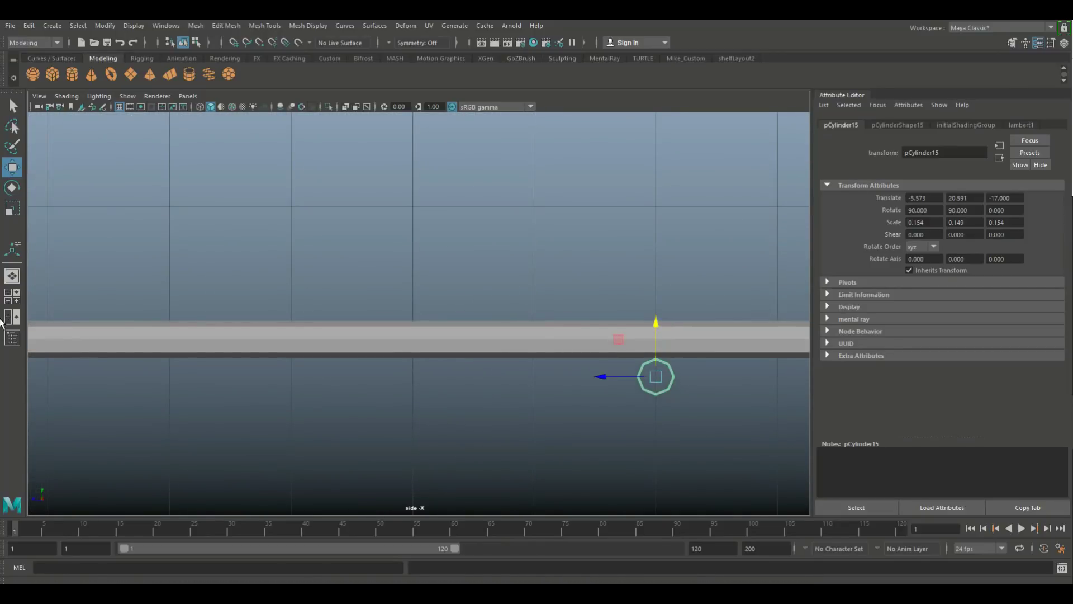
Duplicate the four cross pipes and lower the copies to Translate Y 13.613, beneath the next level of long pipes
key(space)
key(space)
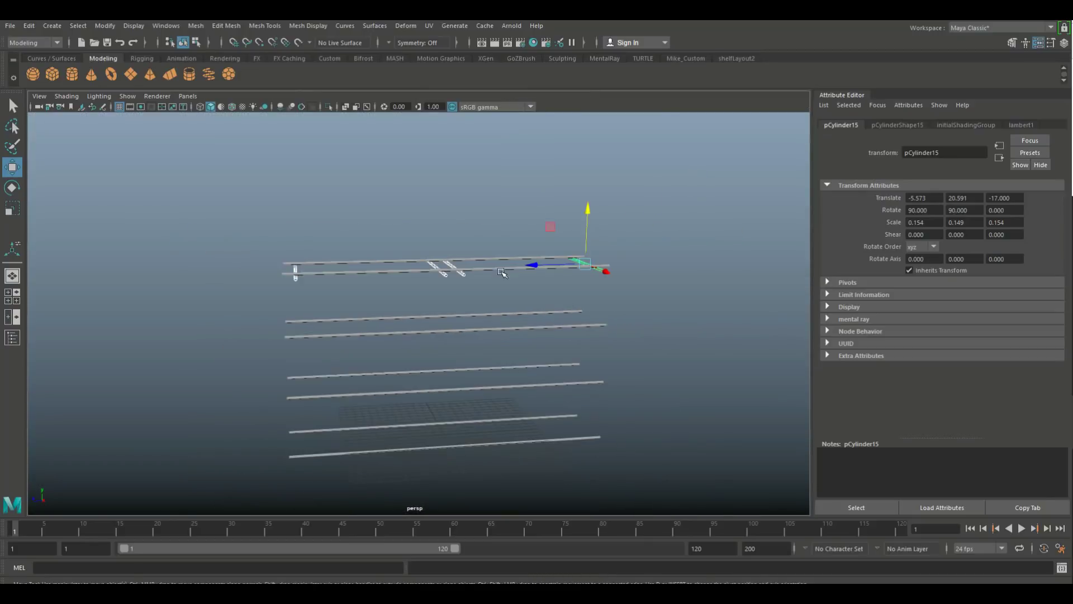
alt+drag(469, 350, 486, 360)
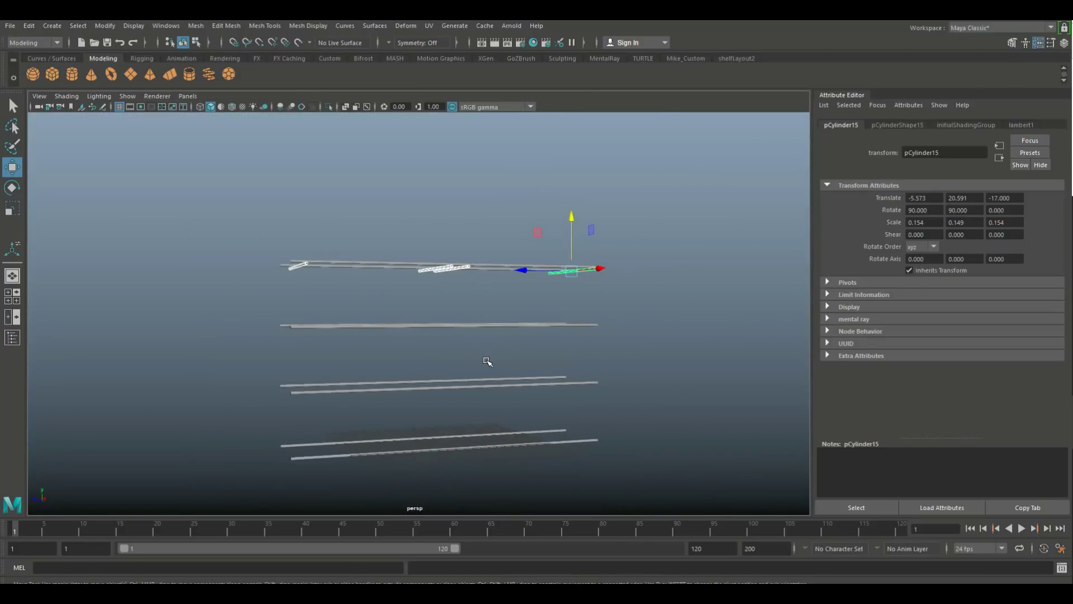
key(ctrl+d)
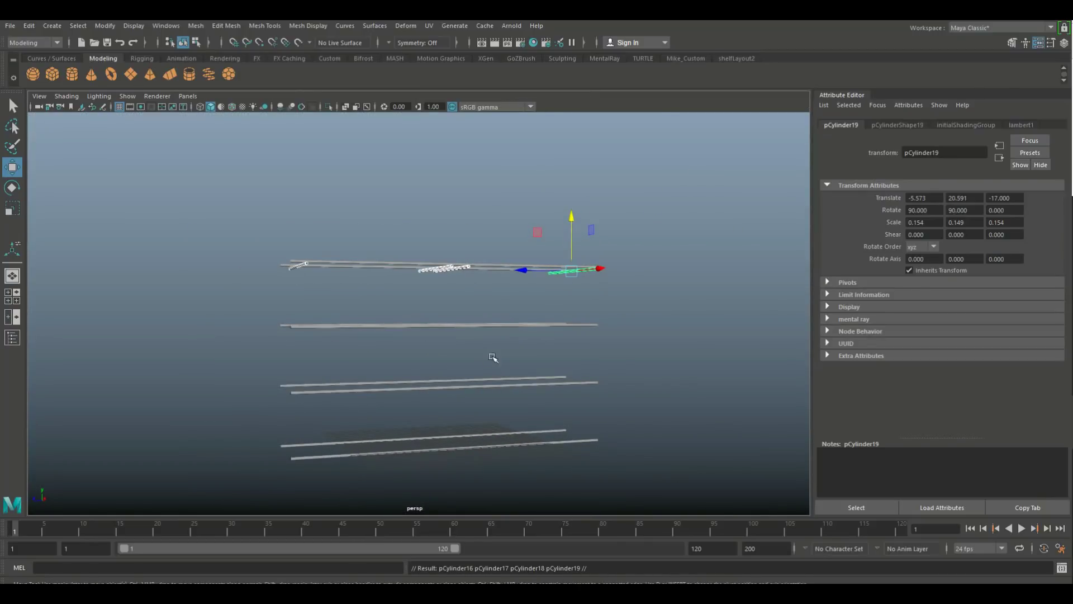
drag(572, 220, 578, 272)
scroll(553, 394, up, 3)
alt+drag(649, 373, 589, 328)
drag(602, 270, 603, 271)
scroll(604, 347, down, 10)
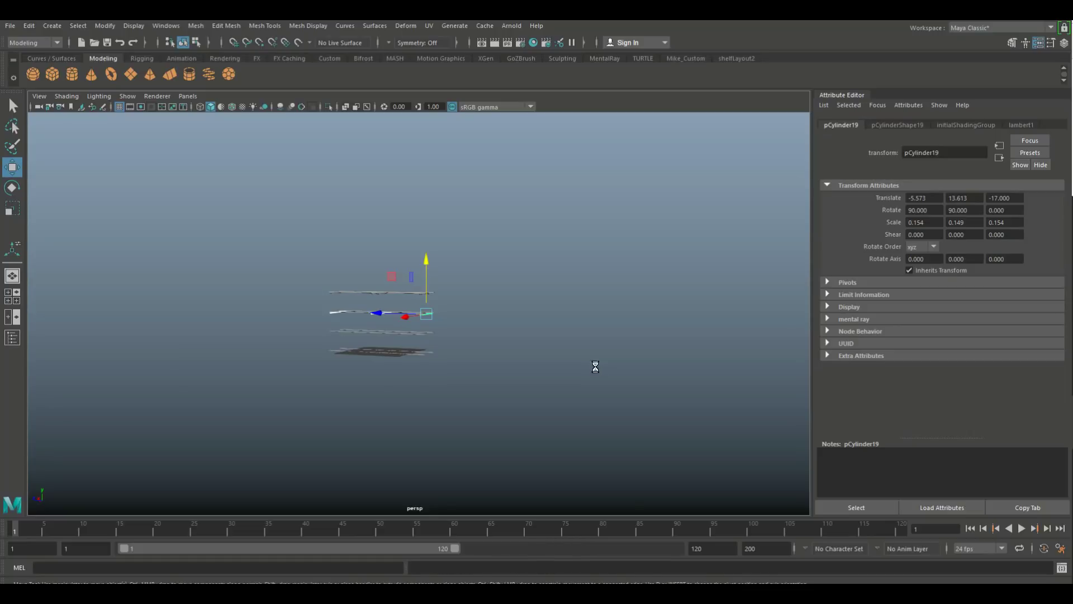
Repeat the lowered cross-pipe duplicate for the two remaining levels and clear the selection
scroll(508, 379, up, 8)
alt+middle_drag(508, 378, 538, 209)
scroll(531, 240, up, 4)
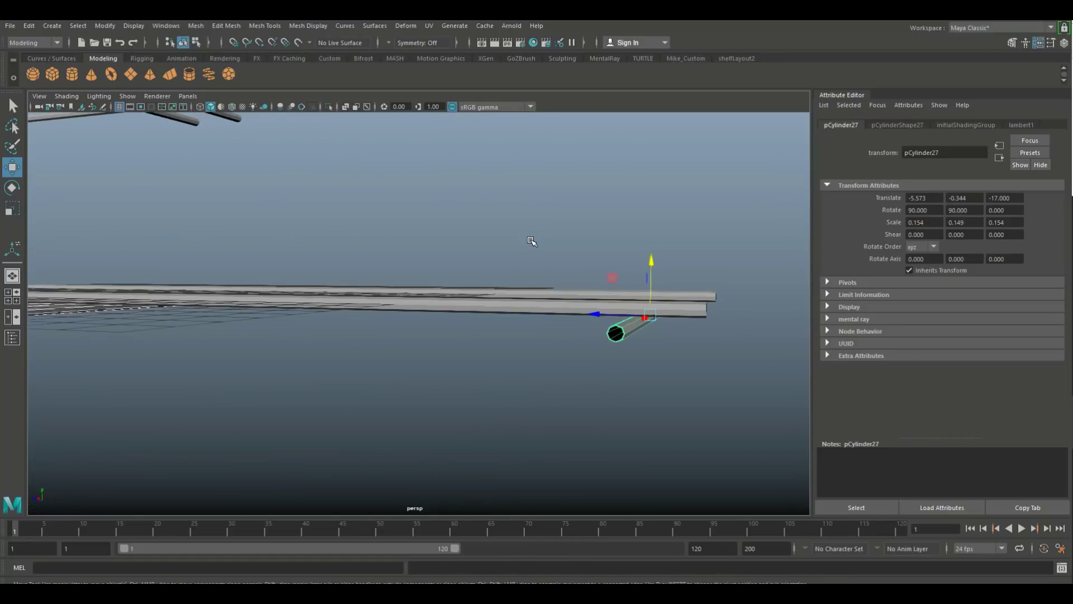
scroll(531, 242, down, 10)
click(518, 428)
alt+drag(394, 417, 475, 433)
alt+middle_drag(474, 434, 540, 421)
scroll(532, 443, up, 2)
scroll(531, 443, down, 2)
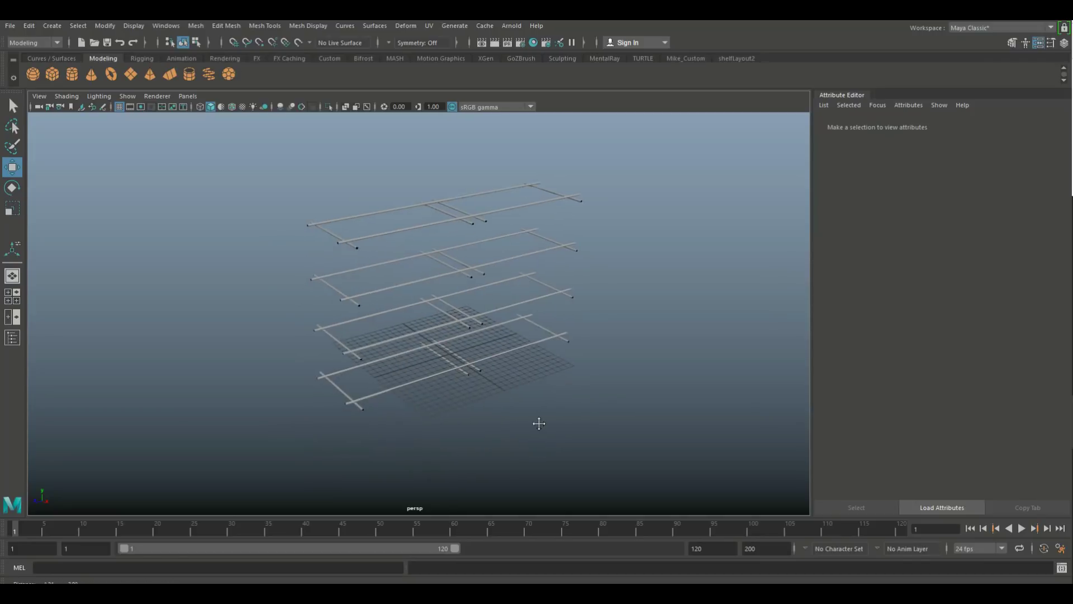
Duplicate the near-end cross pipe of the second-highest level and rotate the copy 90 degrees to stand upright
click(333, 287)
key(ctrl+d)
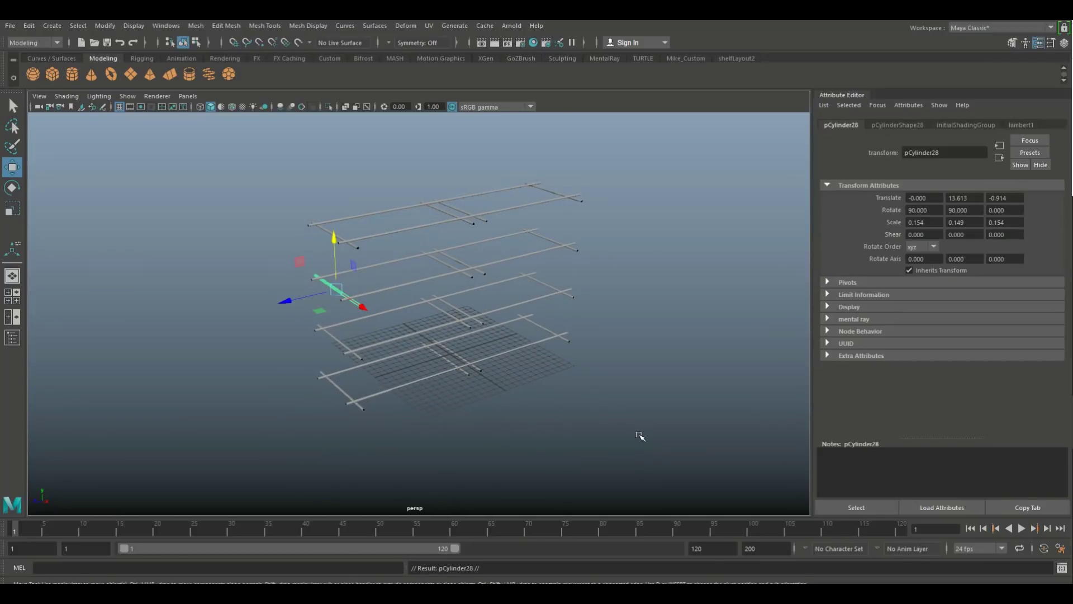
key(e)
drag(379, 291, 369, 332)
alt+drag(394, 390, 454, 391)
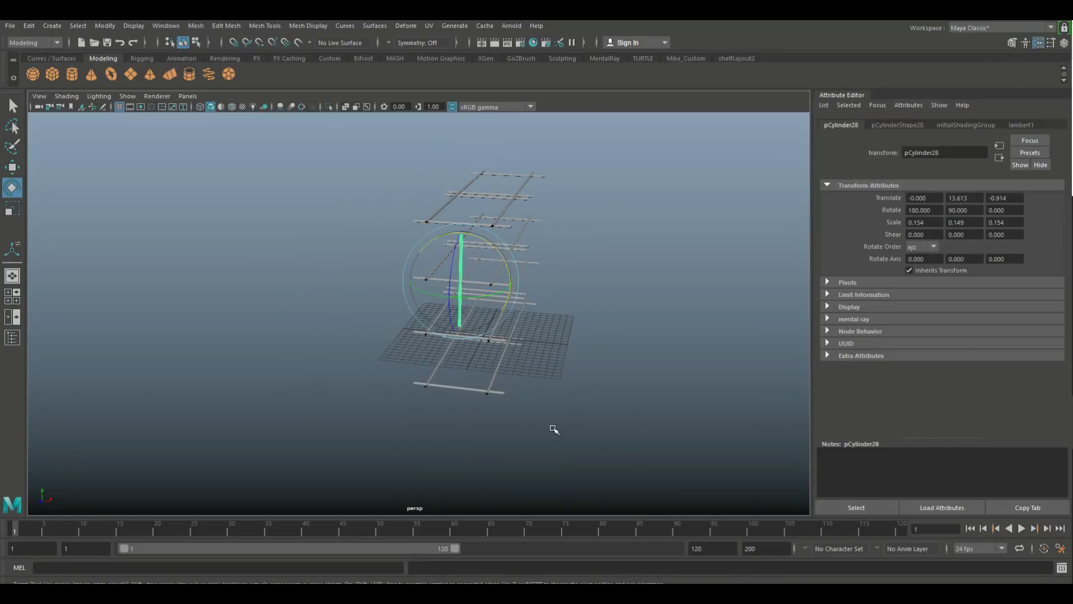
Move the upright pipe to Translate X 4.151 and Z -0.606 so it sits in the corner outside the long and cross pipes
key(w)
drag(517, 288, 553, 293)
click(11, 296)
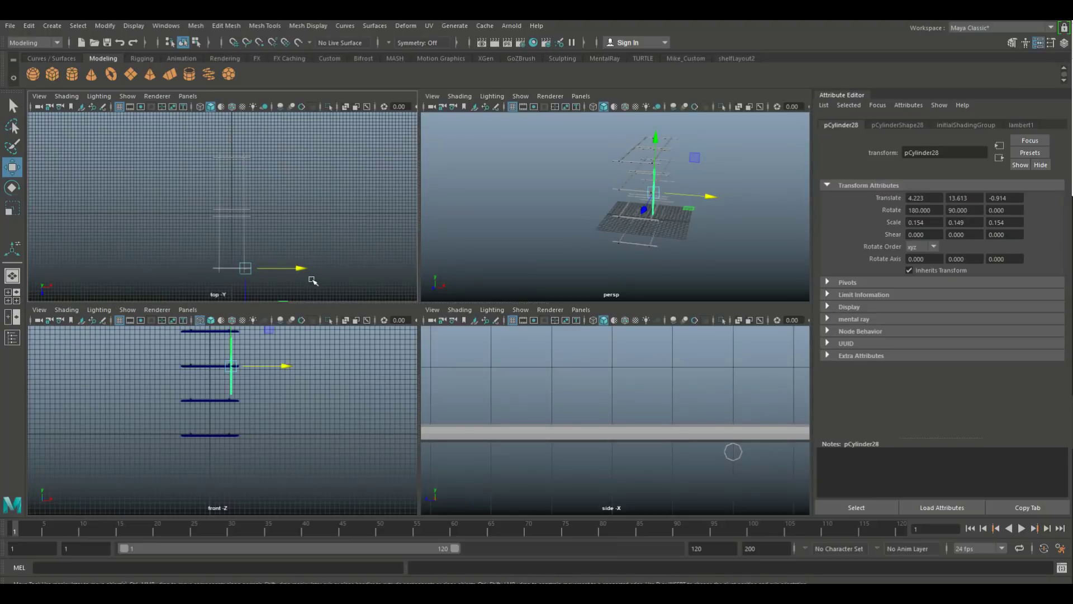
key(space)
key(f)
scroll(326, 407, down, 10)
scroll(326, 408, up, 5)
key(4)
scroll(354, 418, up, 3)
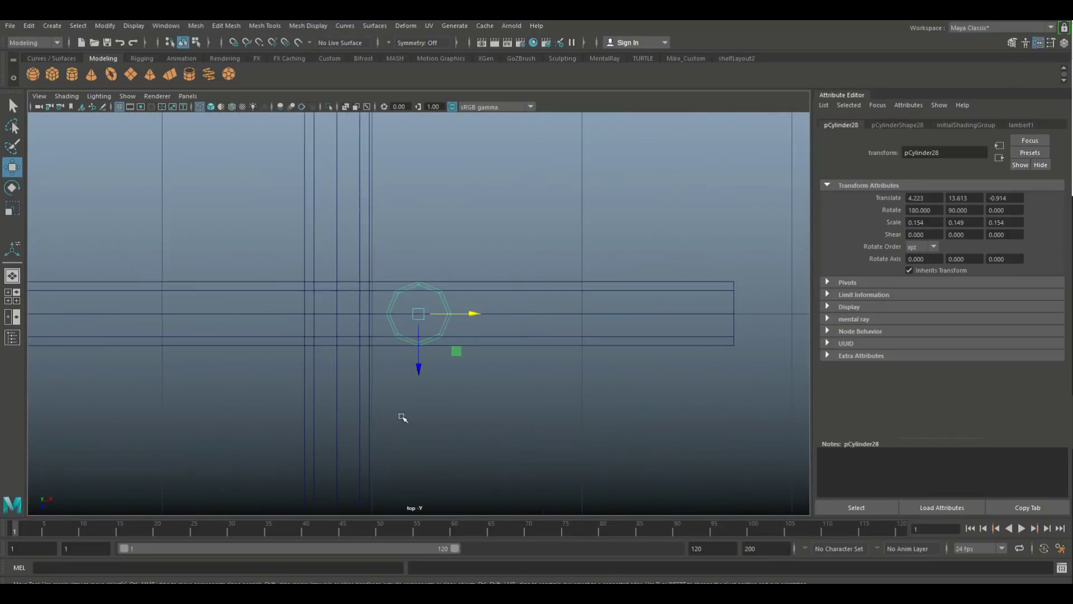
drag(422, 364, 423, 436)
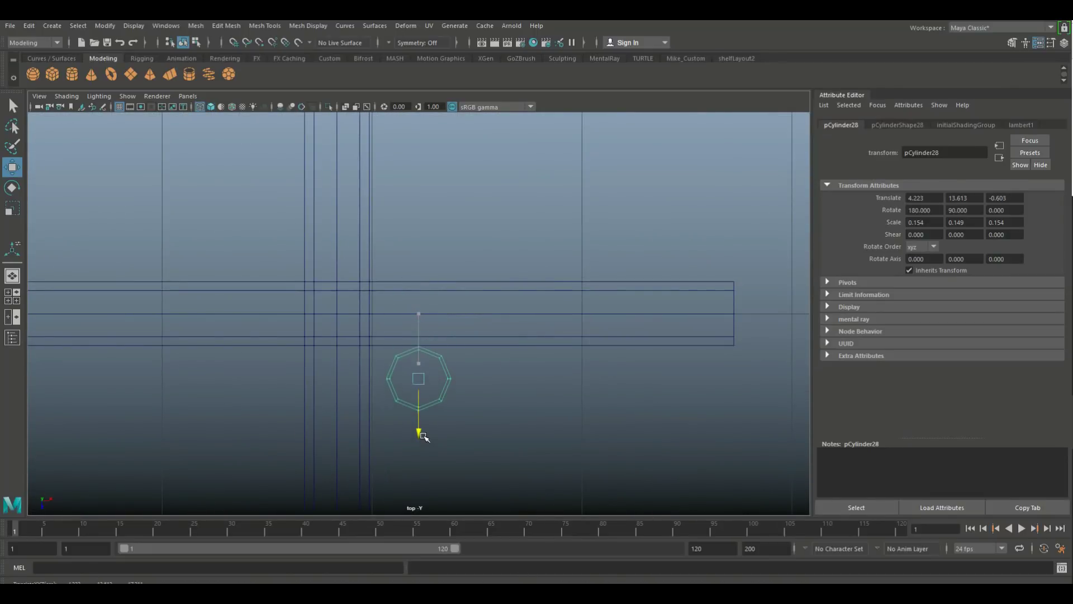
drag(476, 376, 462, 381)
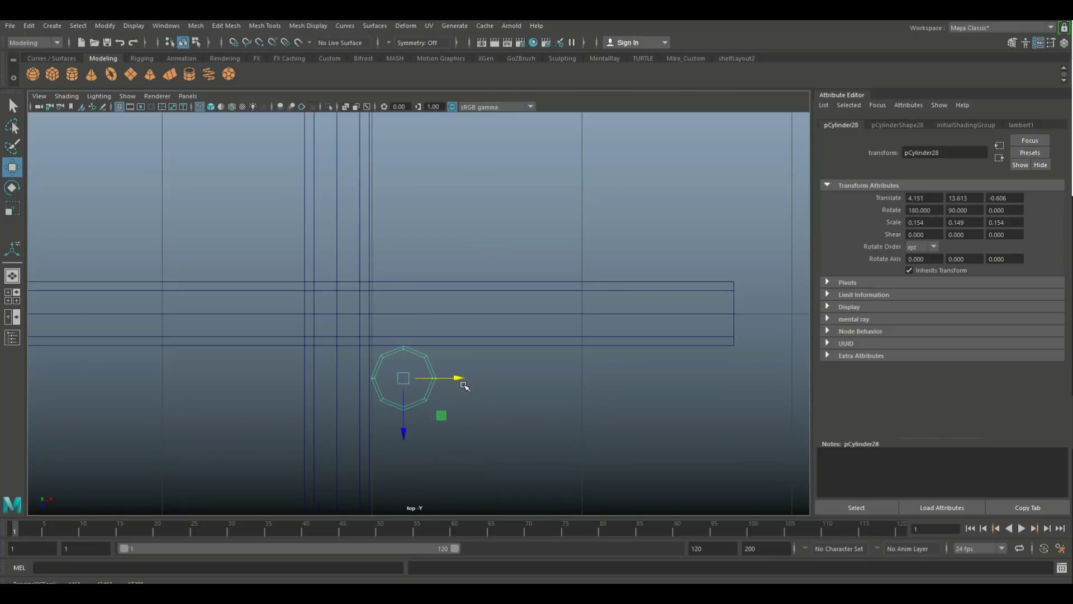
scroll(472, 391, down, 5)
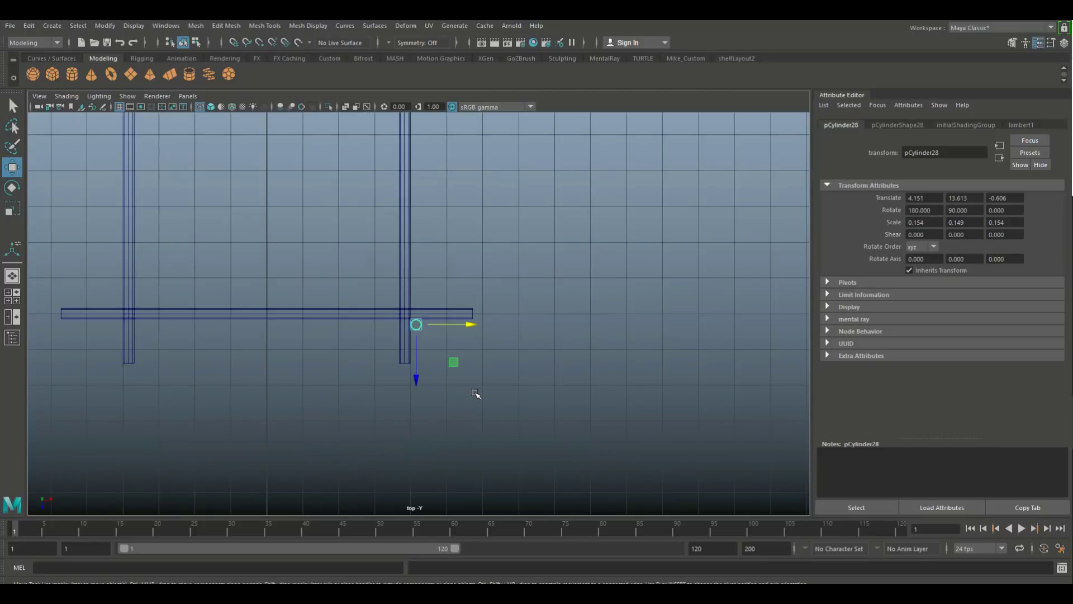
In side view, extend the upright pipe's upper end above the highest level by moving its end vertices, snapped to the grid
click(9, 300)
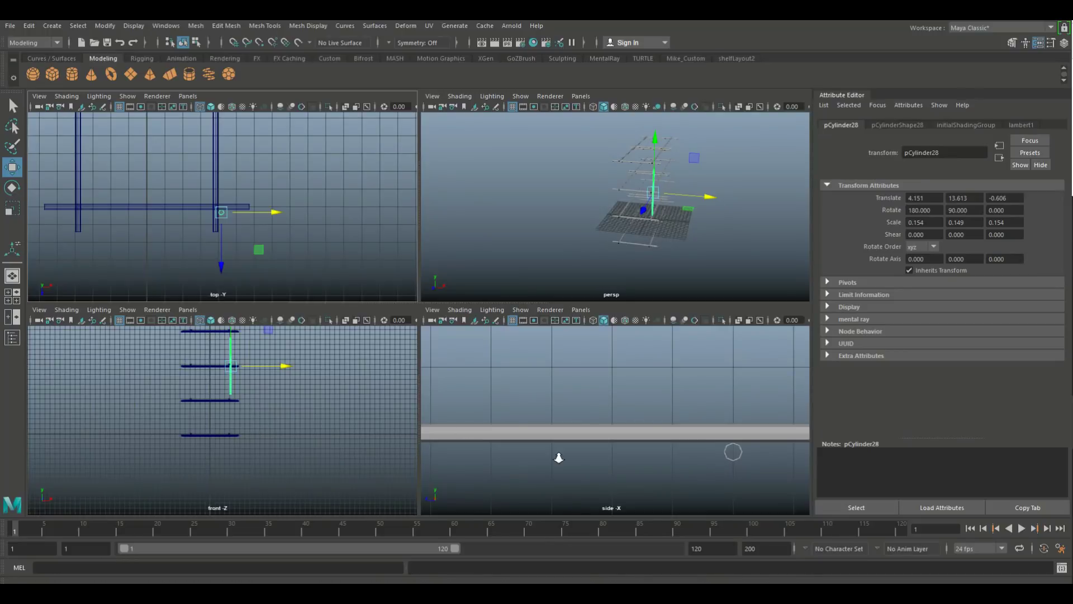
scroll(592, 468, up, 5)
key(space)
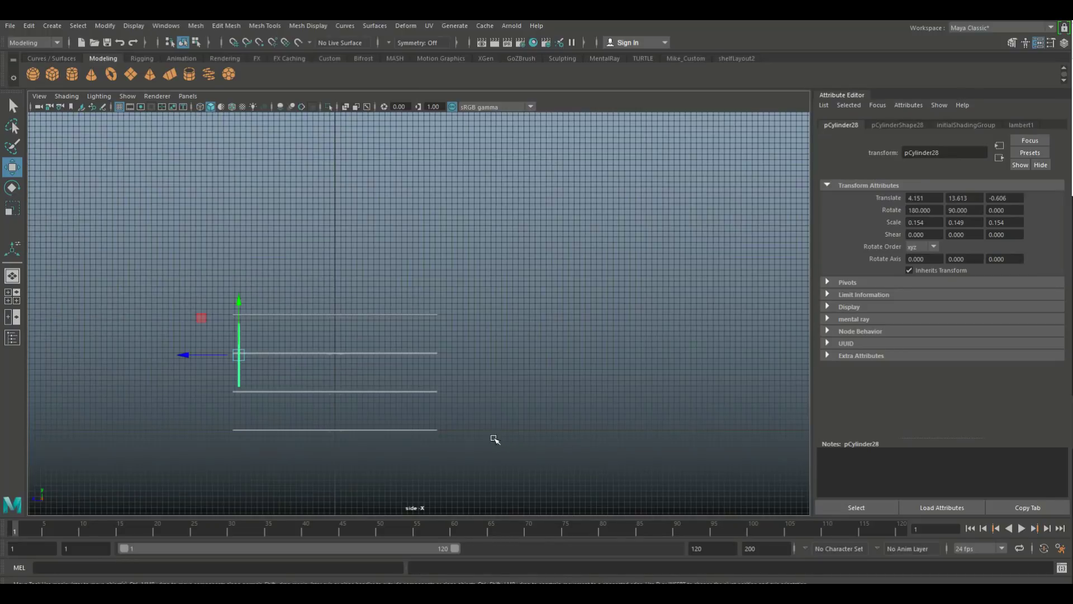
key(f)
scroll(473, 368, down, 6)
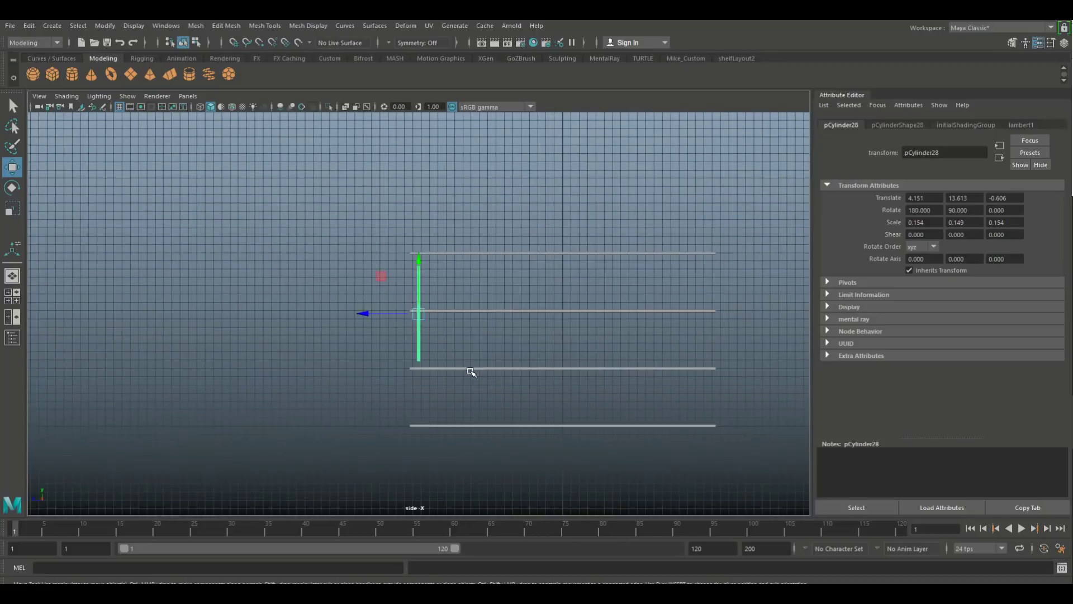
alt+middle_drag(486, 375, 512, 385)
right_drag(457, 303, 408, 261)
drag(475, 302, 497, 302)
mouse_move(455, 229)
mouse_down()
mouse_move(467, 177)
mouse_move(457, 236)
mouse_up()
key(x)
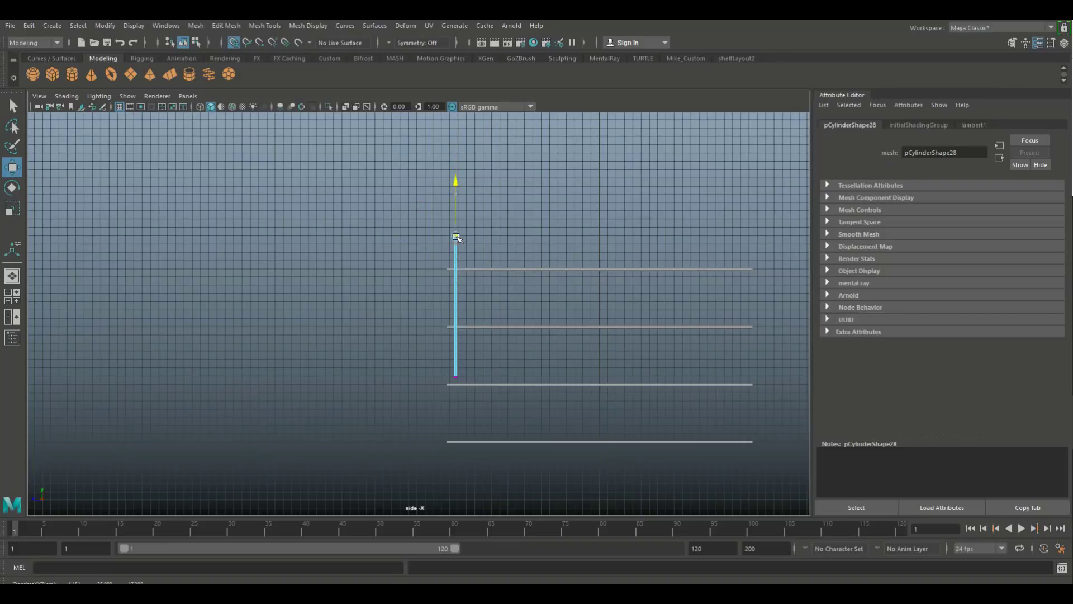
Extend the upright pipe's lower end below the lowest level, snapped to the grid, and return to whole-object selection
click(458, 380)
drag(456, 324, 462, 467)
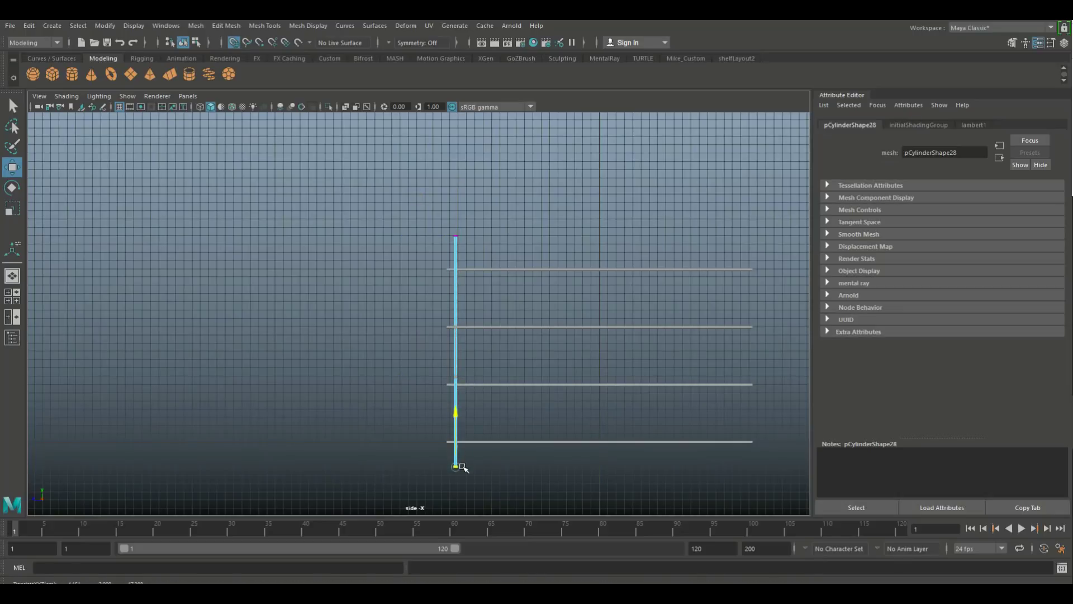
drag(462, 471, 462, 479)
right_drag(456, 291, 438, 348)
Duplicate the upright pipe and place the copy at Translate X -4.157, outside the opposite long pipe
click(12, 301)
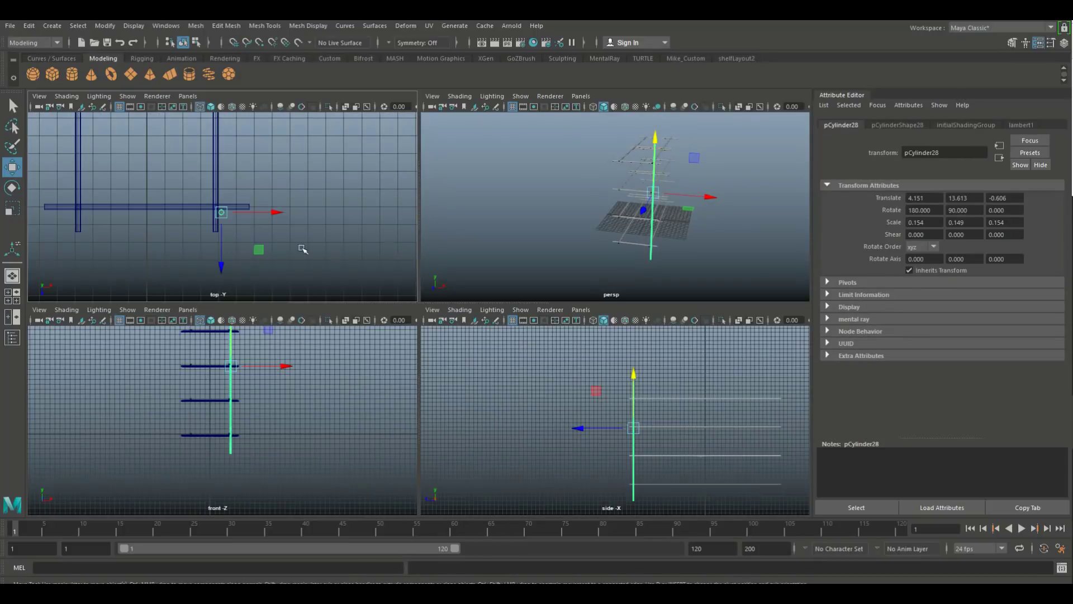
key(space)
key(ctrl+d)
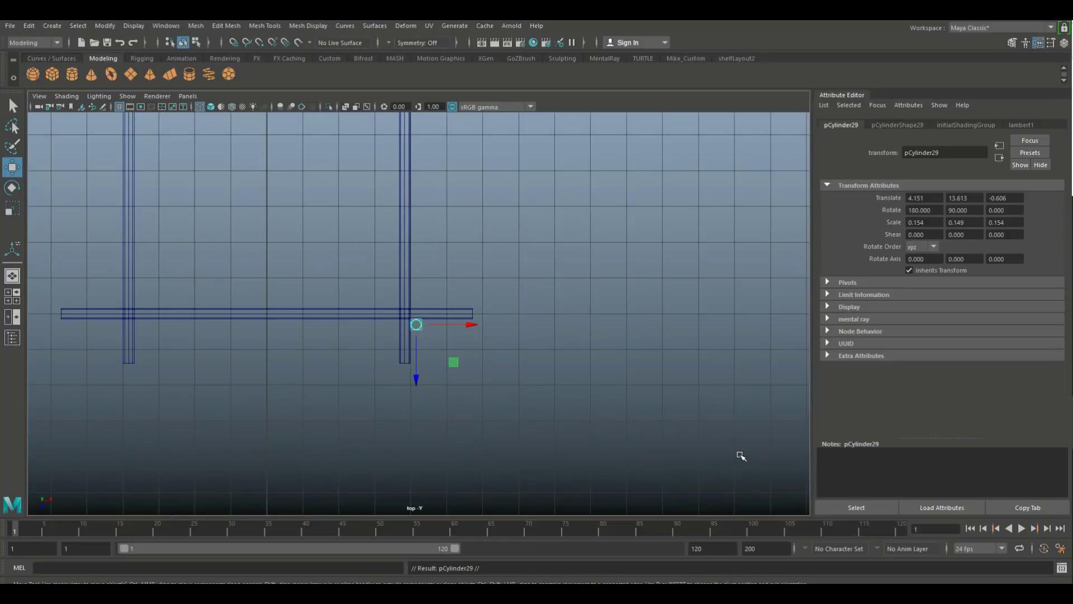
drag(463, 324, 171, 396)
key(f)
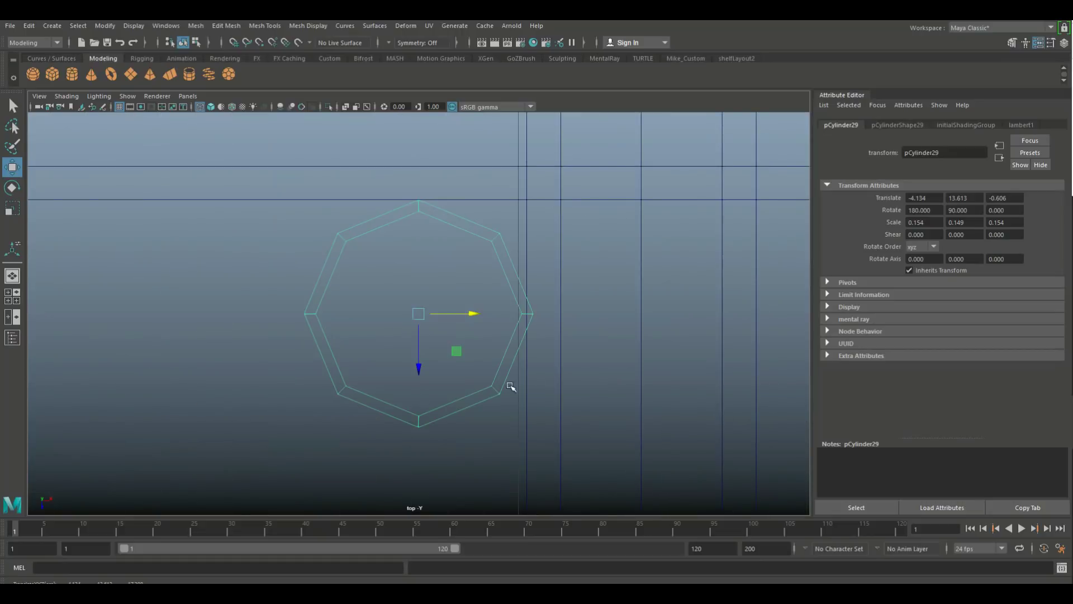
drag(470, 314, 454, 319)
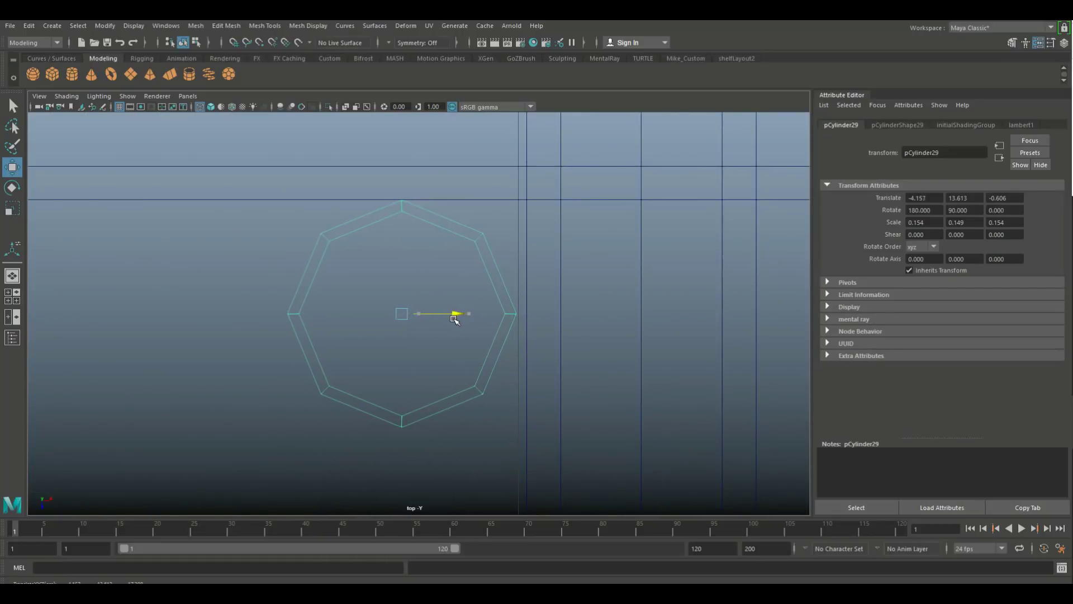
scroll(454, 319, down, 5)
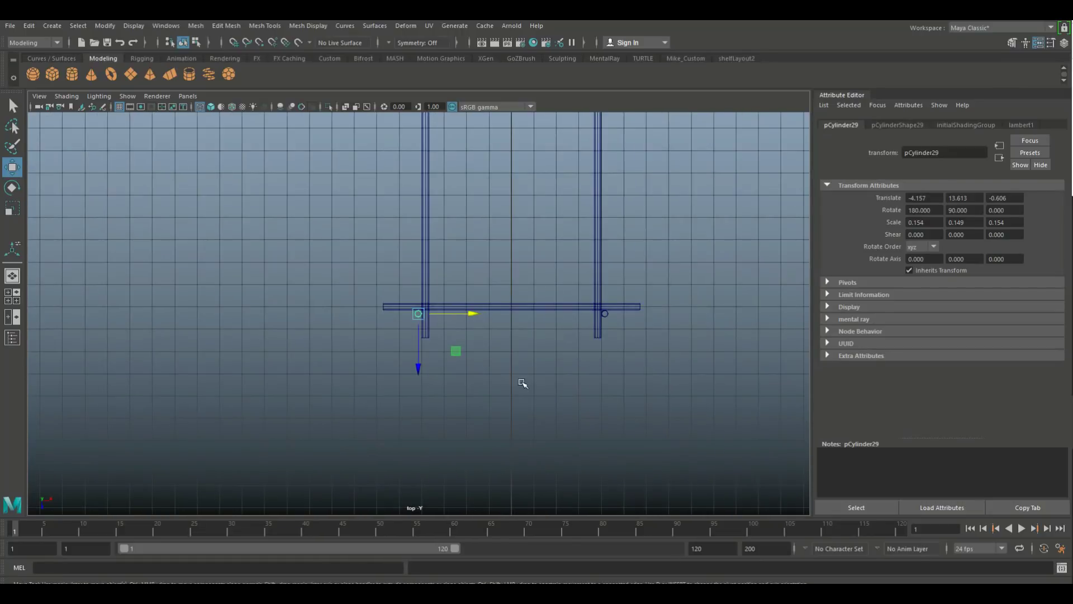
Duplicate both upright pipes and move the copies to Translate Z -17.221, against the nearer middle cross pipe
click(608, 316)
alt+middle_drag(677, 325, 574, 469)
key(ctrl+d)
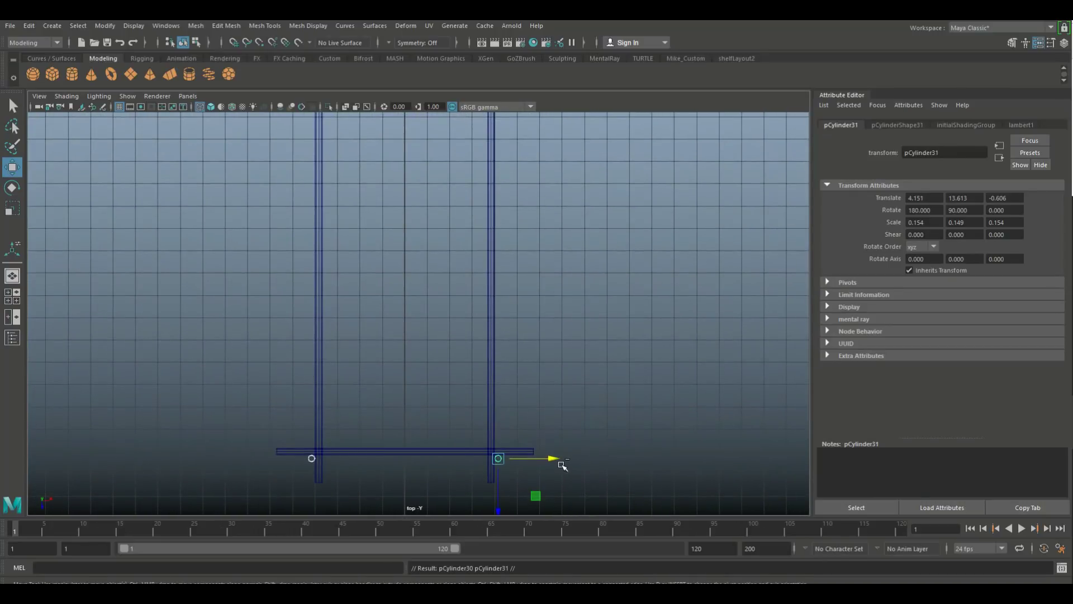
scroll(527, 311, down, 3)
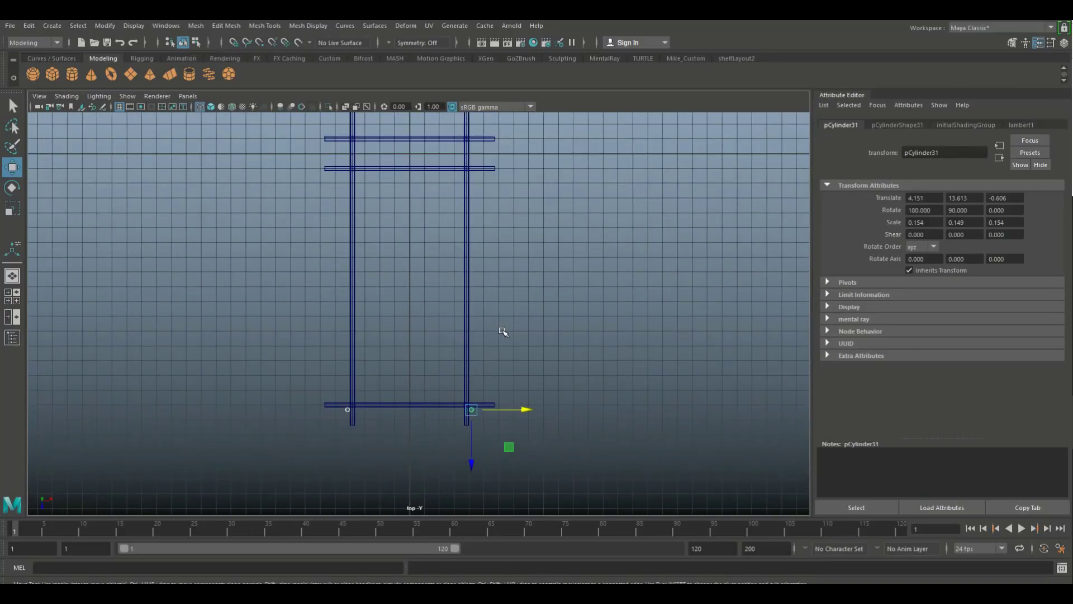
alt+middle_drag(544, 394, 527, 450)
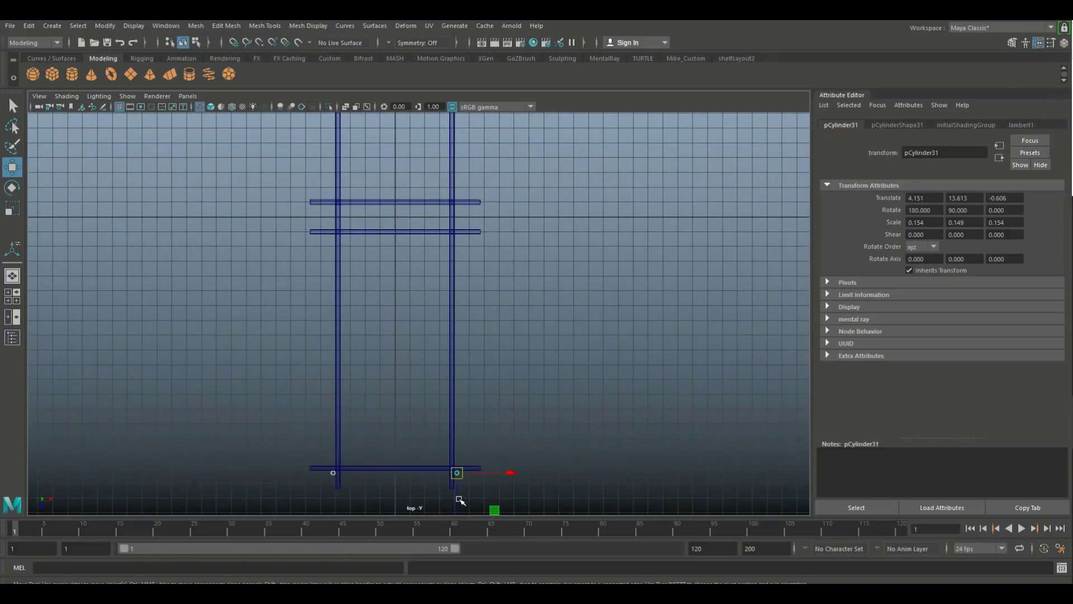
drag(455, 491, 446, 255)
key(f)
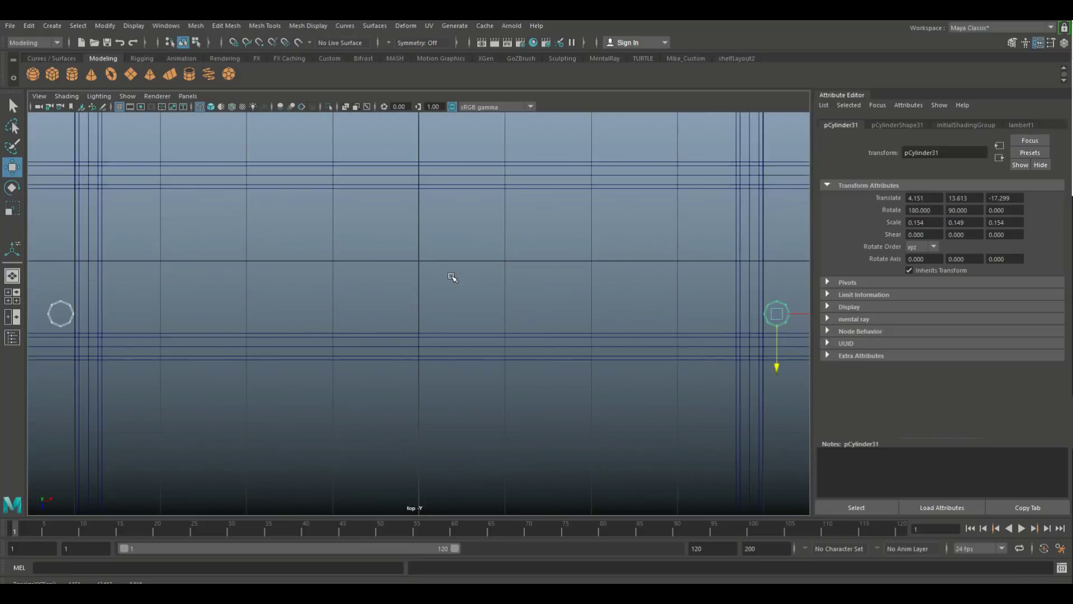
drag(775, 371, 777, 375)
Duplicate the middle upright pair and move the copies to Translate Z -18.607, against the other middle cross pipe
key(ctrl+d)
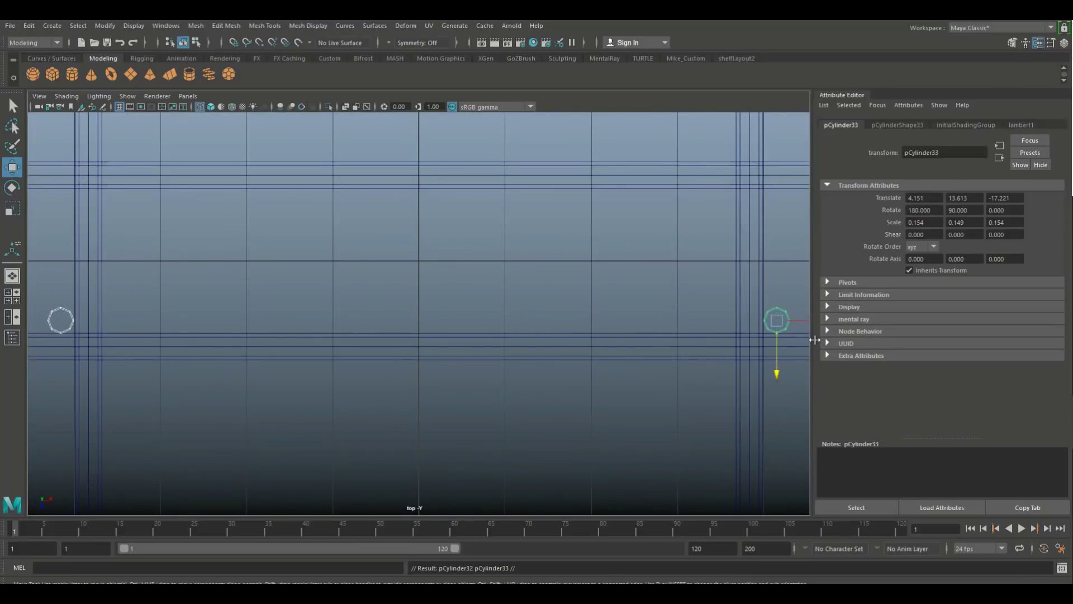
drag(778, 375, 778, 257)
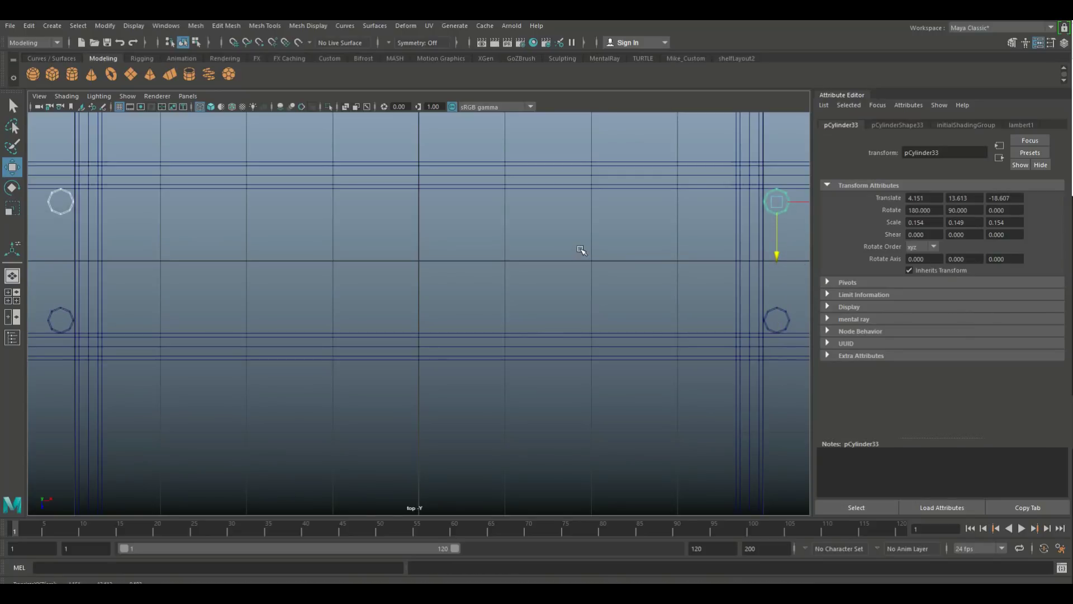
alt+middle_drag(581, 250, 514, 354)
scroll(515, 360, down, 6)
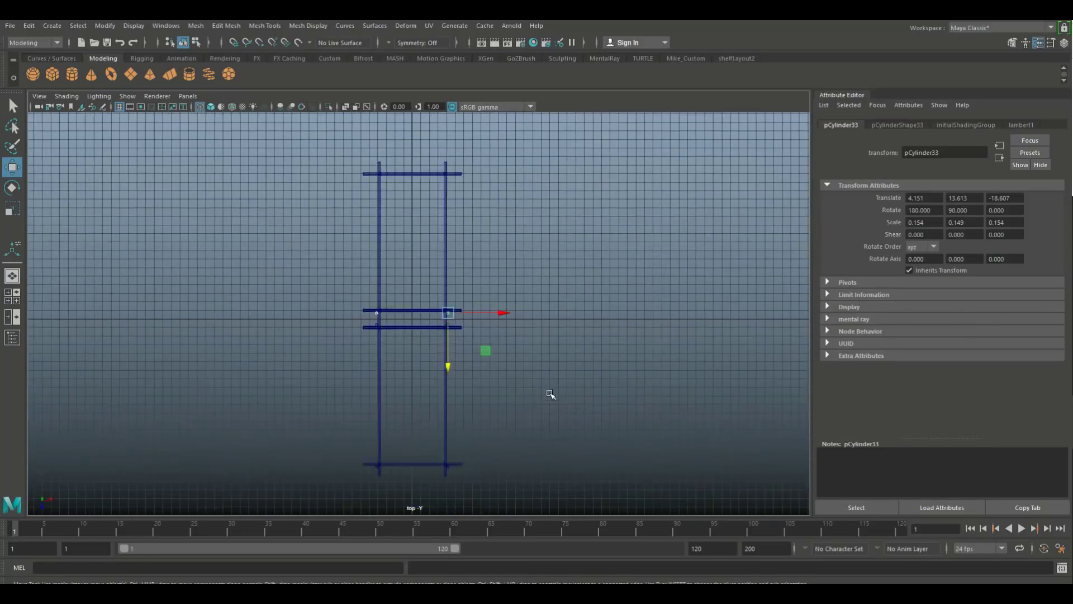
Duplicate the upright pair again, move the copies to Translate Z -35.224 at the far-end cross pipe, and clear the selection in perspective view
scroll(550, 394, down, 1)
key(ctrl+d)
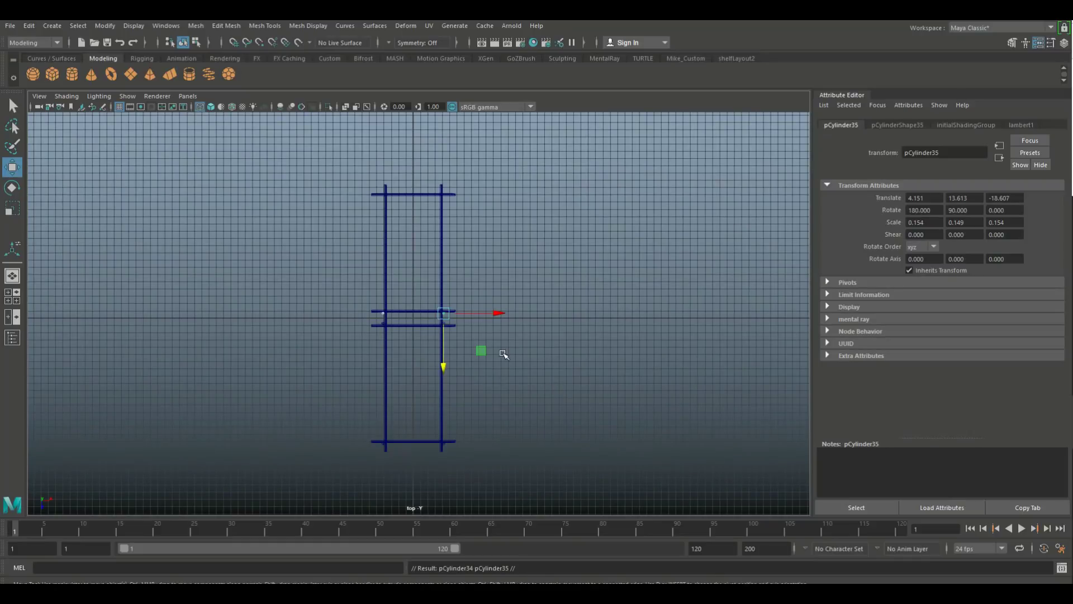
drag(445, 370, 445, 245)
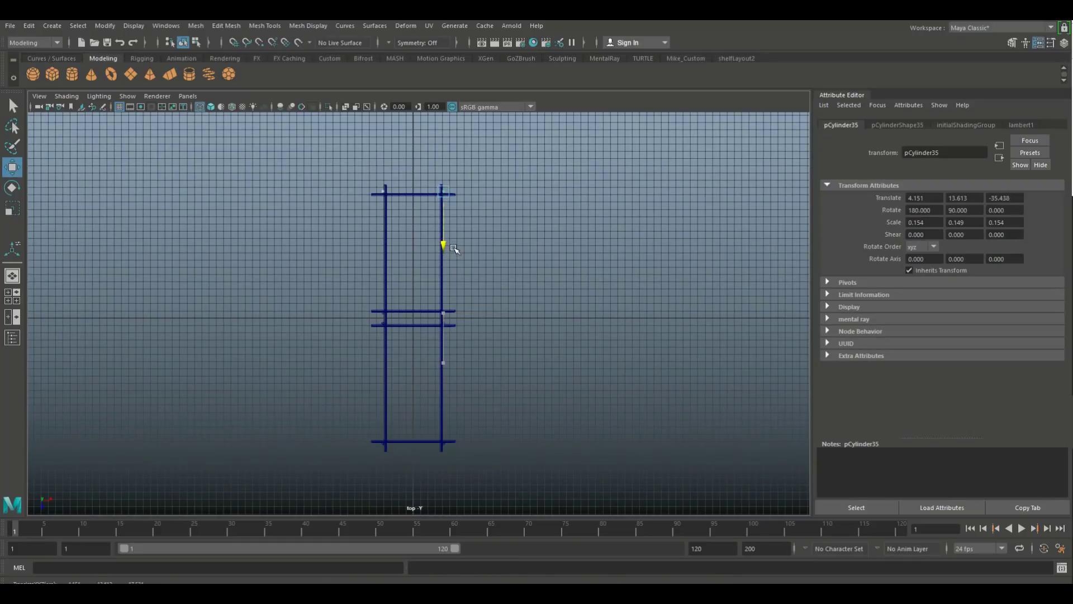
scroll(455, 243, up, 8)
drag(776, 367, 786, 387)
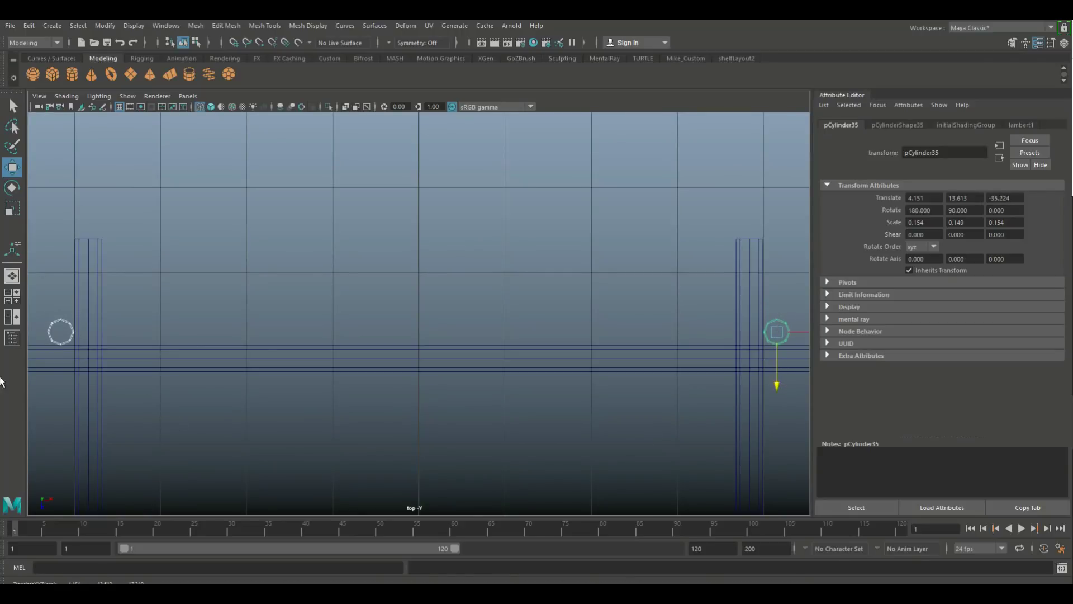
key(space)
key(space)
click(604, 391)
Create a polygon cylinder and move it along X to about 23.2, clear of the scaffold
alt+drag(604, 390, 540, 434)
alt+middle_drag(541, 446, 539, 467)
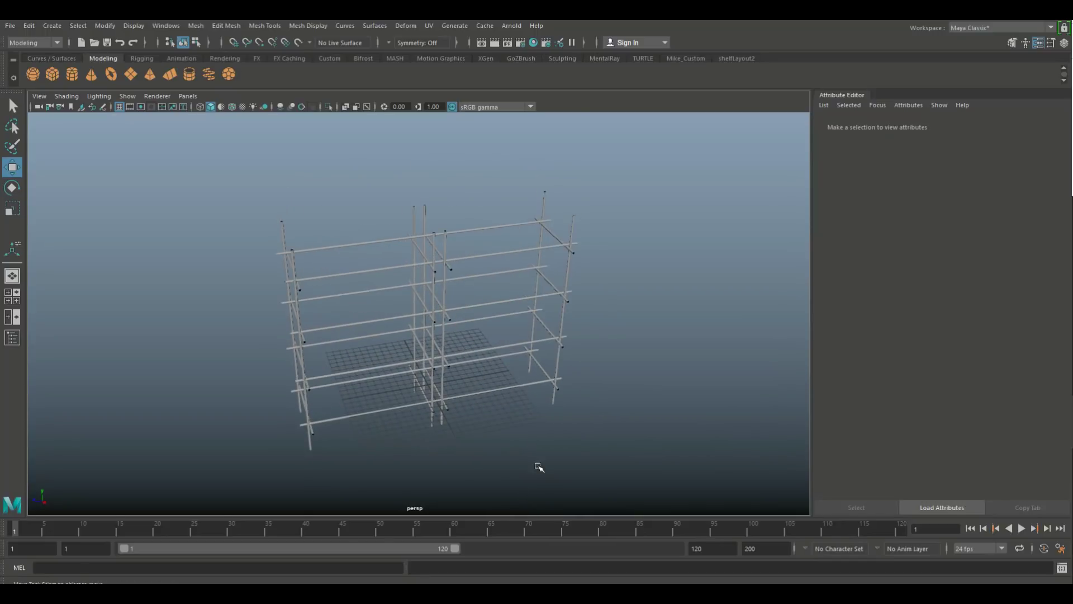
scroll(579, 460, up, 2)
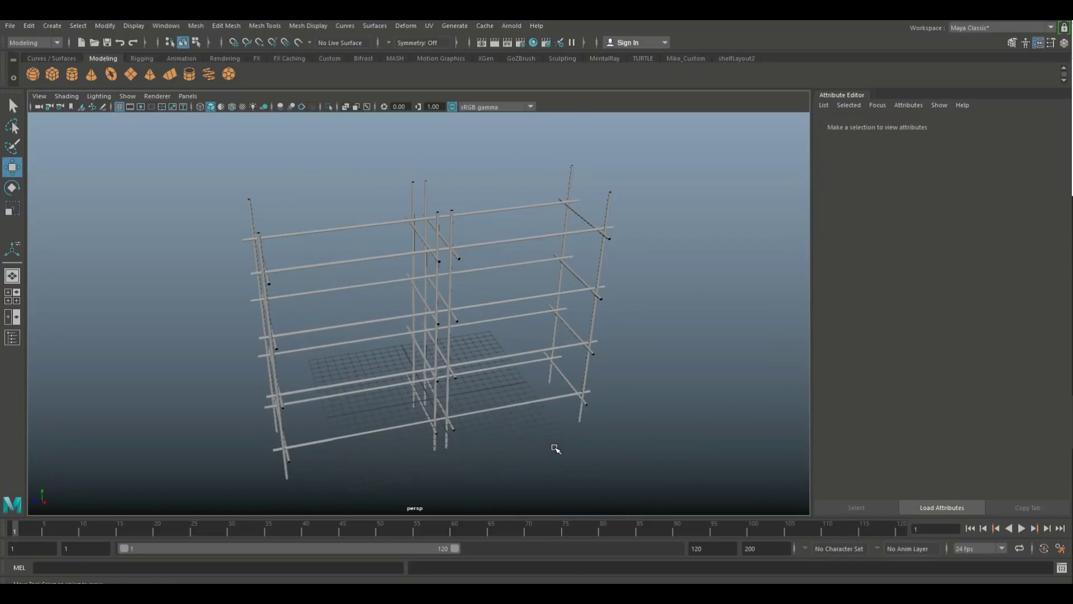
alt+drag(551, 451, 581, 431)
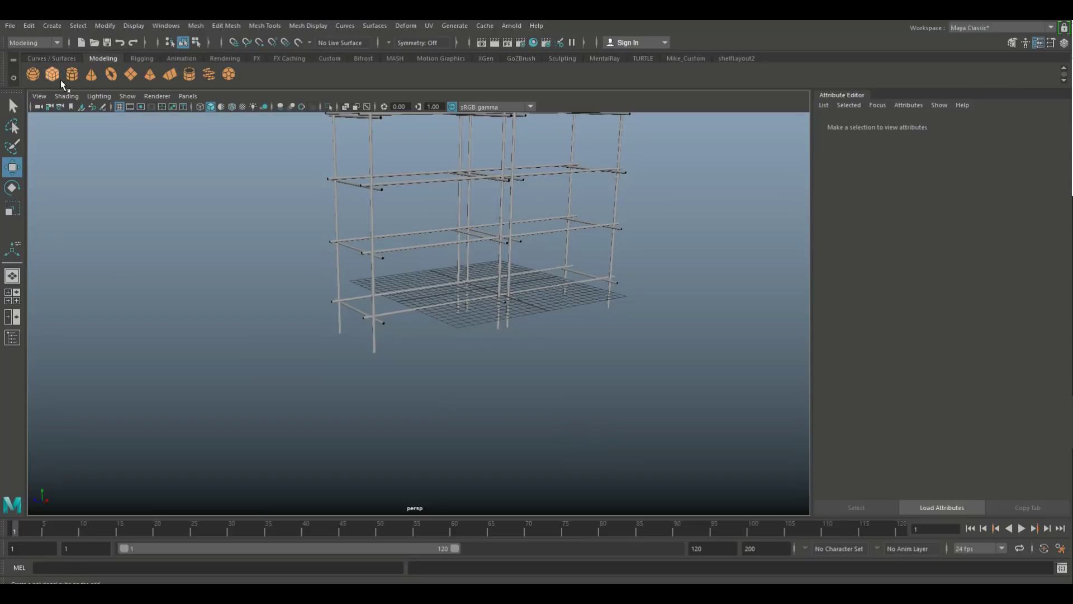
click(73, 73)
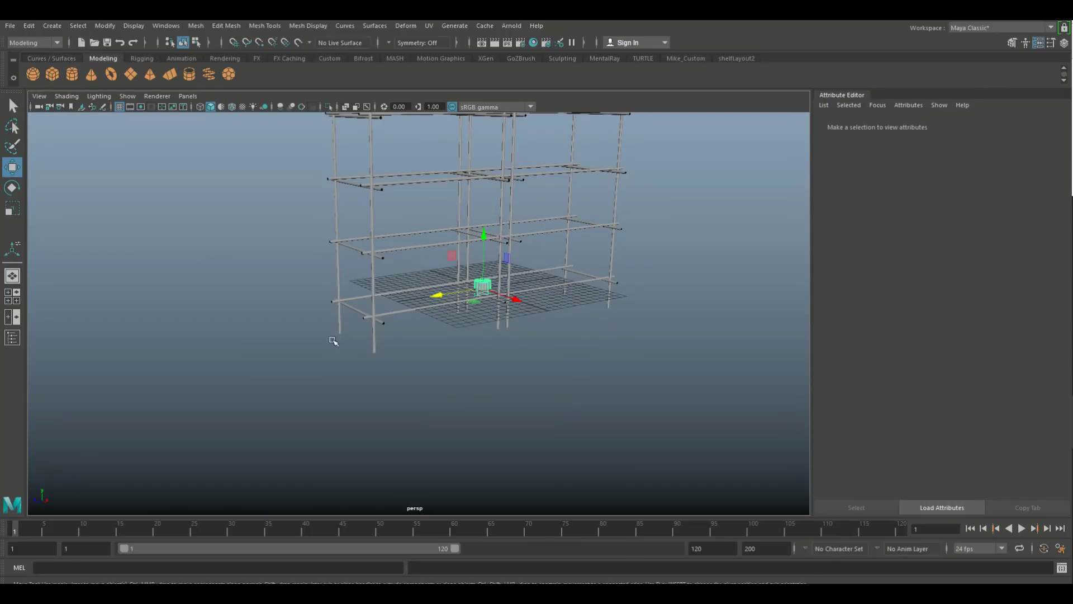
drag(519, 312, 764, 387)
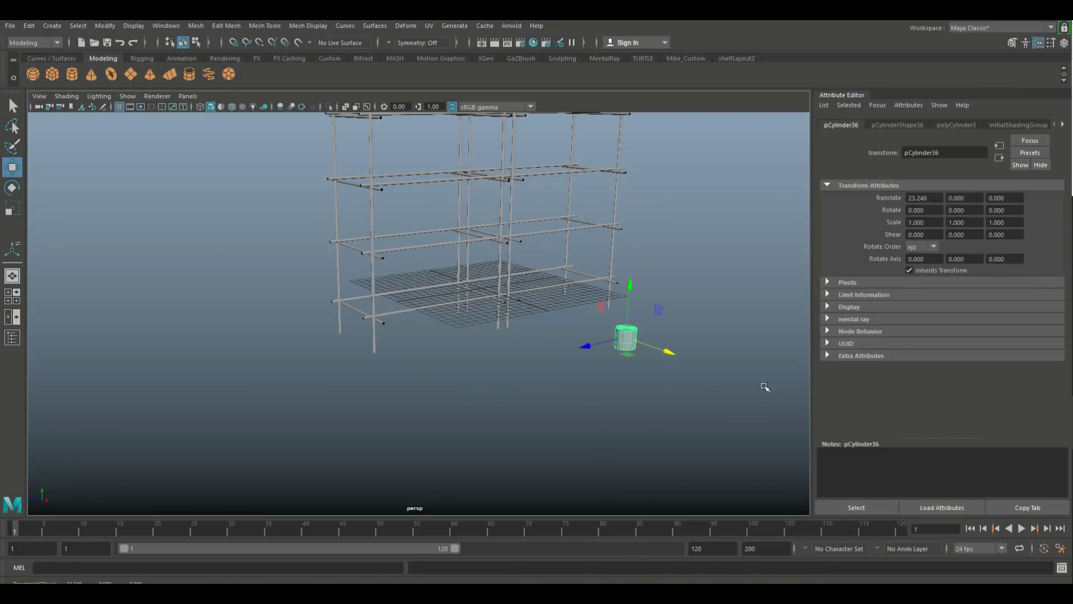
Set the new cylinder's Subdivisions Axis to 5
click(922, 125)
click(950, 126)
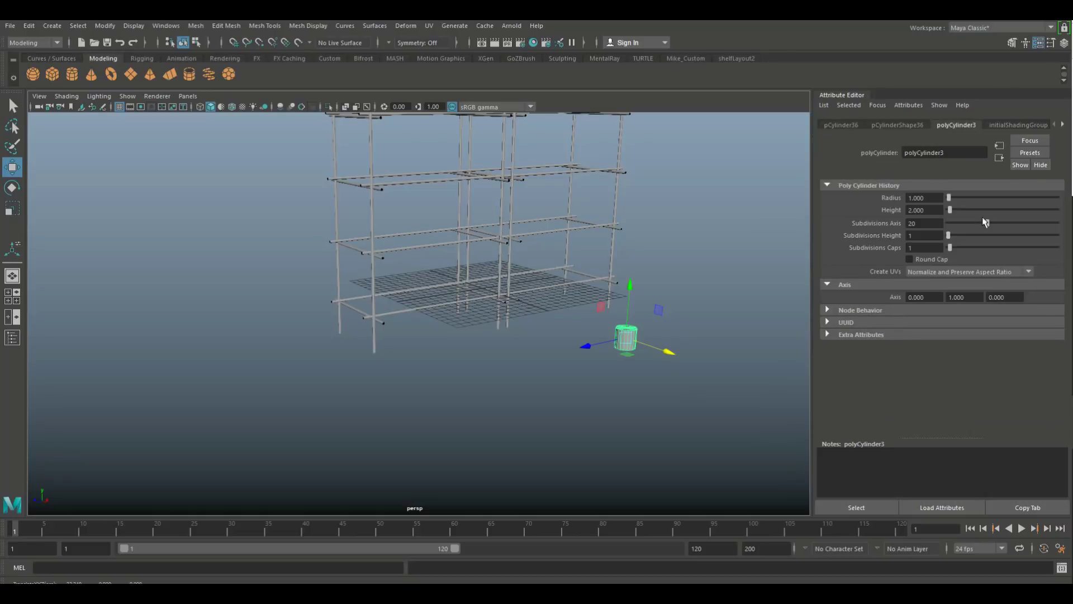
click(925, 222)
key(Return)
alt+right_drag(359, 429, 471, 414)
alt+middle_drag(438, 387, 213, 352)
alt+drag(414, 390, 419, 400)
alt+drag(489, 420, 447, 426)
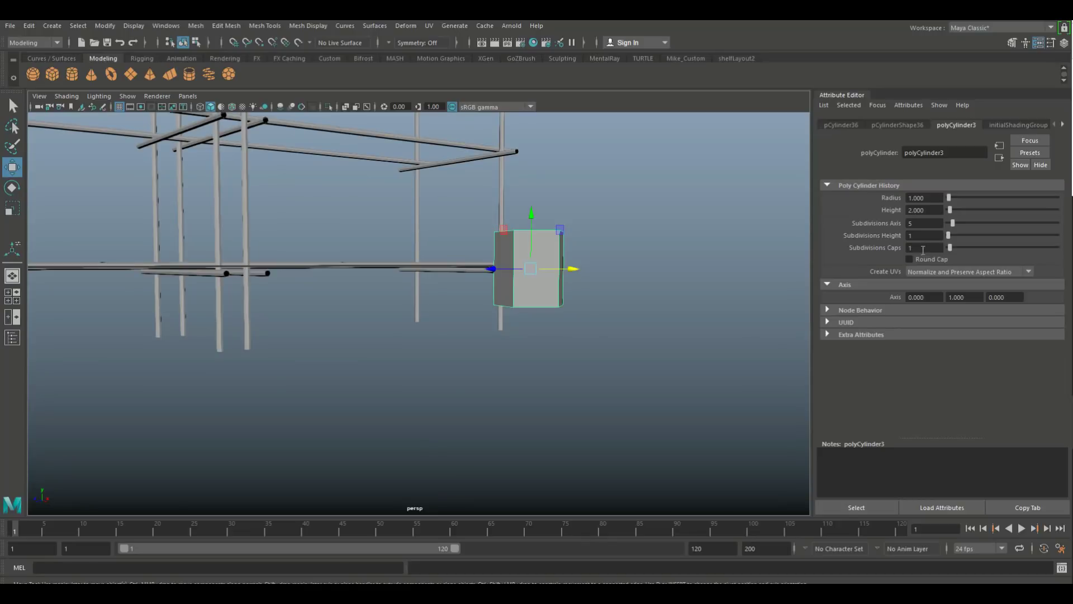
Select the bottom cap face of the five-sided cylinder and delete it
scroll(702, 323, up, 4)
alt+middle_drag(702, 323, 560, 329)
right_click(347, 233)
right_drag(347, 258, 346, 264)
drag(101, 283, 469, 419)
drag(171, 284, 409, 293)
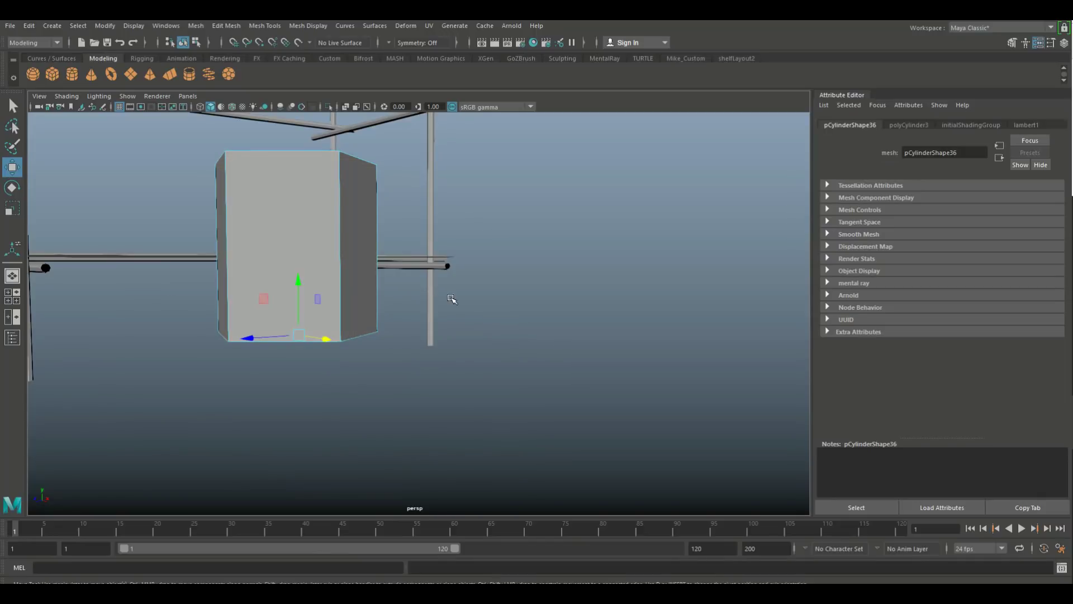
mouse_move(493, 372)
alt+mouse_down()
mouse_move(491, 352)
mouse_move(487, 372)
alt+mouse_up()
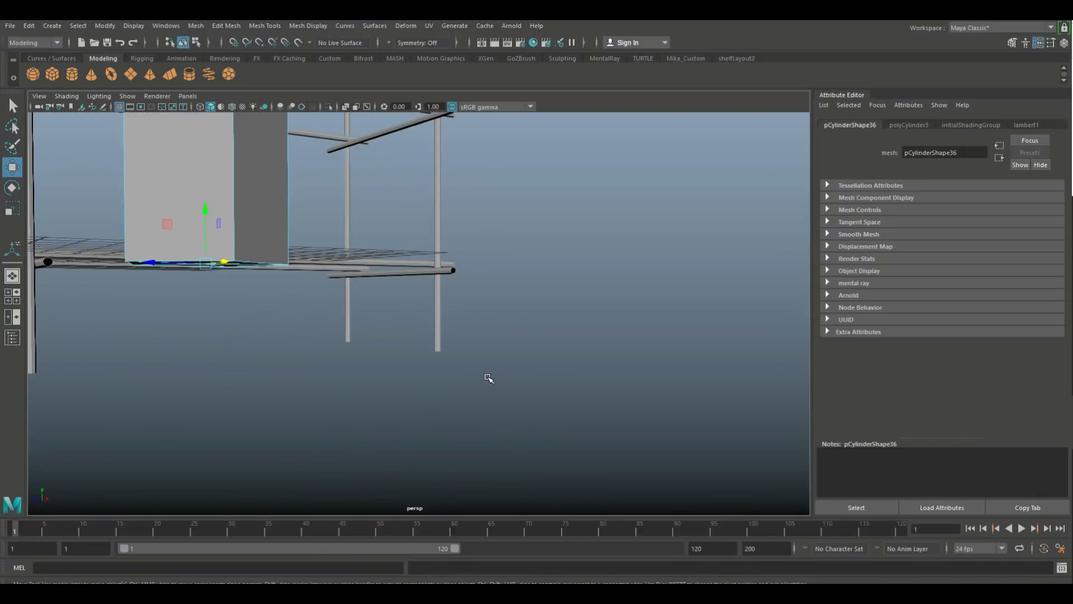
click(487, 377)
scroll(487, 351, down, 4)
Select the five-sided cylinder's bottom vertices and scale them outward evenly into a wide flared base
alt+middle_drag(488, 351, 521, 363)
scroll(561, 397, up, 4)
right_drag(453, 235, 408, 235)
drag(237, 287, 559, 399)
key(r)
drag(432, 317, 697, 354)
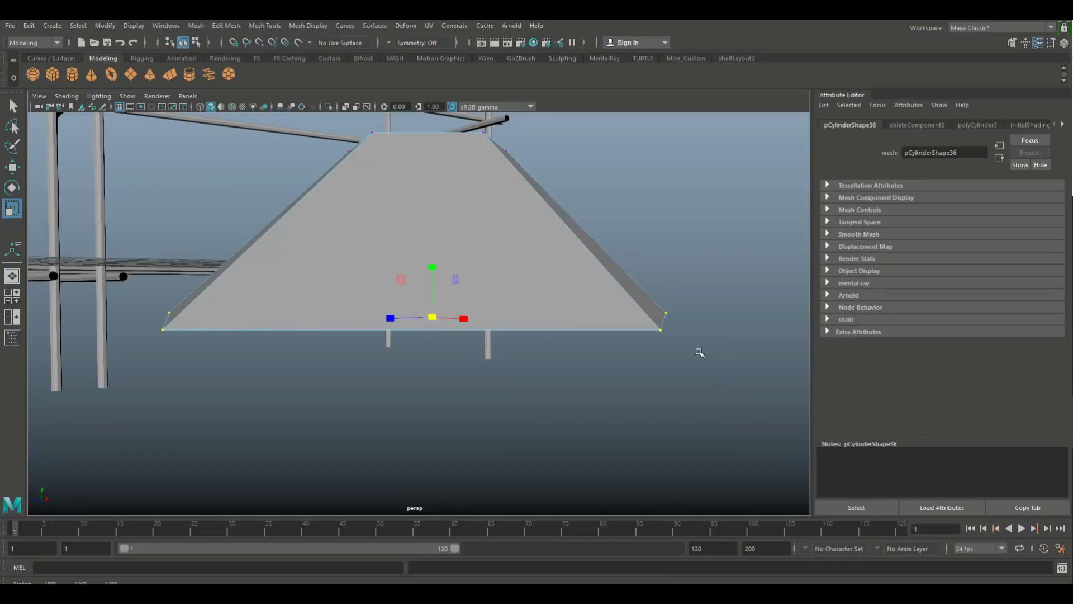
Select the centre vertex of the five-sided part's top cap
alt+right_drag(697, 354, 643, 378)
alt+drag(643, 378, 636, 407)
alt+middle_drag(636, 407, 376, 345)
scroll(646, 369, up, 5)
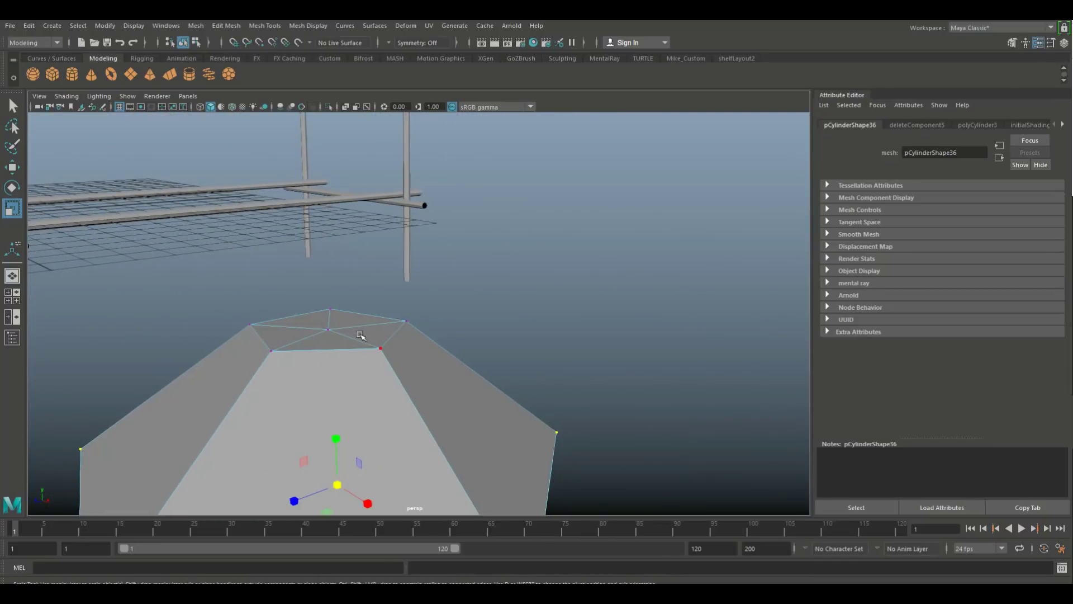
right_drag(336, 330, 296, 264)
click(328, 329)
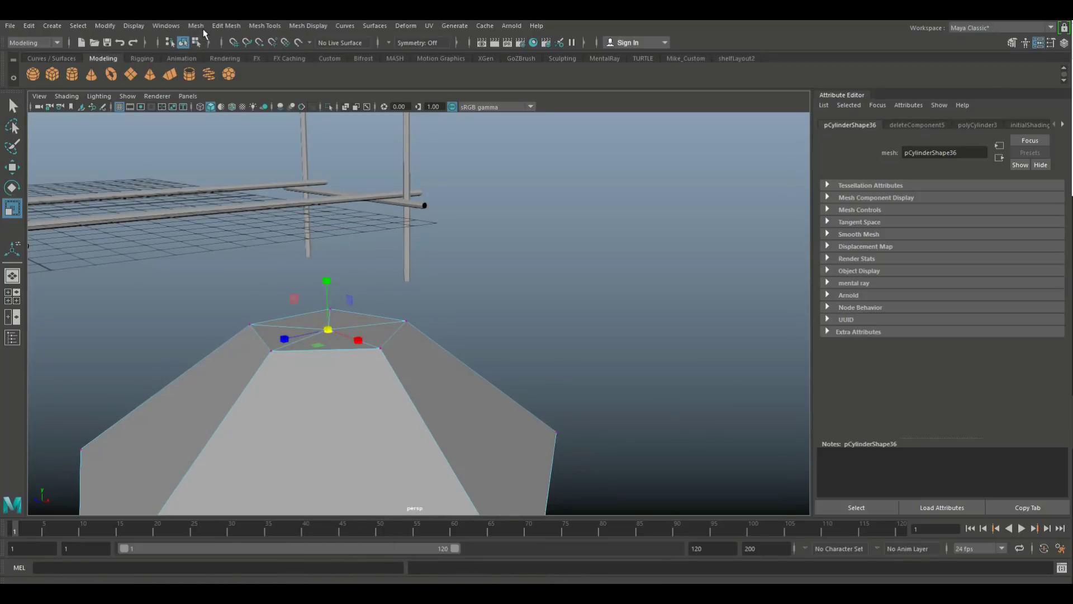
click(201, 26)
mouse_move(229, 26)
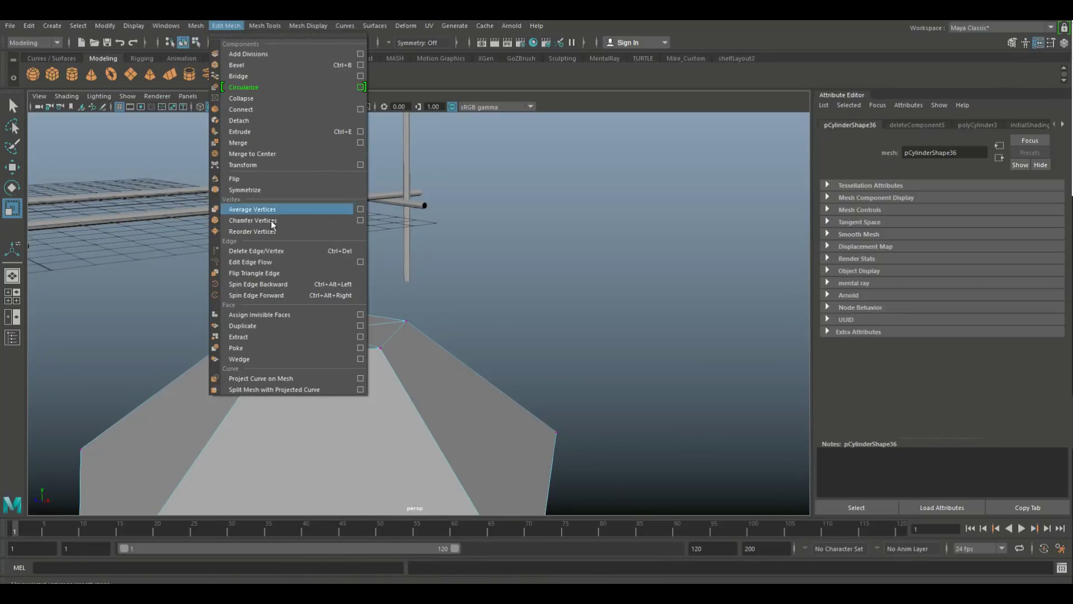
click(250, 347)
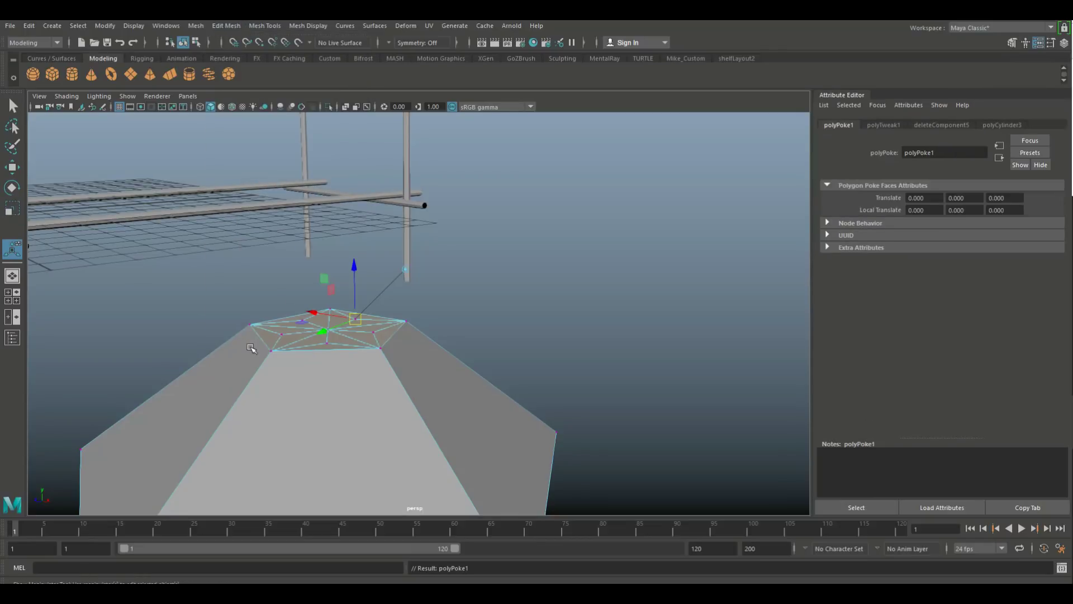
key(ctrl+z)
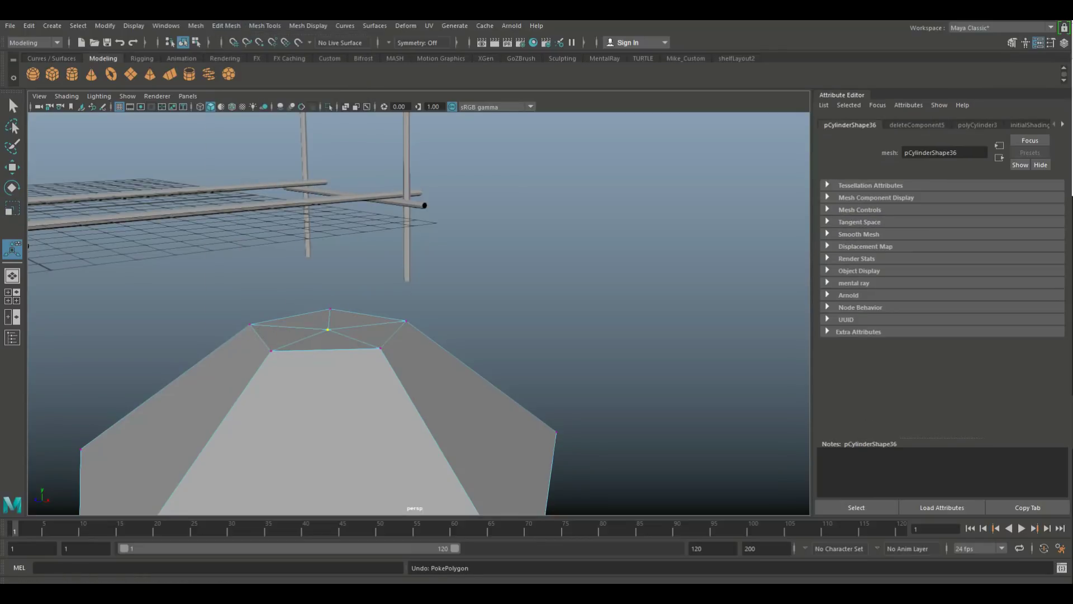
Chamfer the top cap's centre vertex with a width of 0.25 to form a small inner five-sided face
click(226, 26)
click(280, 223)
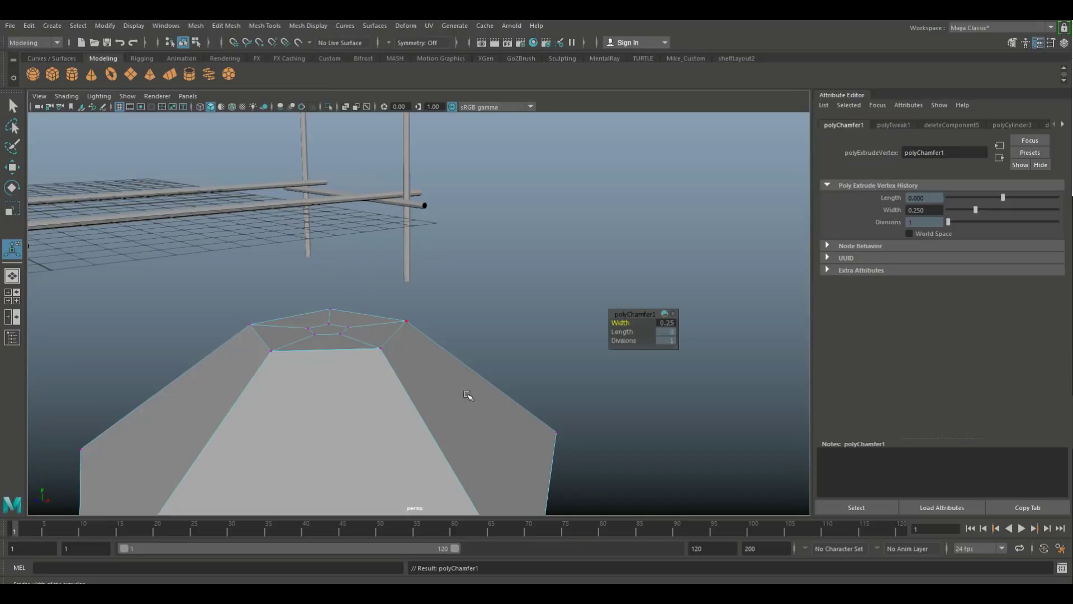
scroll(469, 392, up, 2)
alt+middle_drag(416, 359, 485, 347)
scroll(482, 348, down, 3)
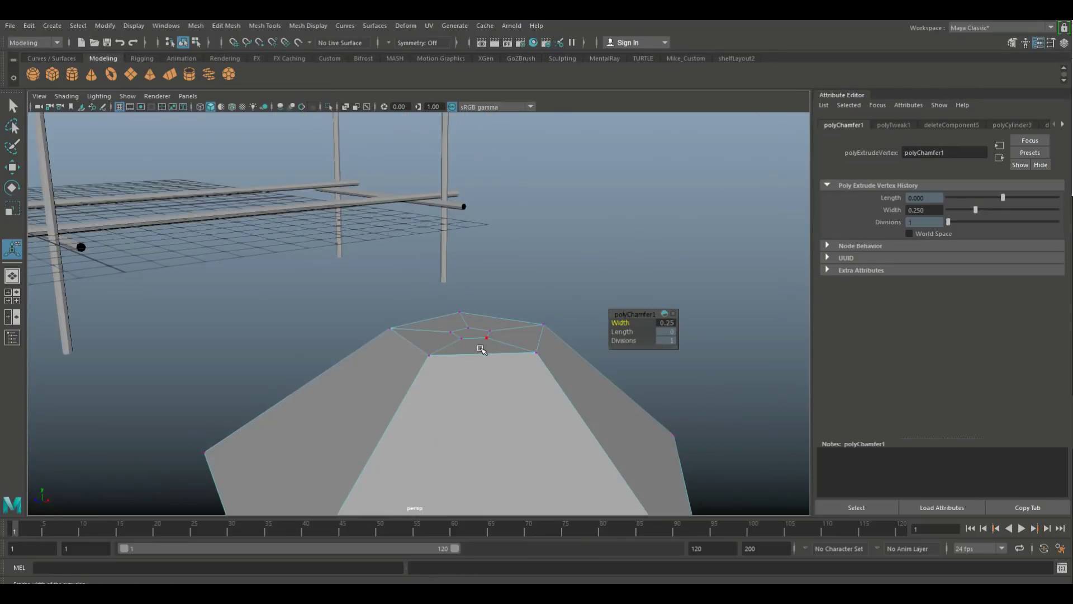
Extrude the small inner face of the top cap and pull it straight up into a thin stem
right_drag(467, 264, 469, 296)
click(470, 332)
key(ctrl+e)
key(w)
drag(476, 283, 523, 24)
Return to whole-object selection and scale the flared foot down evenly to suit the scaffold pipes
alt+right_drag(643, 187, 561, 192)
alt+drag(561, 191, 561, 234)
click(523, 278)
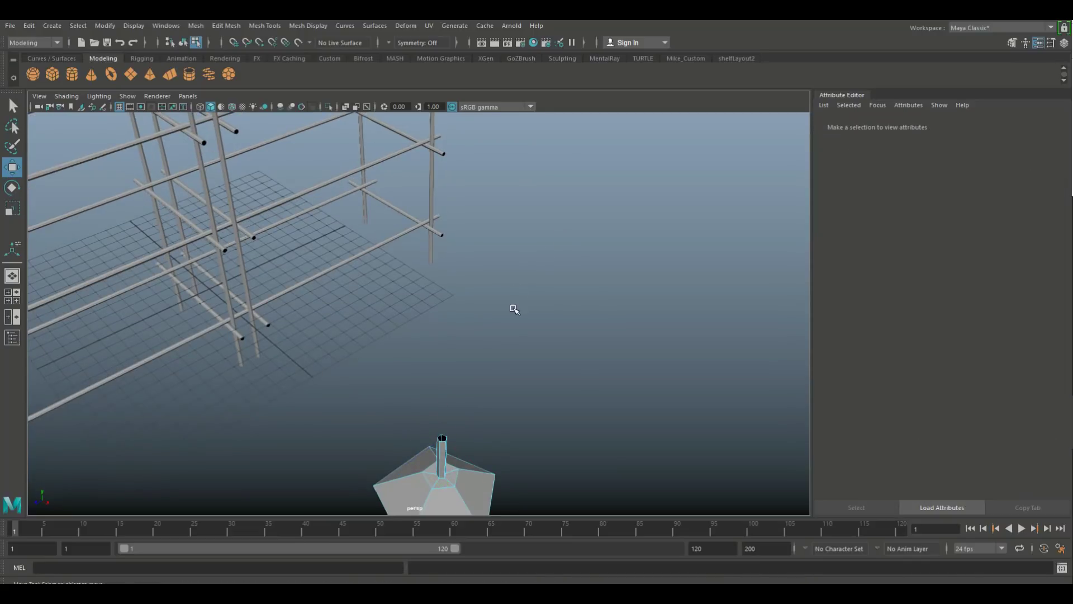
right_drag(479, 470, 535, 249)
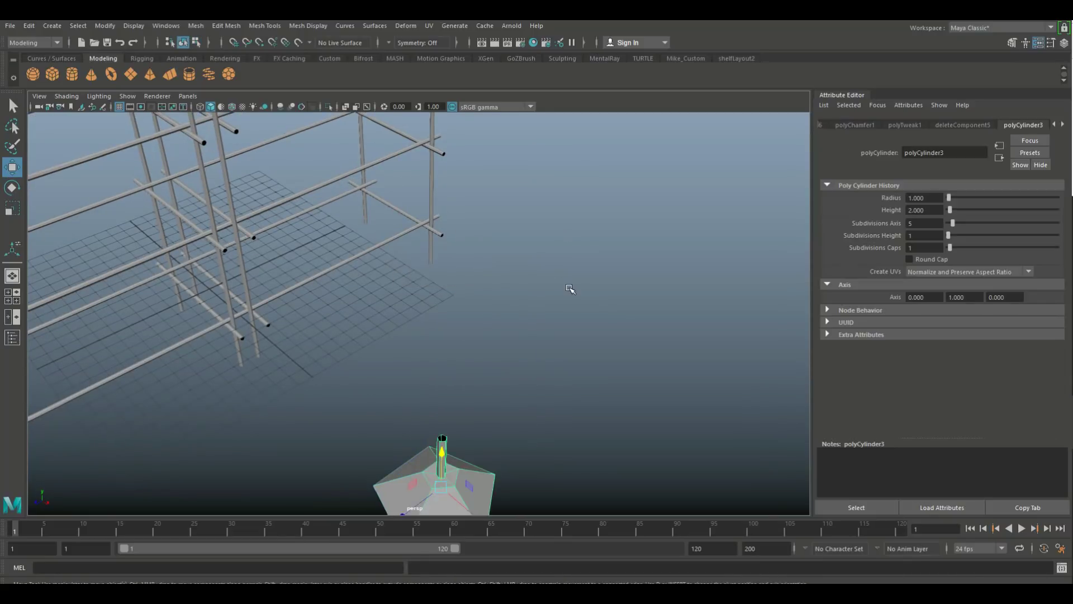
scroll(571, 307, down, 5)
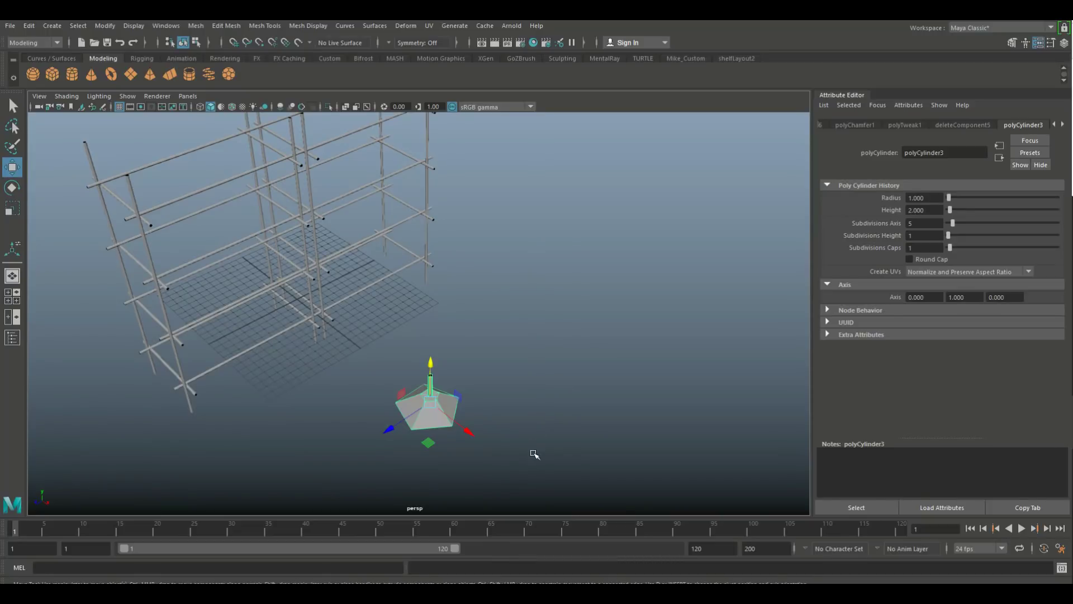
key(r)
drag(428, 406, 383, 424)
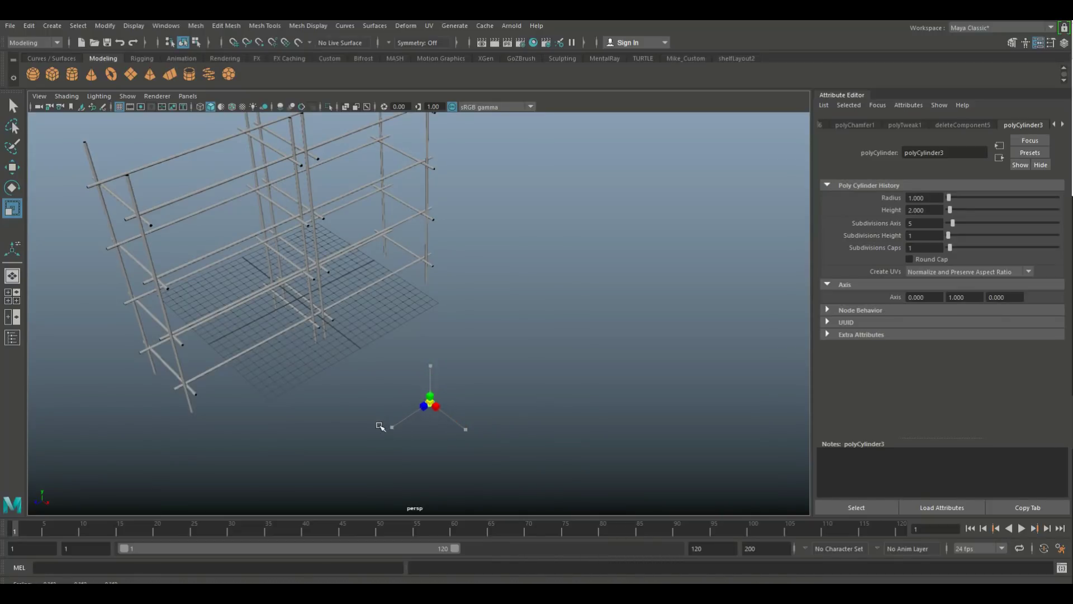
Move the foot in X and Z onto the middle upright pipe at the scaffold's +X, -Z side, using the top view
key(w)
drag(466, 429, 365, 352)
click(12, 296)
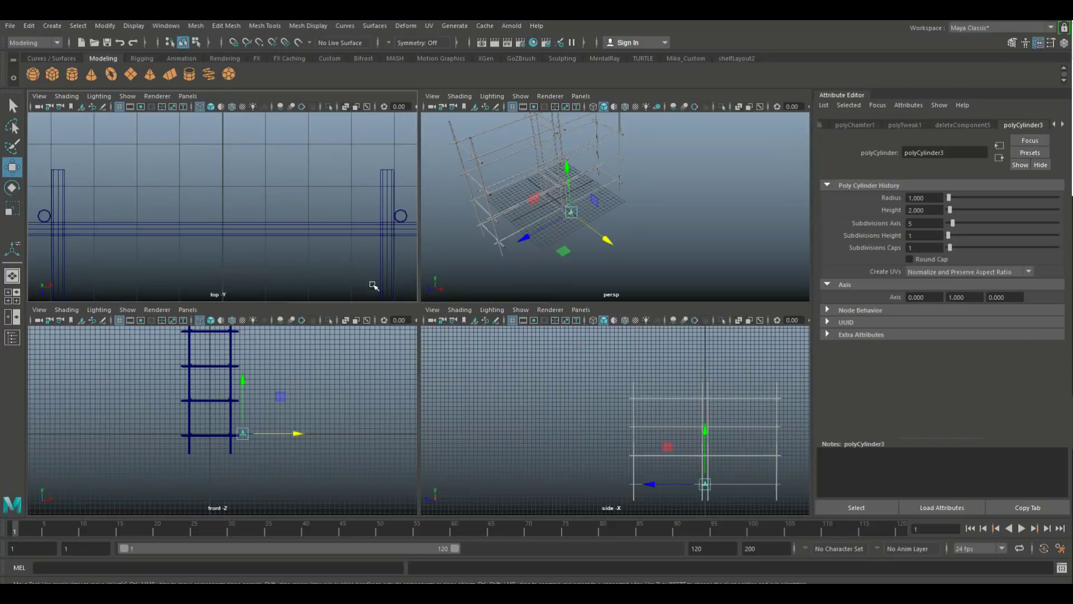
key(space)
key(f)
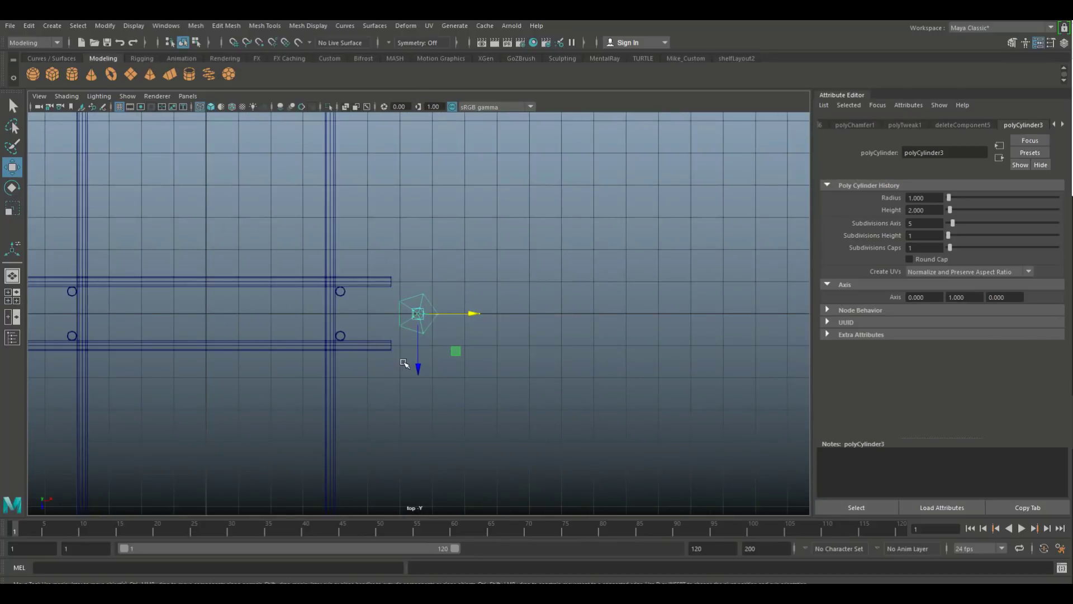
alt+middle_drag(430, 367, 570, 371)
scroll(573, 372, up, 5)
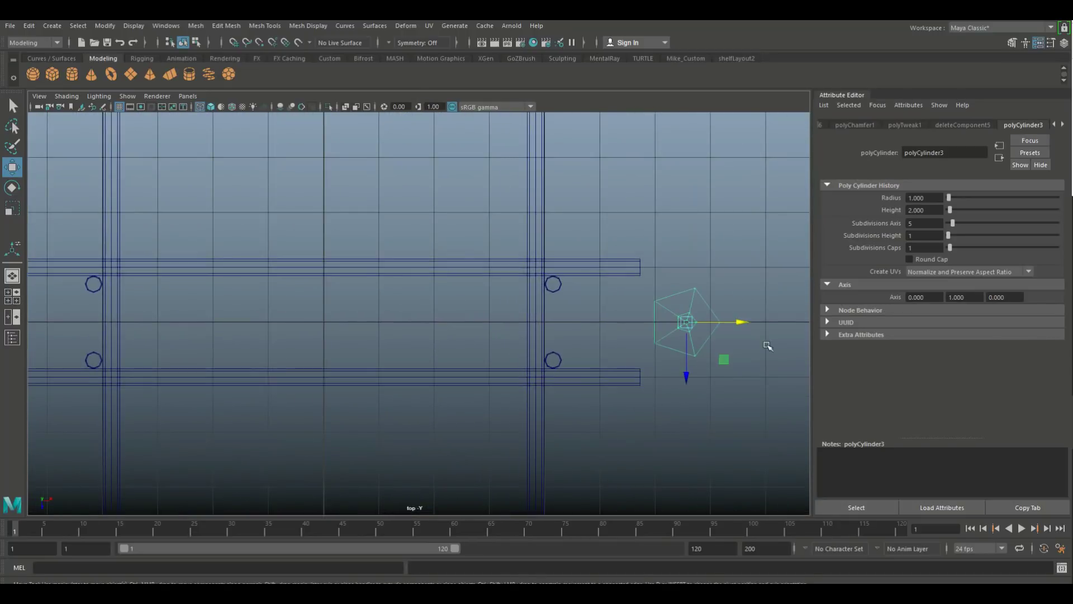
drag(741, 321, 608, 332)
scroll(556, 377, up, 1)
drag(565, 372, 582, 342)
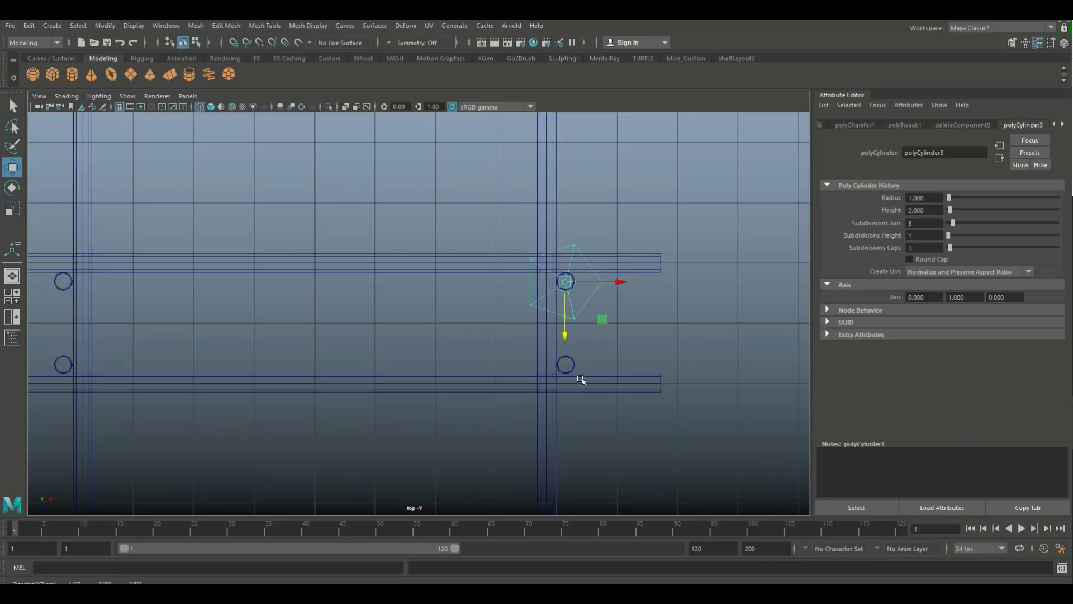
Fine-tune the foot's X and Z position so its stem is centred inside the upright pipe's circle
key(f)
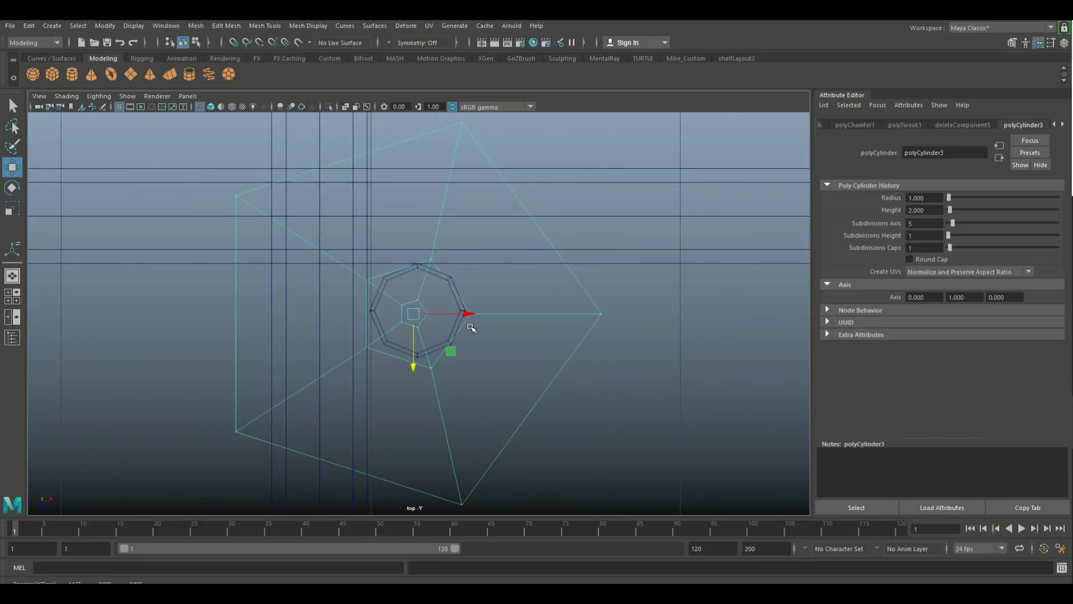
drag(469, 316, 475, 314)
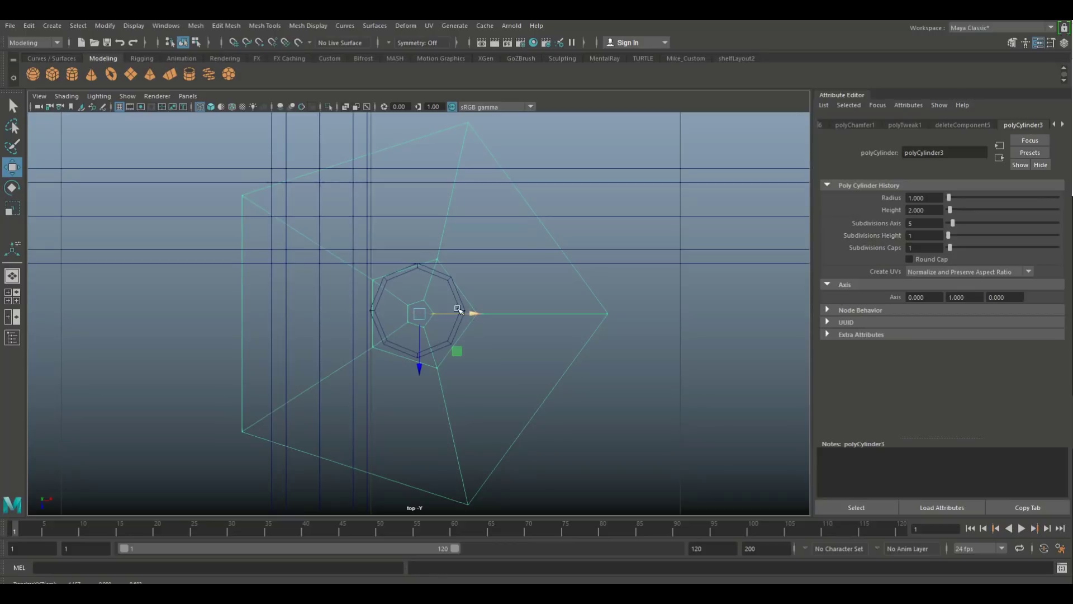
drag(418, 365, 419, 361)
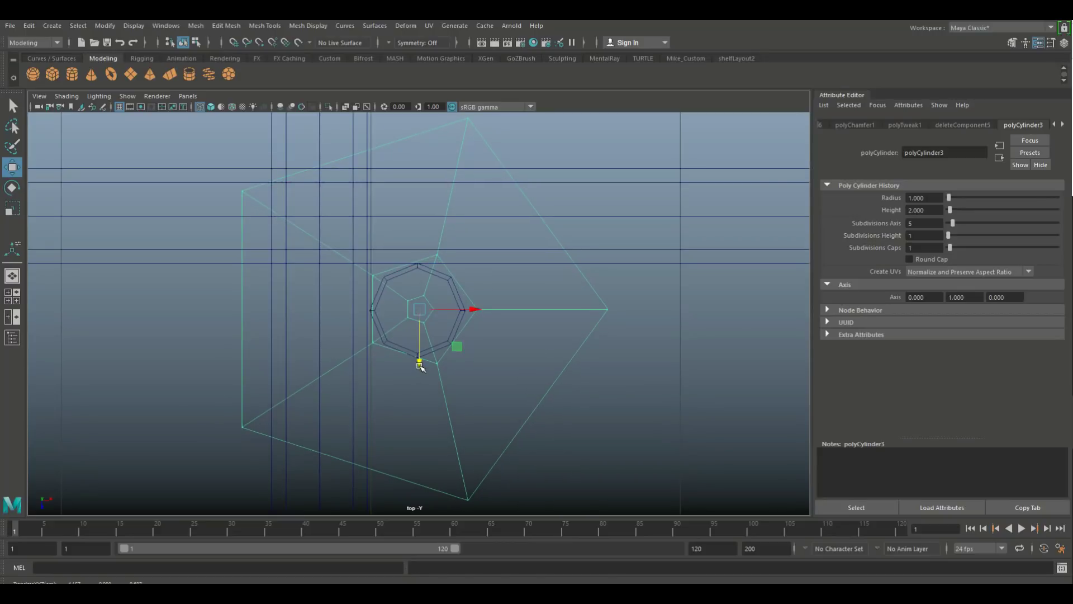
Lower the foot along Y so it sits beneath the upright pipe with its stem entering the pipe's lower end
scroll(425, 377, down, 10)
click(12, 296)
key(space)
scroll(528, 374, up, 5)
alt+middle_drag(438, 412, 615, 436)
alt+drag(615, 436, 597, 392)
drag(421, 226, 420, 303)
key(f)
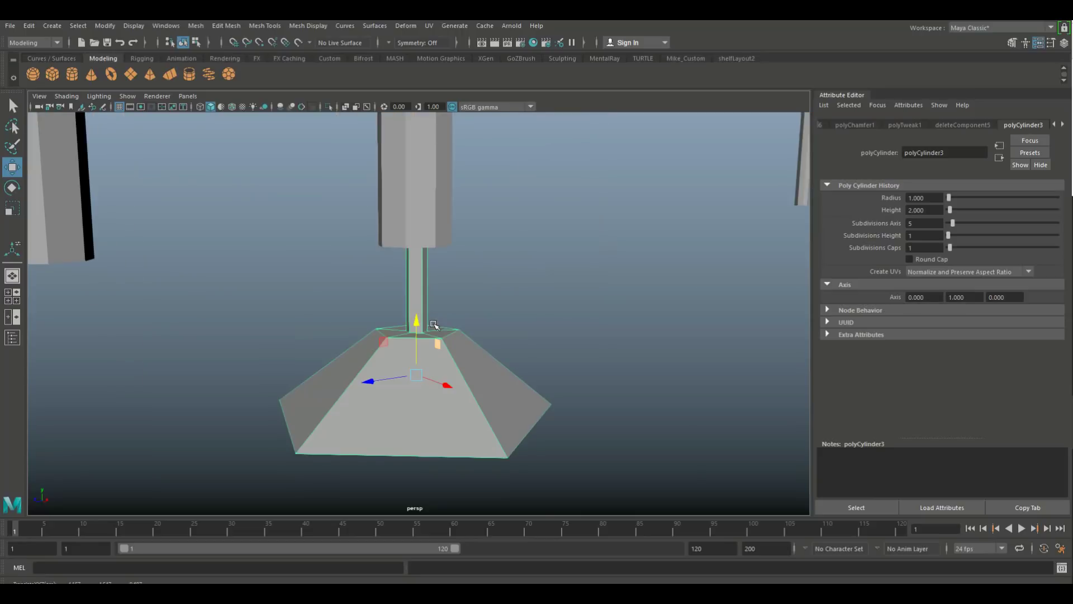
drag(415, 321, 416, 315)
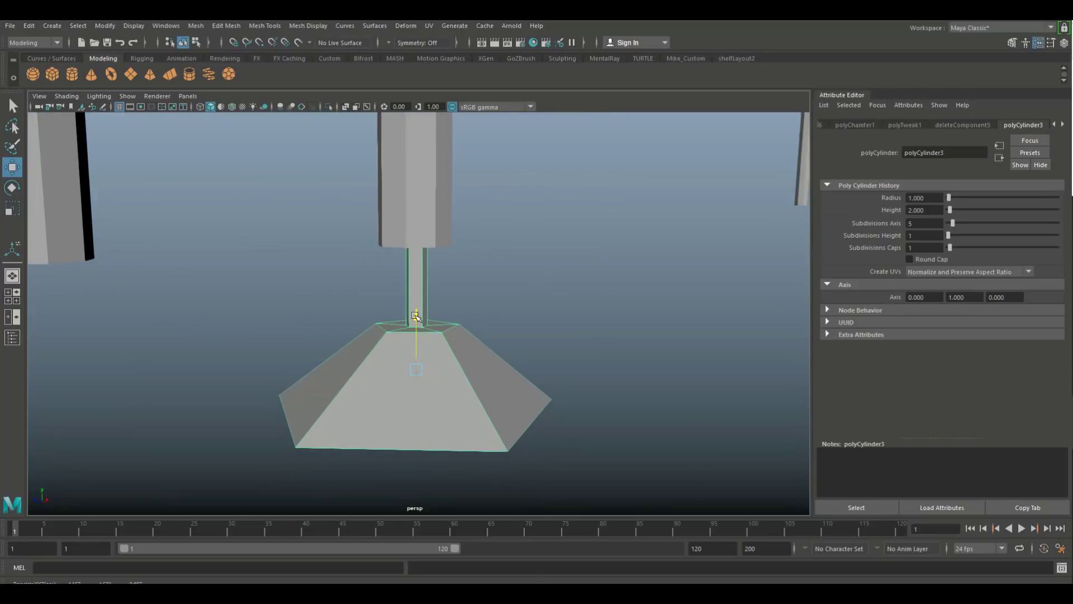
Duplicate the foot and move the copy along X under the matching upright on the scaffold's opposite side
scroll(415, 316, down, 5)
key(space)
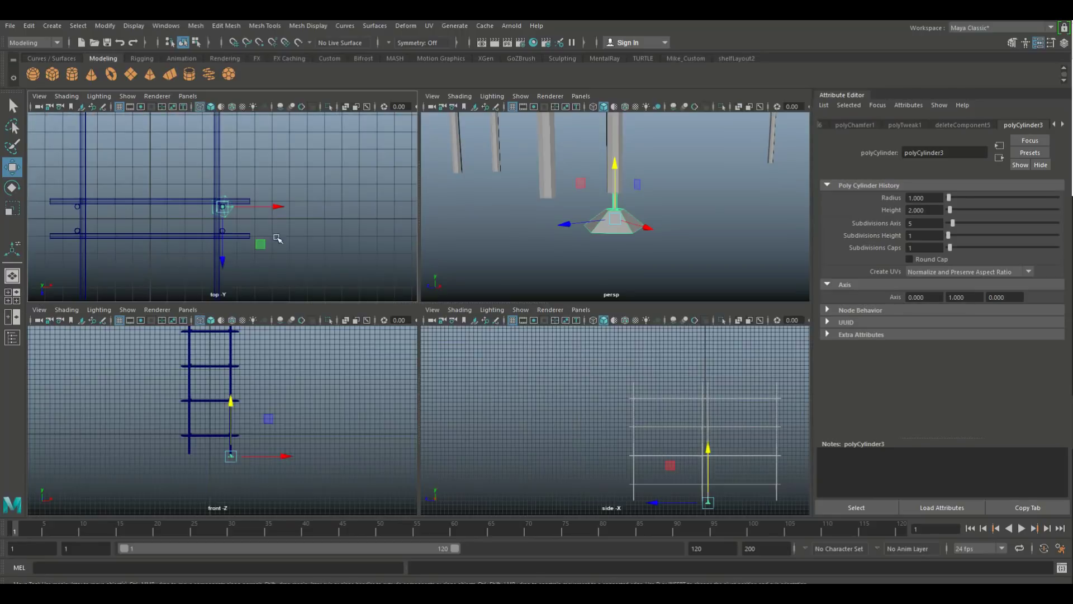
key(space)
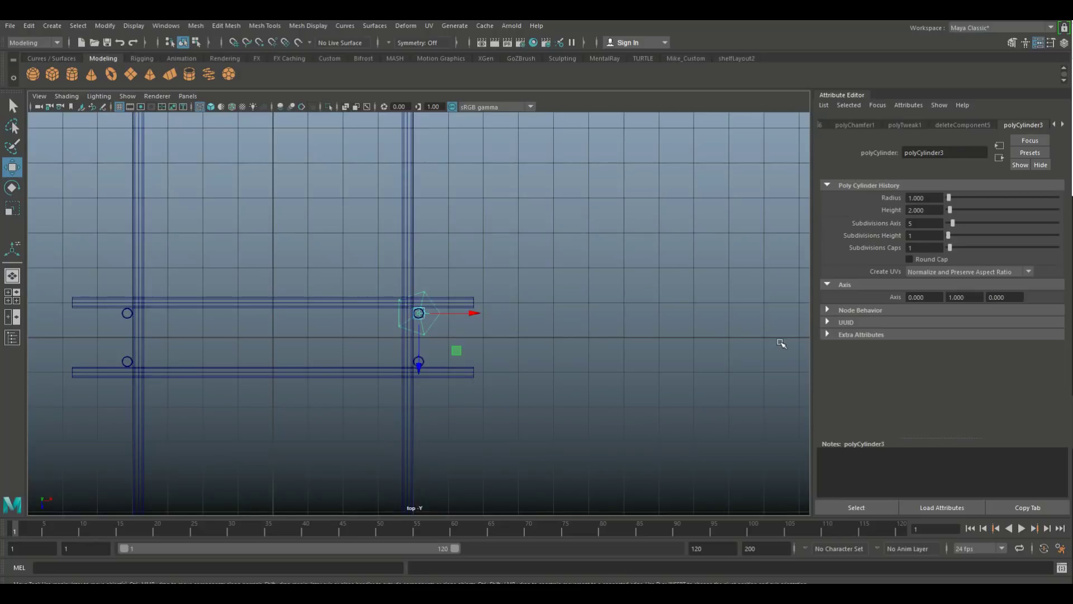
key(ctrl+d)
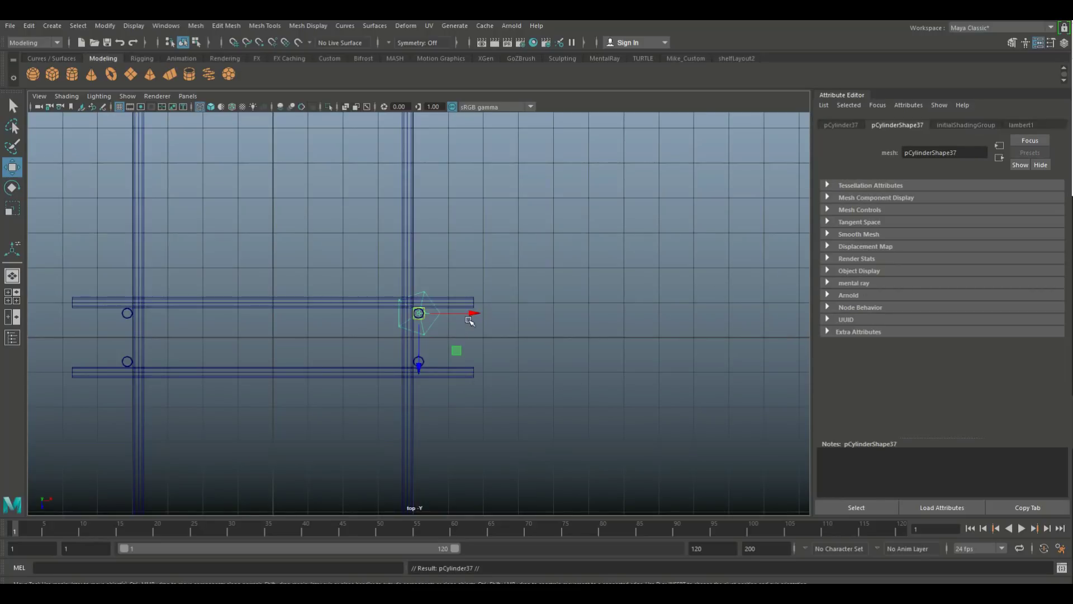
drag(471, 314, 180, 358)
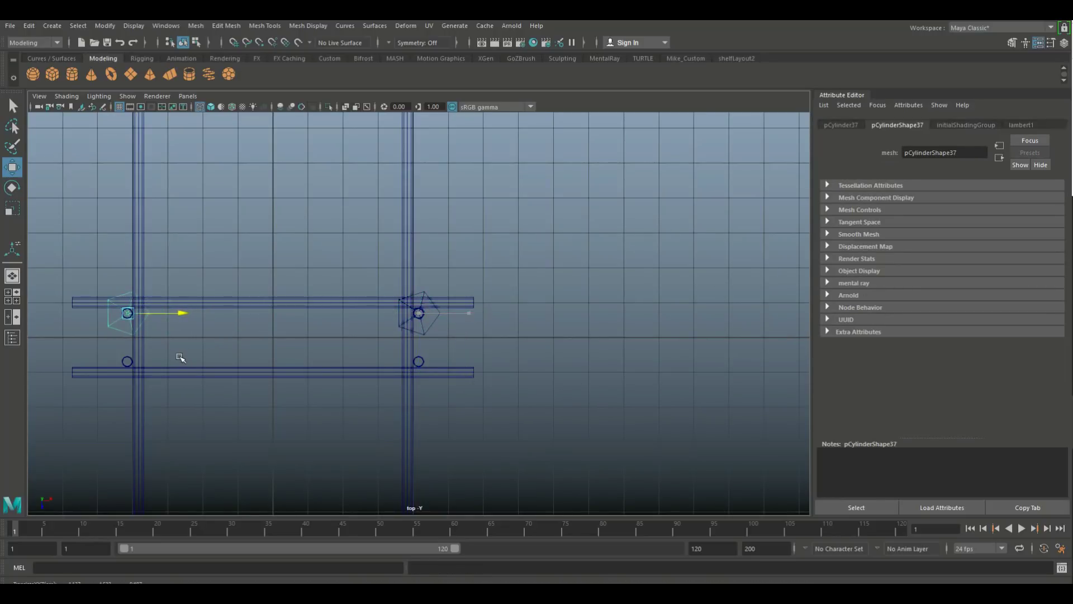
Select both feet, duplicate them and move the copies along Z under the neighbouring pair of middle uprights
key(v)
click(428, 333)
key(ctrl+d)
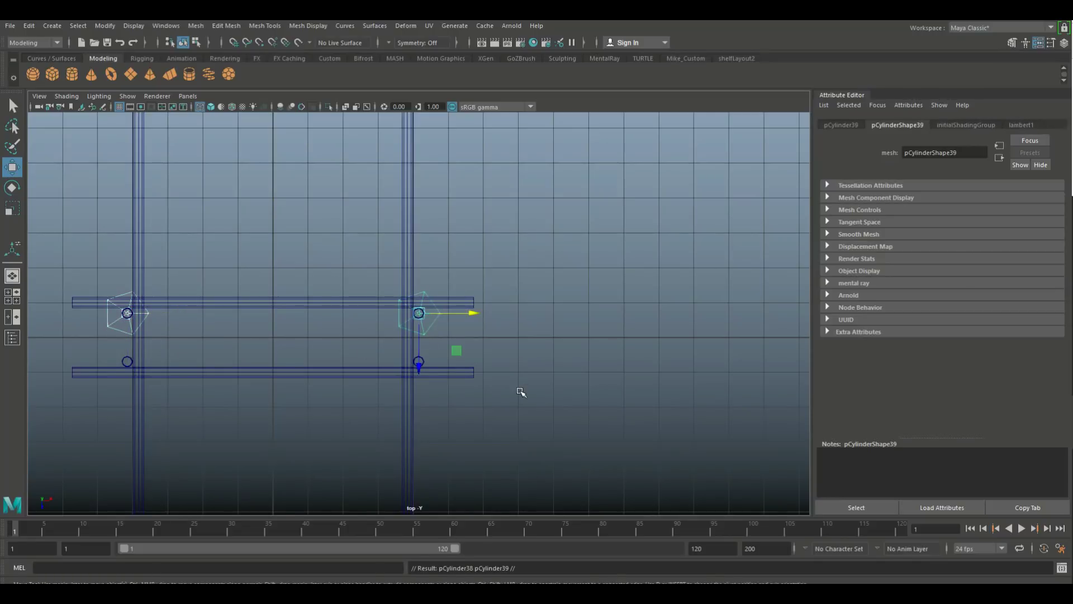
drag(419, 367, 419, 419)
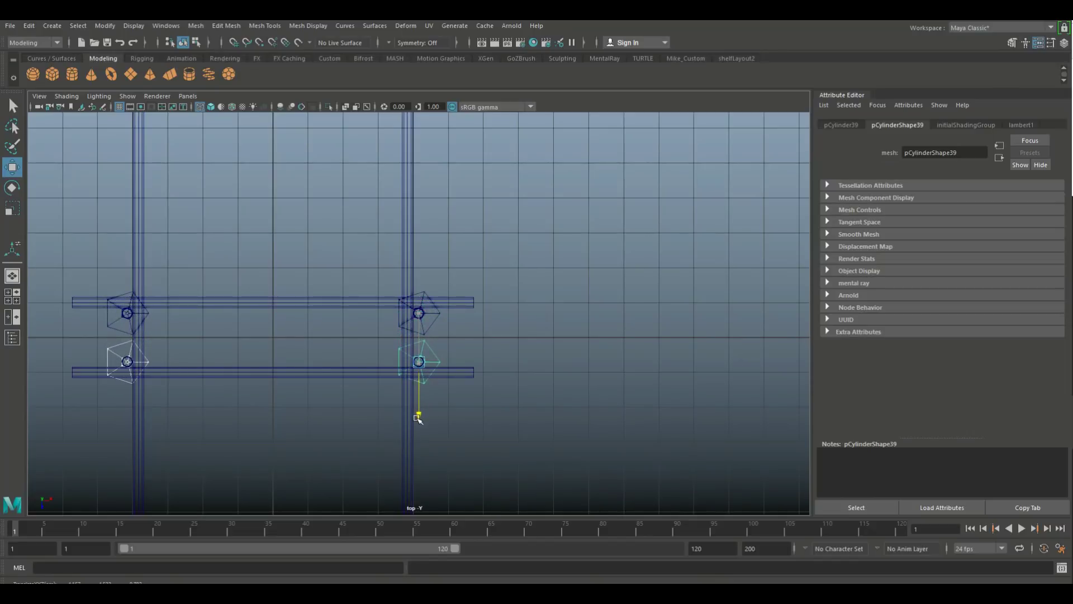
Duplicate the selected pair of feet and move the copies along Z, centred on the uprights at the scaffold's -Z end
scroll(418, 450, down, 10)
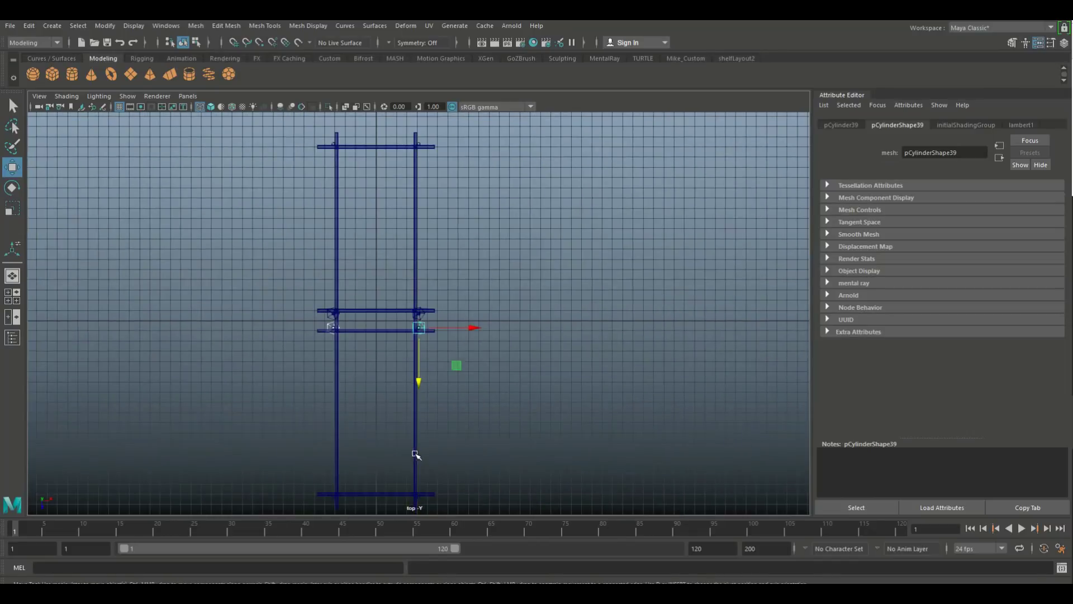
key(ctrl+d)
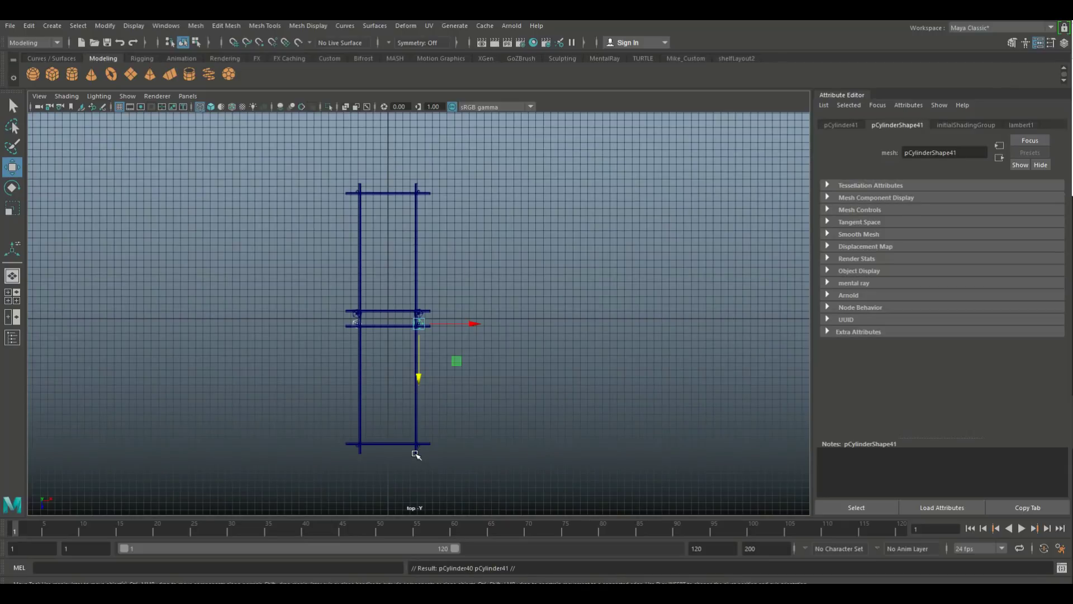
middle_drag(418, 379, 420, 250)
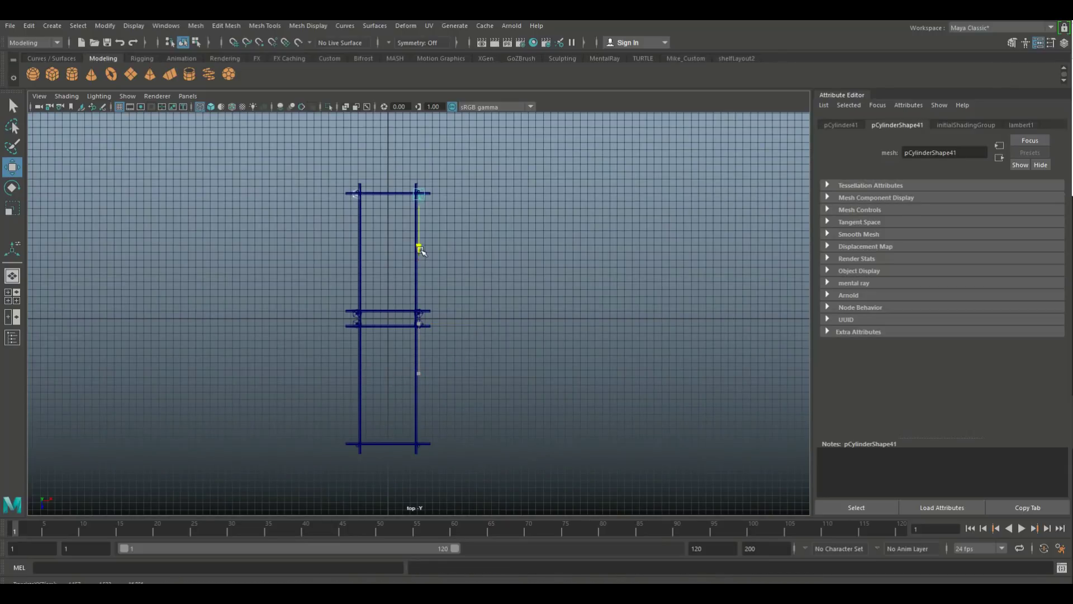
key(f)
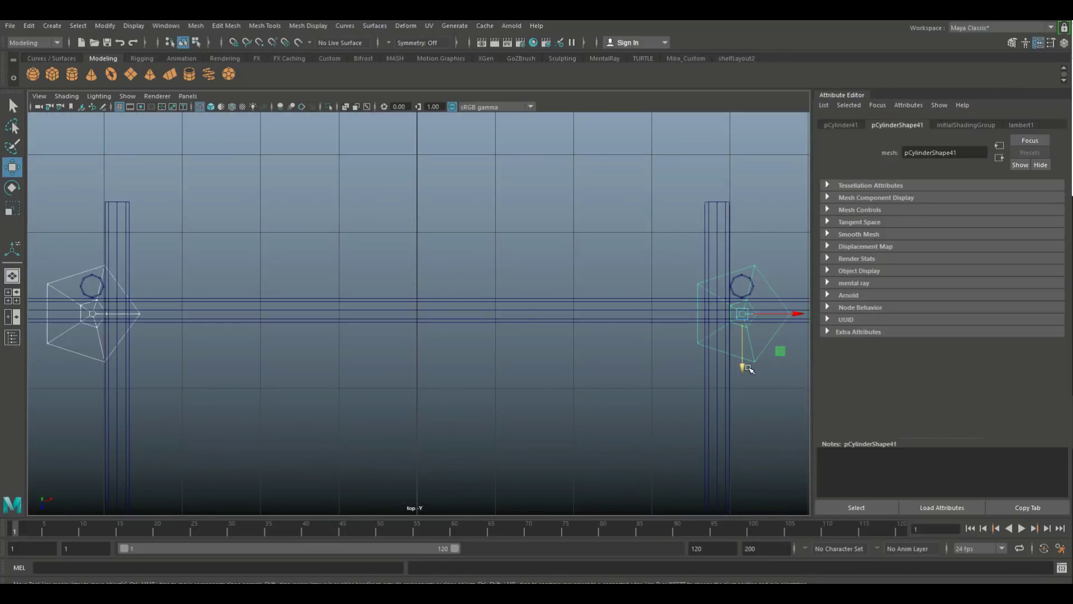
drag(742, 366, 742, 338)
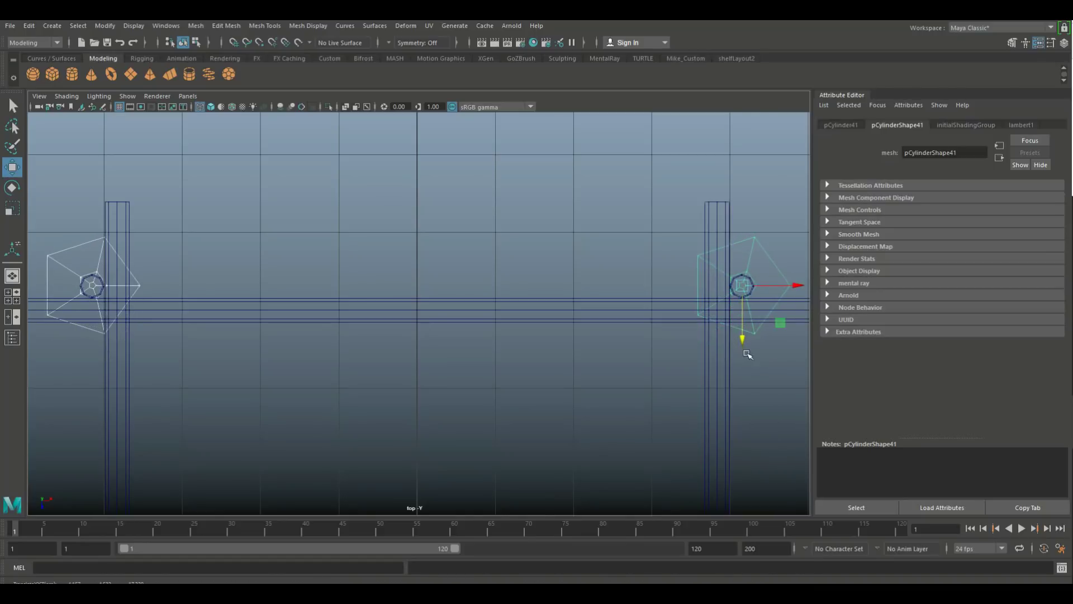
Duplicate the pair of feet again, centre the copies on the uprights at the +Z end, and deselect them in the perspective view
scroll(742, 336, down, 6)
alt+middle_drag(536, 507, 568, 304)
key(ctrl+d)
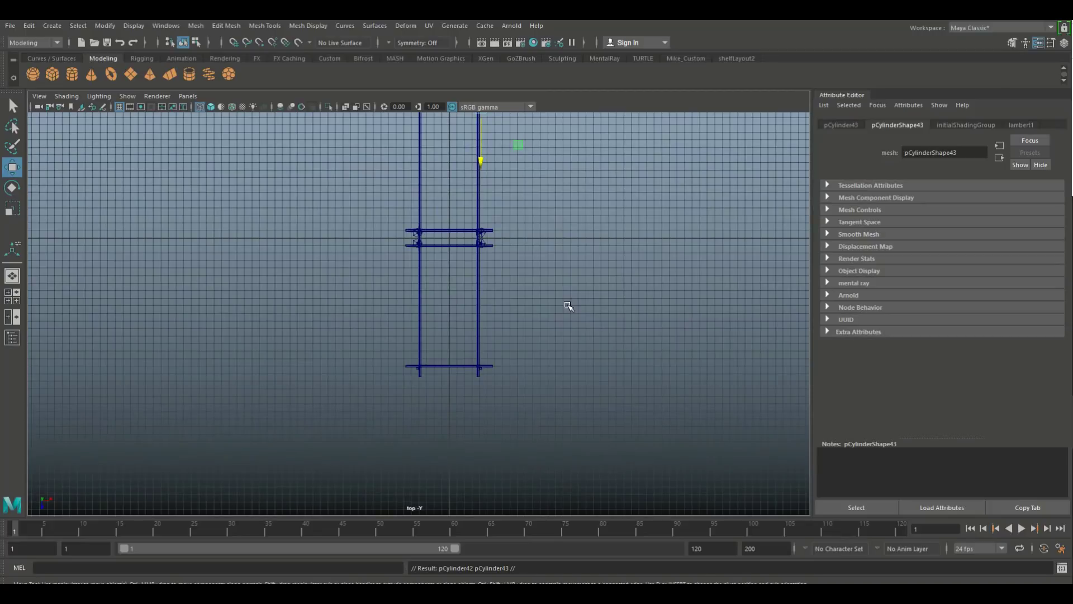
click(480, 367)
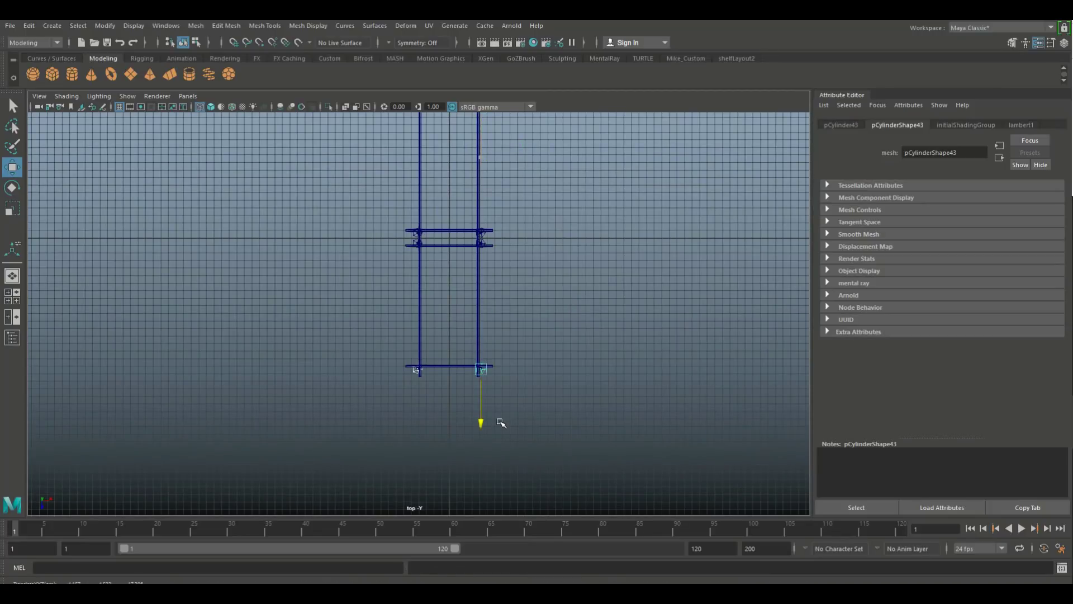
key(f)
drag(740, 369, 742, 359)
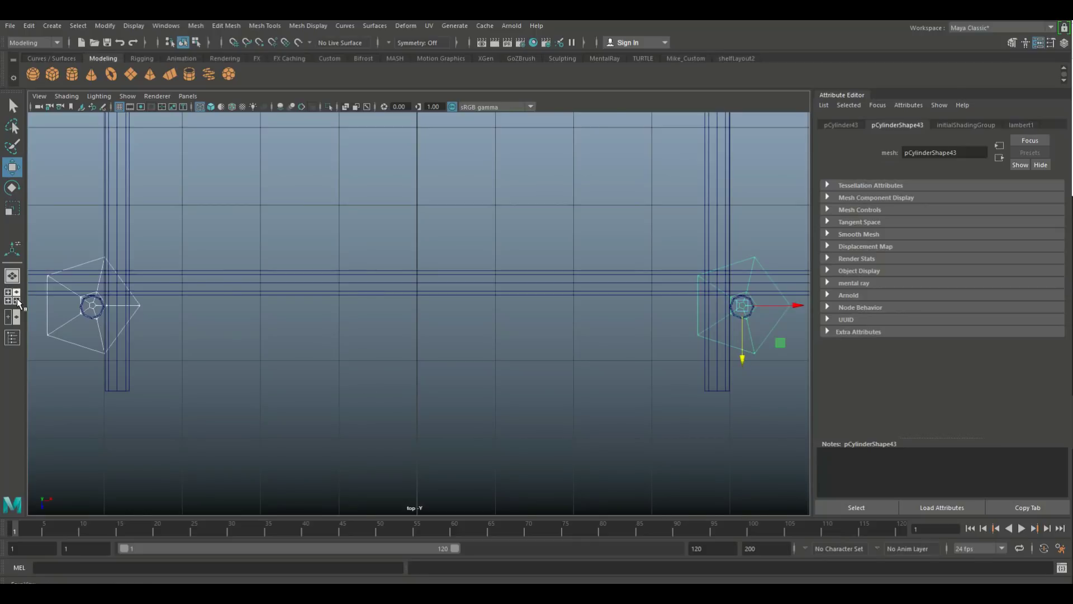
key(space)
key(space)
scroll(582, 384, down, 5)
click(582, 384)
scroll(584, 383, down, 6)
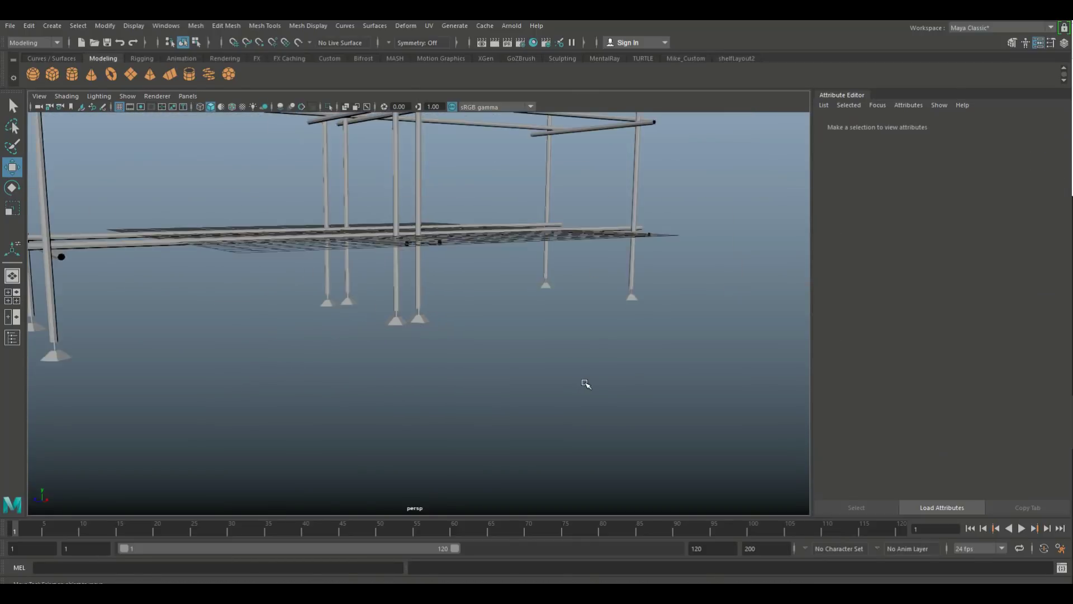
Duplicate the lowest short cross pipe at the scaffold's end and rotate the copy about Y until it runs parallel to the long rails
scroll(583, 403, up, 1)
alt+drag(581, 402, 574, 446)
click(307, 385)
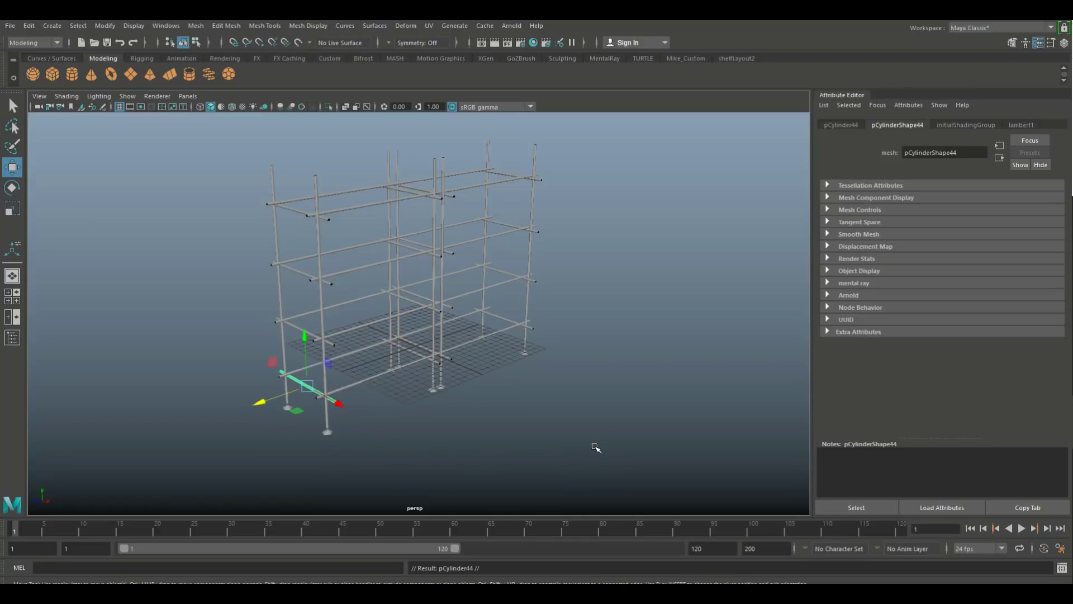
key(e)
middle_drag(449, 407, 388, 435)
key(w)
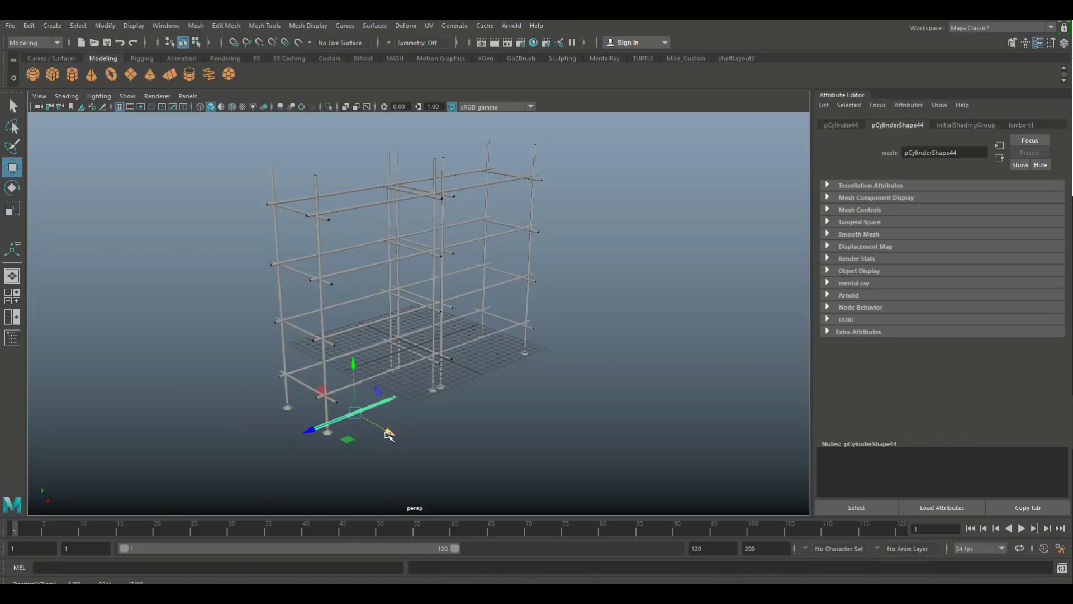
Raise the copied pipe to the level of the top rails and move it along X against the outer side of the uprights
drag(355, 369, 349, 169)
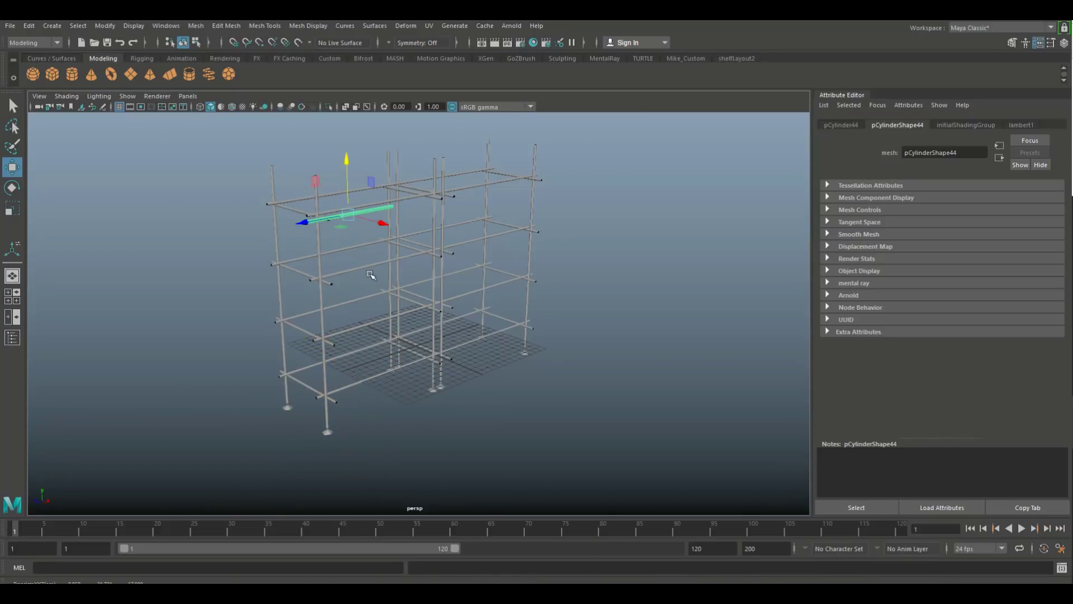
scroll(369, 273, up, 3)
alt+drag(321, 257, 517, 441)
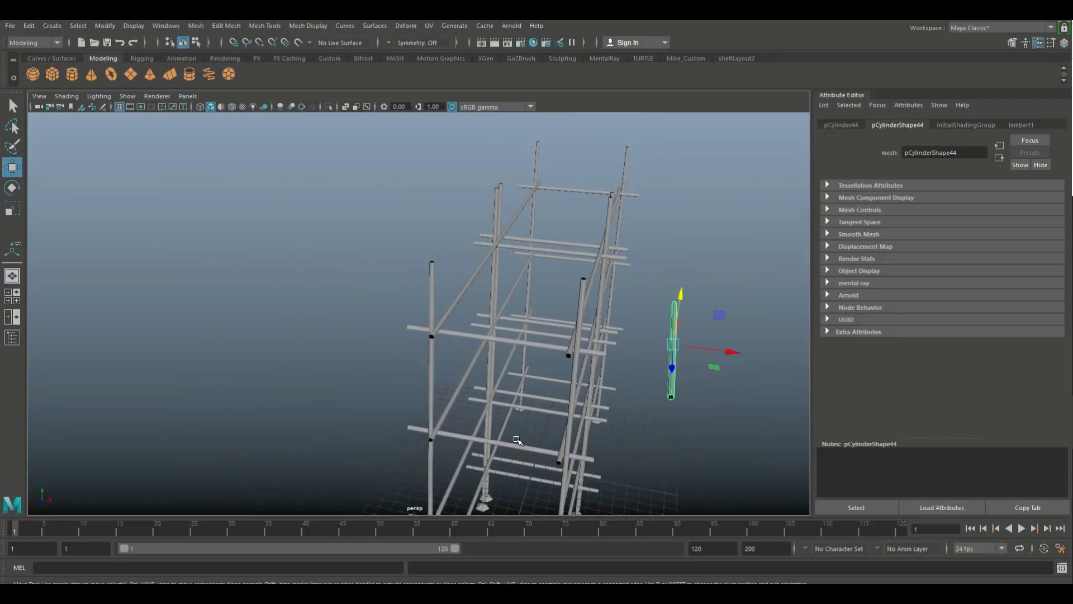
drag(727, 354, 642, 358)
scroll(650, 377, up, 4)
alt+middle_drag(655, 380, 550, 387)
alt+drag(590, 417, 522, 403)
alt+middle_drag(522, 402, 573, 445)
In the side view, line the pipe up with the top rail and start it at the +Z end upright
click(12, 296)
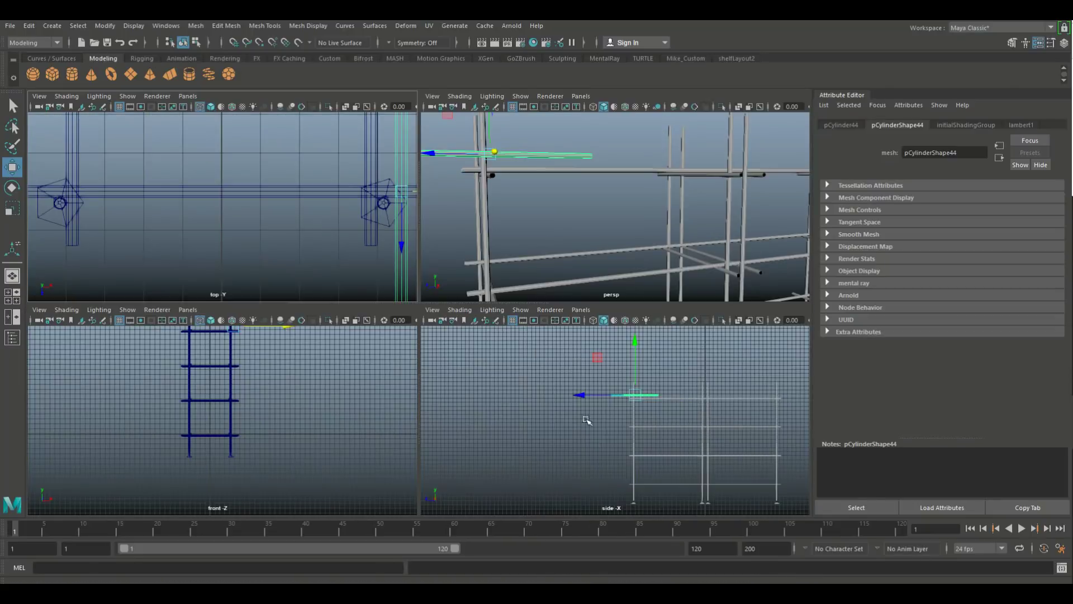
key(space)
scroll(376, 385, up, 5)
alt+middle_drag(414, 366, 311, 446)
scroll(311, 445, up, 1)
scroll(369, 428, up, 9)
drag(401, 150, 422, 190)
drag(348, 244, 595, 267)
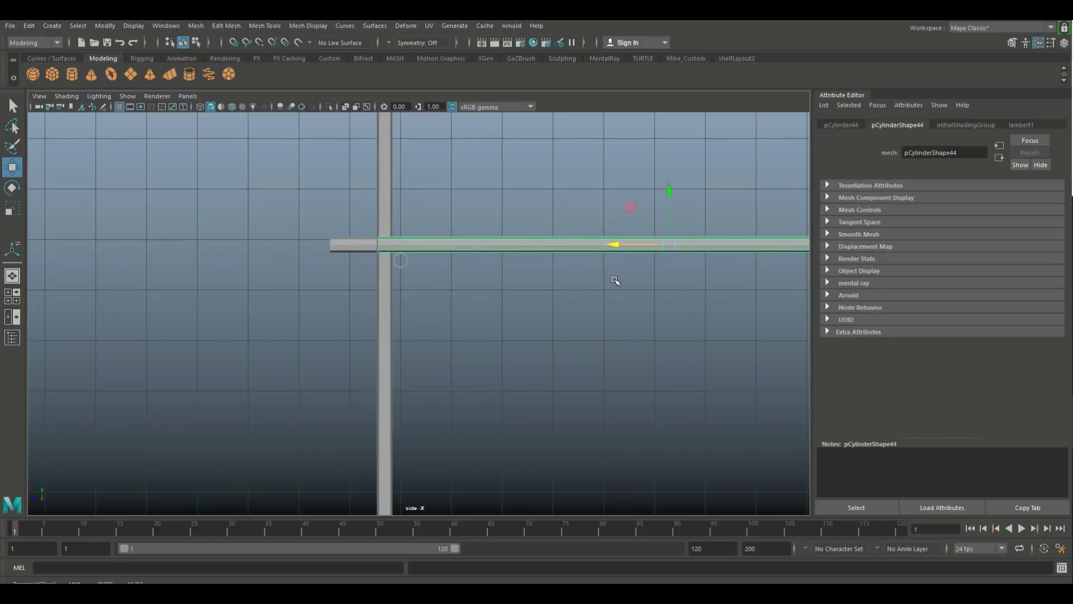
Move the pipe's pivot to its end at the +Z upright and rotate the pipe into a downward diagonal
drag(613, 289, 344, 274)
key(d)
scroll(536, 319, down, 3)
key(e)
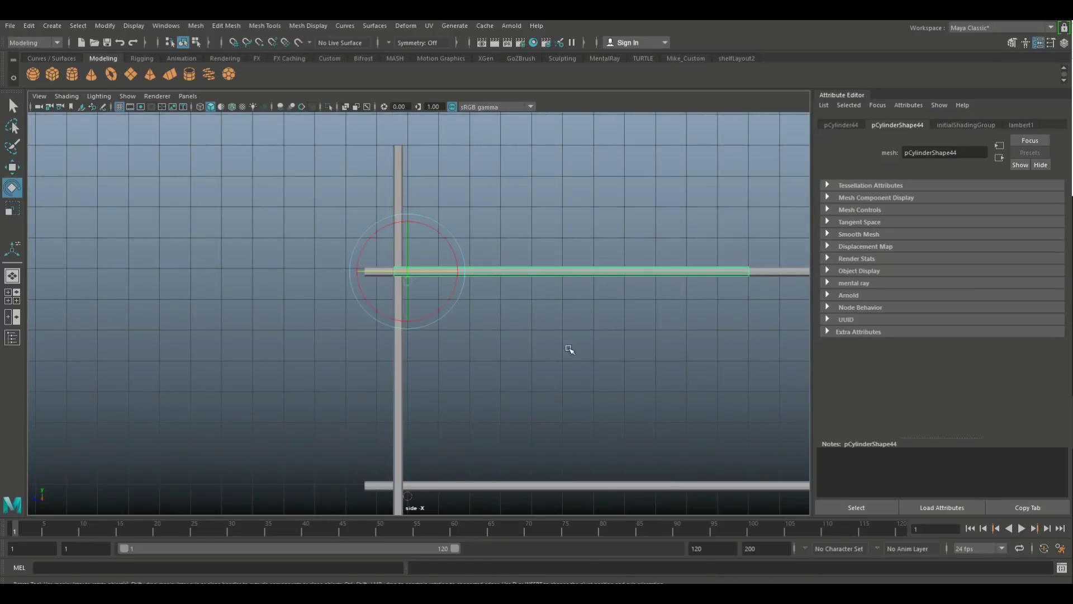
drag(463, 255, 494, 314)
Select the vertices at the diagonal pipe's lower end and set the Move tool's axis orientation to follow the pipe's own axes
scroll(500, 352, down, 1)
alt+middle_drag(510, 374, 313, 217)
right_drag(445, 265, 406, 260)
scroll(479, 344, down, 1)
scroll(481, 364, down, 4)
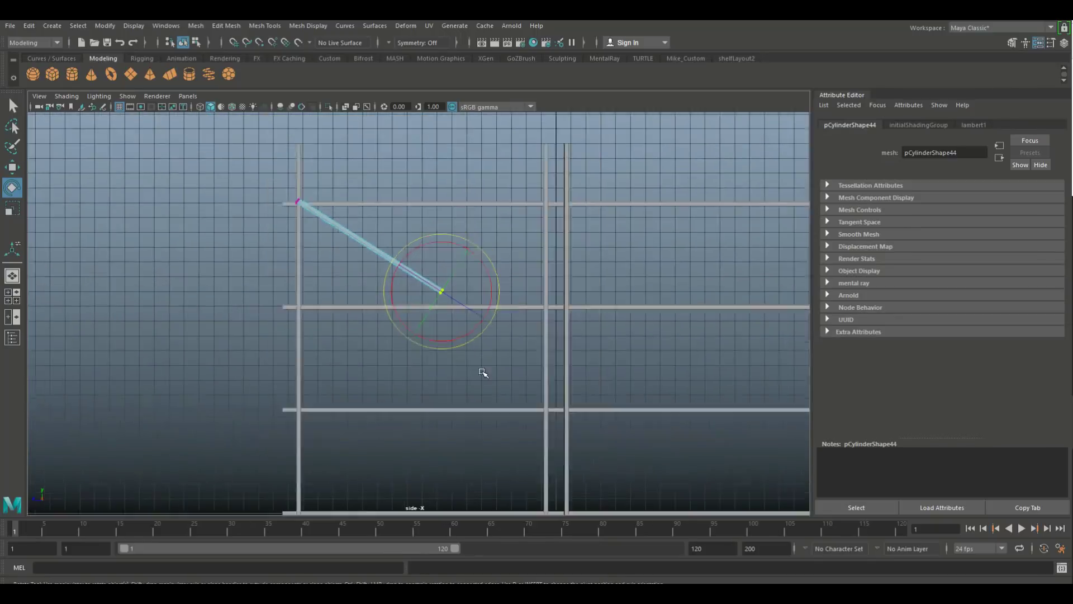
key(w)
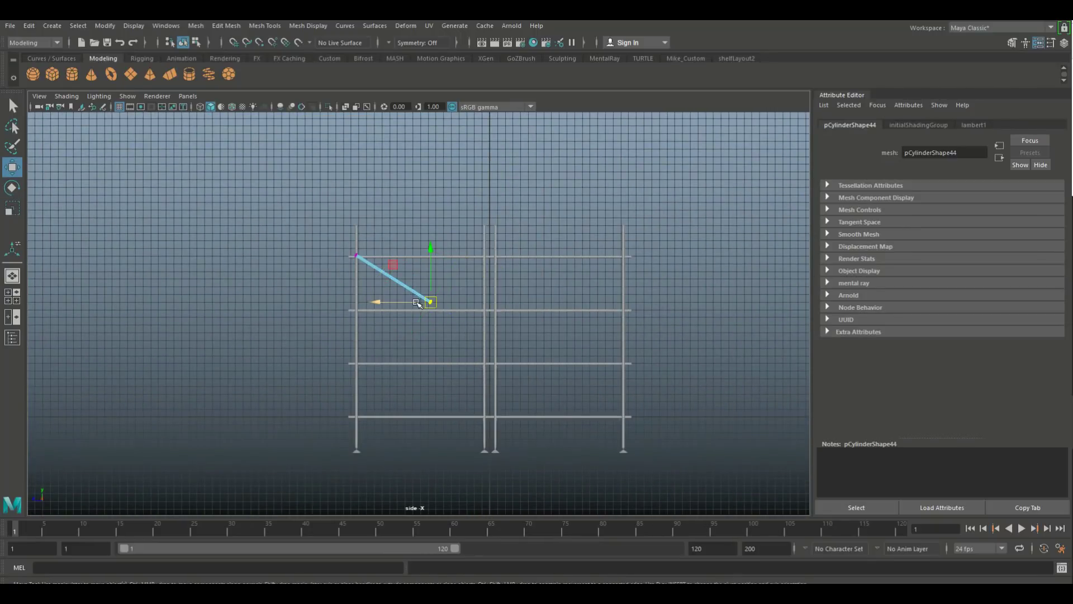
double_click(12, 172)
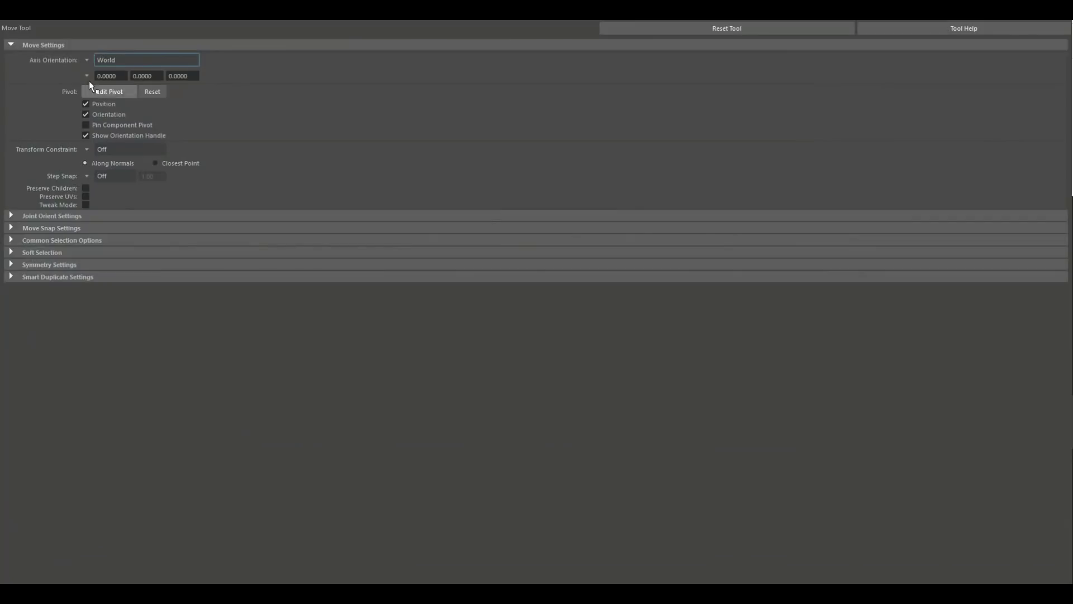
click(93, 61)
click(107, 72)
click(992, 23)
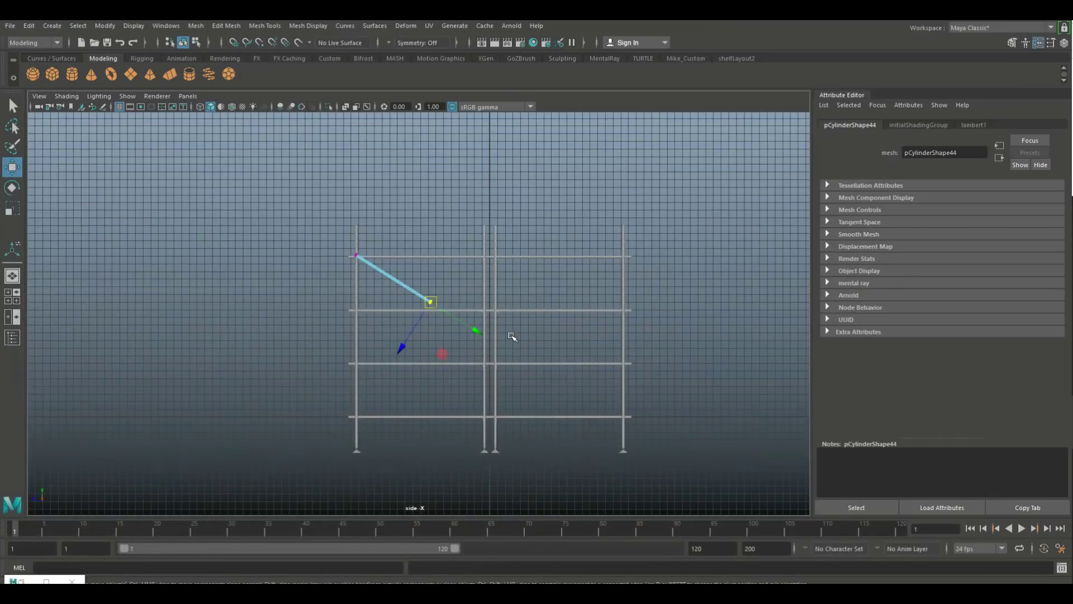
Extend the diagonal pipe's lower end along its own axis to just beyond the -Z end upright near the lowest rail
drag(479, 333, 694, 467)
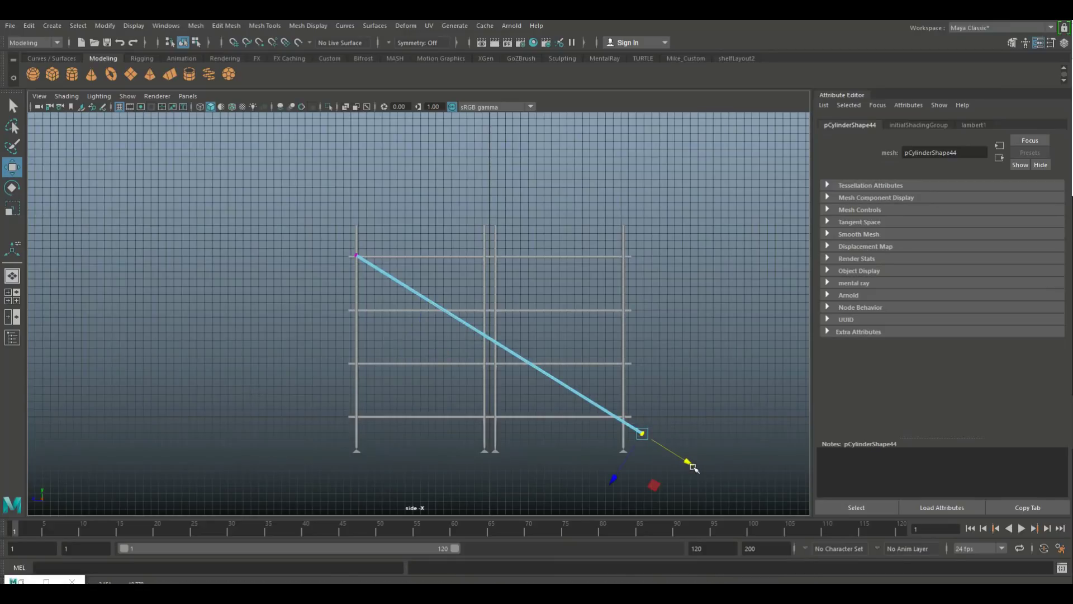
key(f)
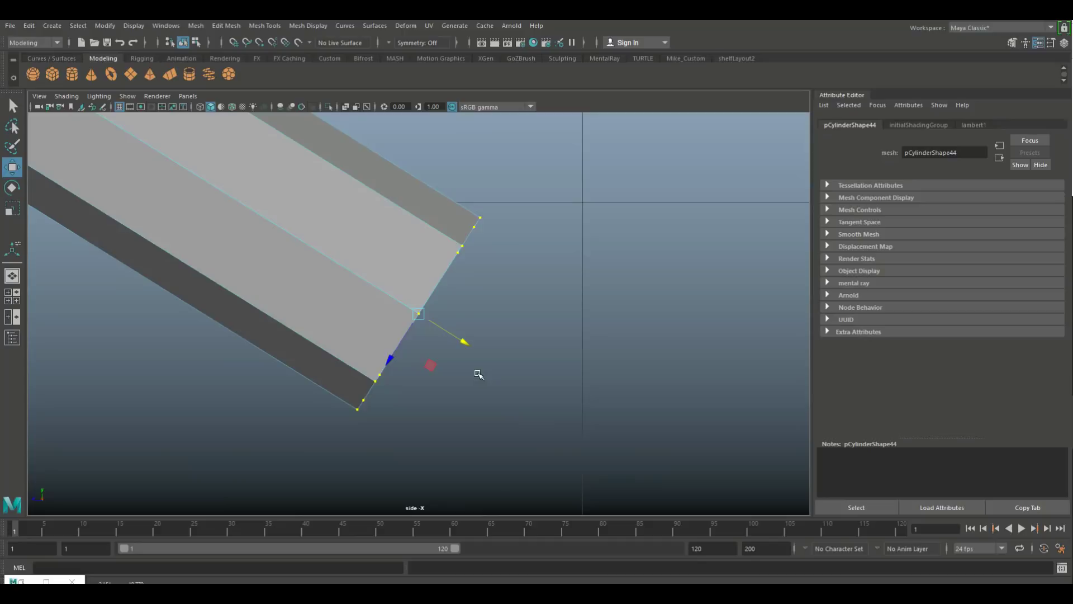
scroll(478, 373, down, 10)
scroll(478, 373, up, 2)
scroll(470, 372, up, 2)
alt+middle_drag(464, 371, 585, 425)
drag(541, 374, 456, 294)
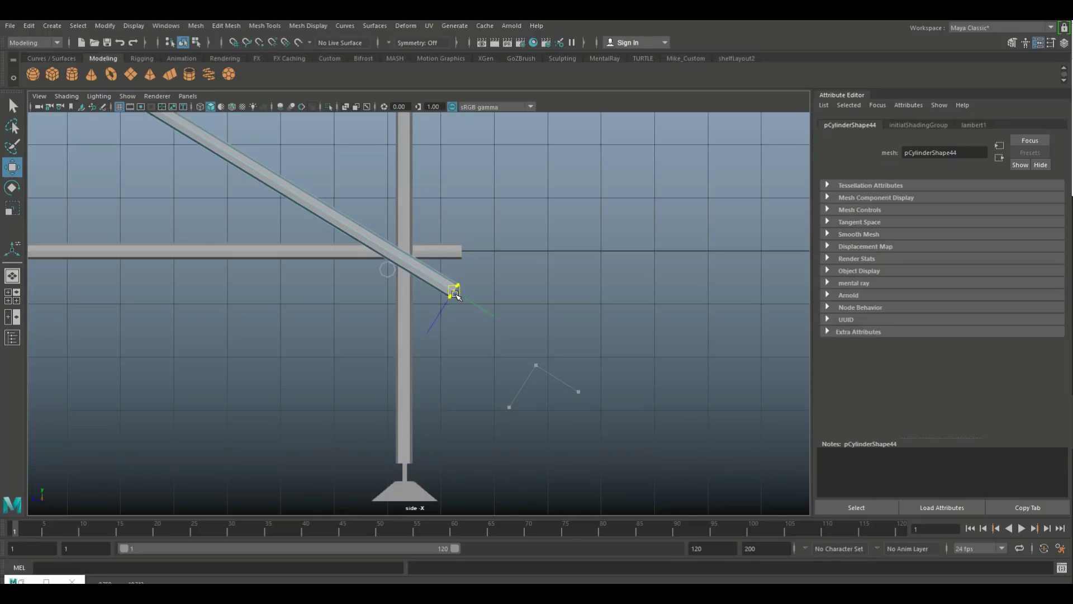
Extend the upper end vertices of the diagonal pipe along its axis past the +Z upright, and return to the perspective view
scroll(341, 324, down, 4)
alt+middle_drag(235, 323, 565, 508)
alt+middle_drag(310, 350, 648, 483)
alt+middle_drag(446, 397, 474, 449)
scroll(464, 427, up, 5)
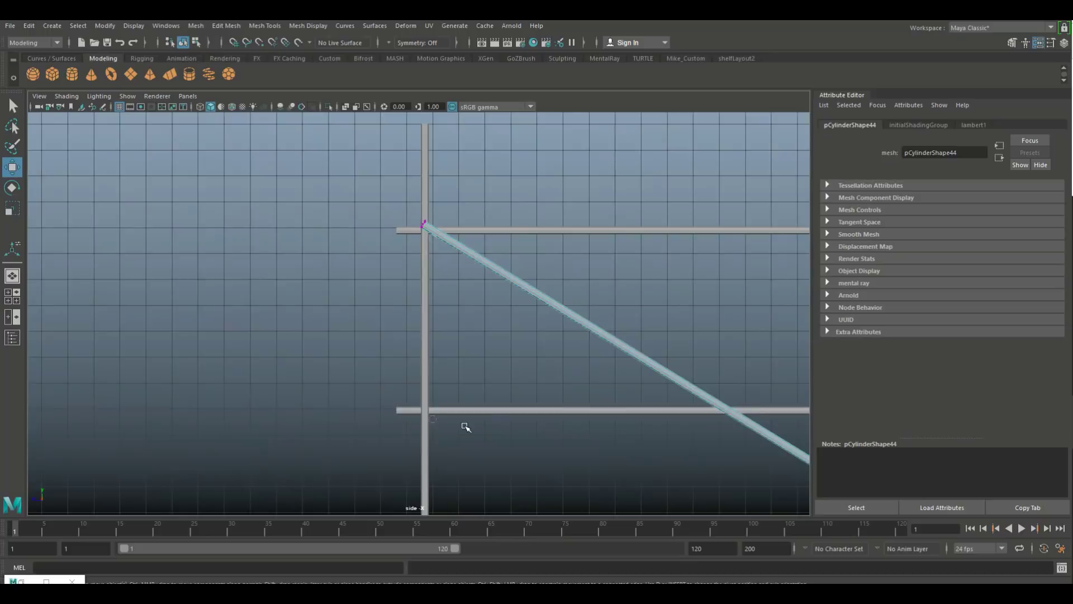
alt+middle_drag(466, 310, 441, 402)
scroll(441, 402, up, 3)
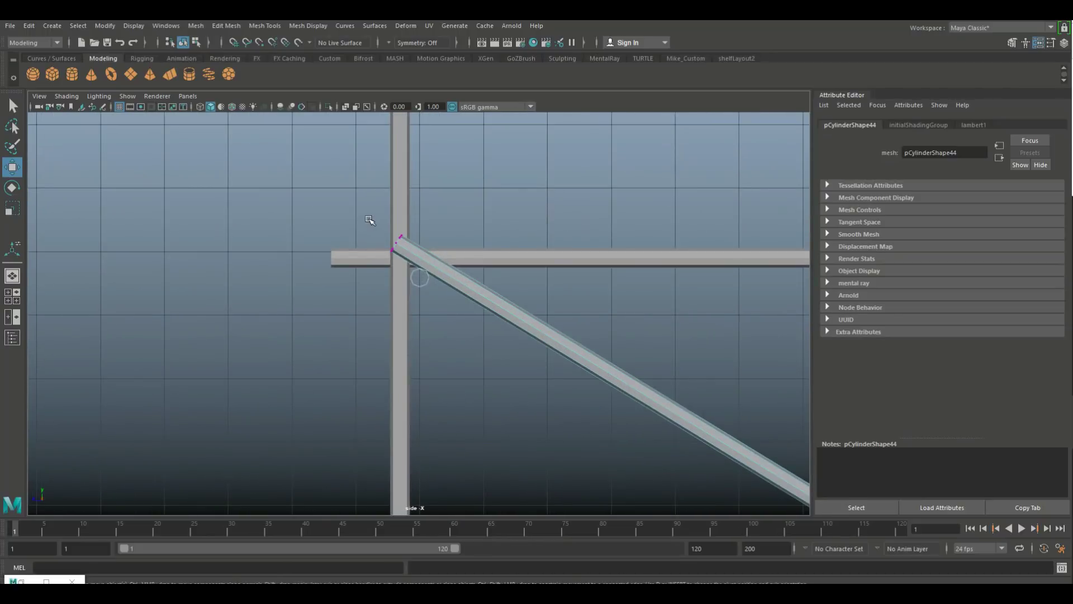
drag(400, 251, 336, 205)
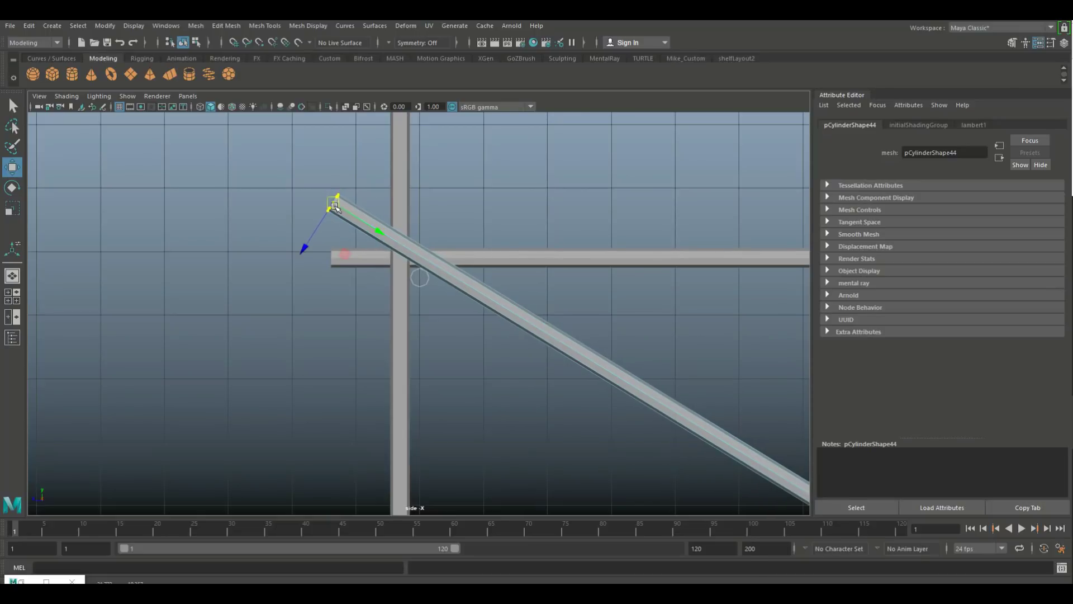
click(12, 295)
key(space)
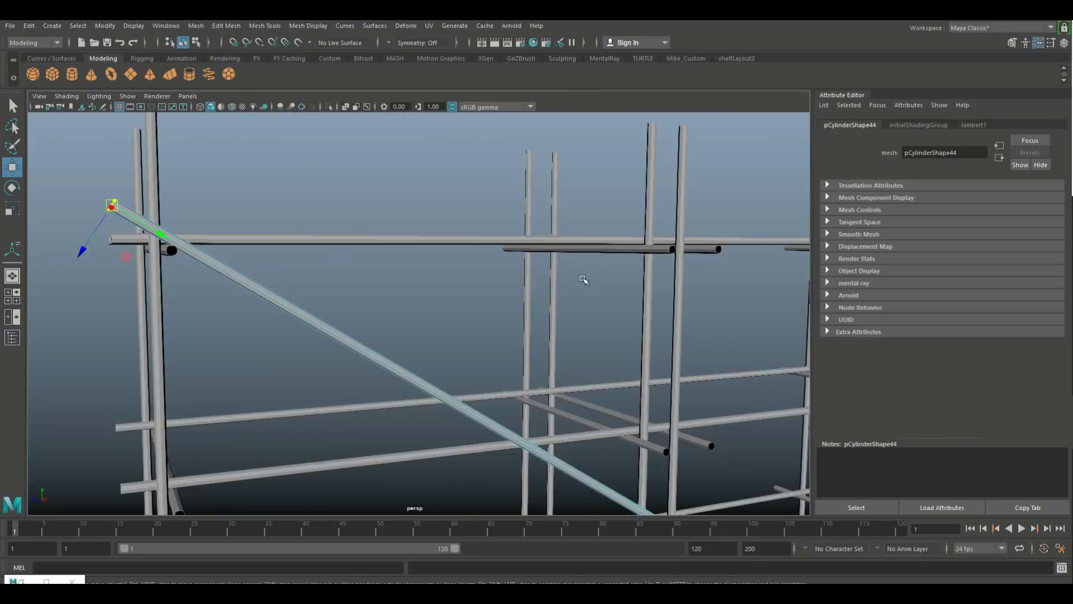
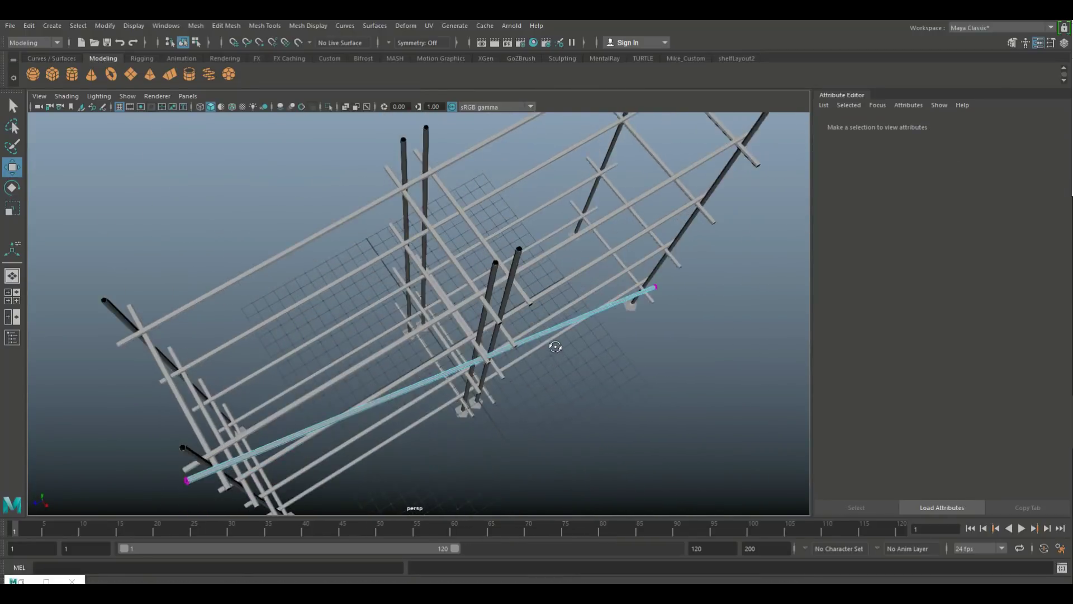
Select the diagonal brace pipe on the scaffold's side and center its pivot
right_drag(519, 375, 597, 250)
scroll(595, 328, down, 3)
alt+drag(595, 328, 606, 352)
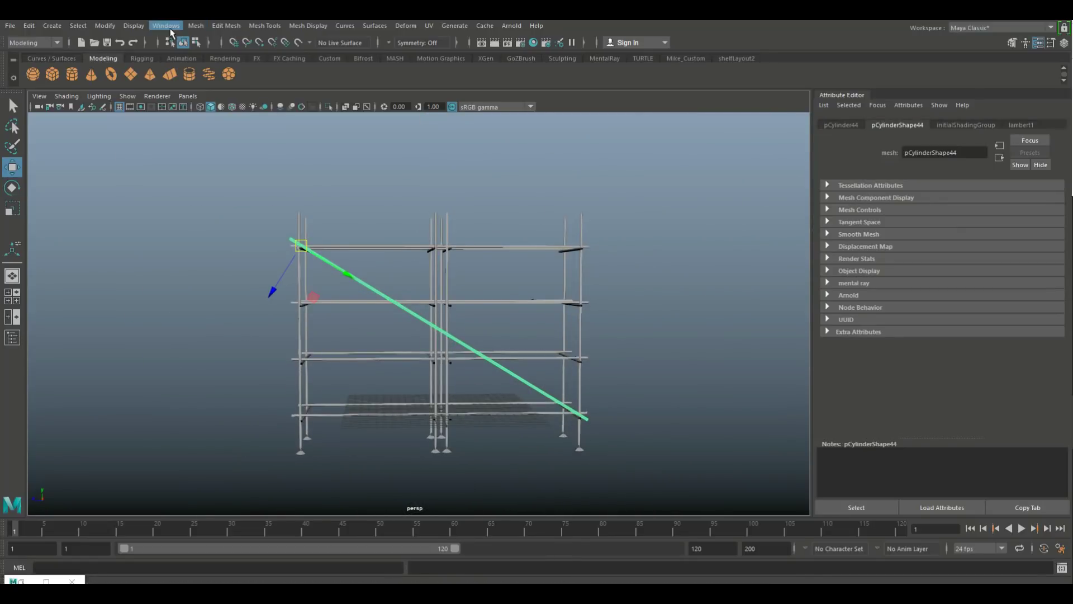
click(106, 27)
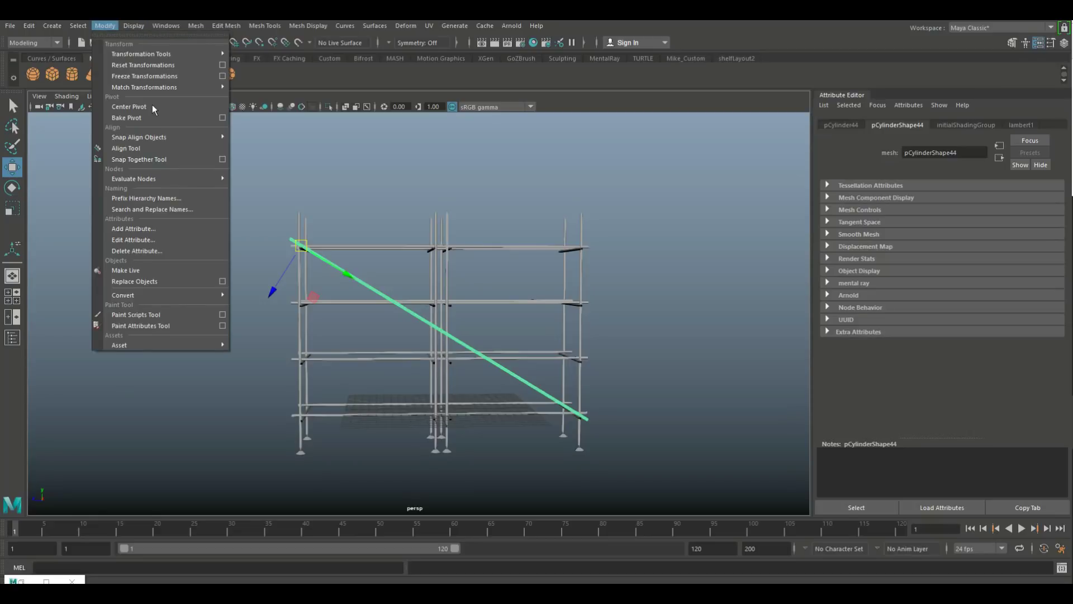
click(152, 106)
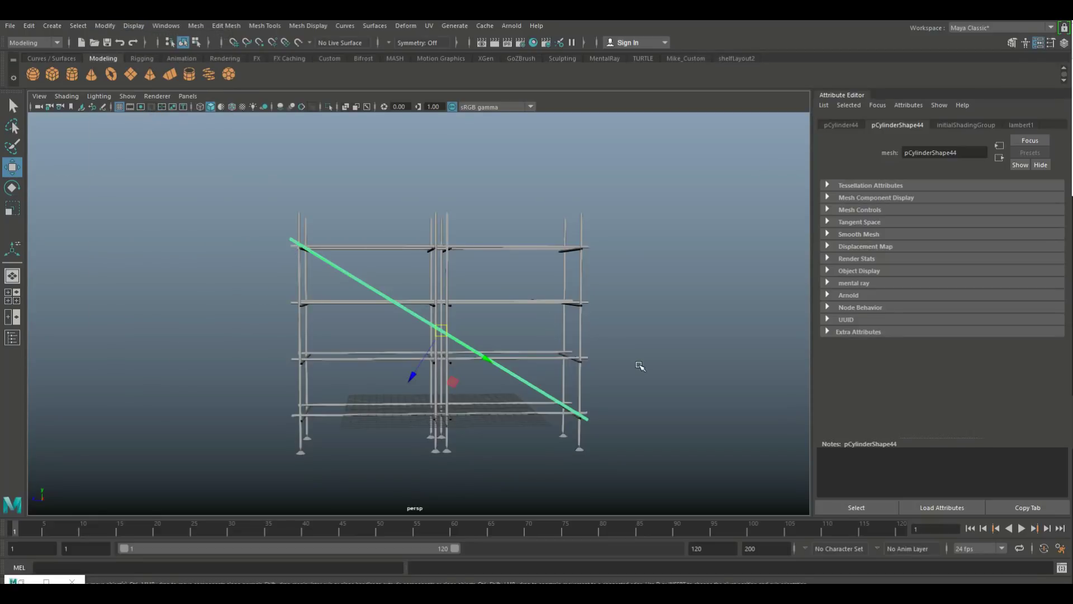
Duplicate the diagonal brace and rotate the copy about its center to slope the opposite way, crossing the original
key(ctrl+d)
key(e)
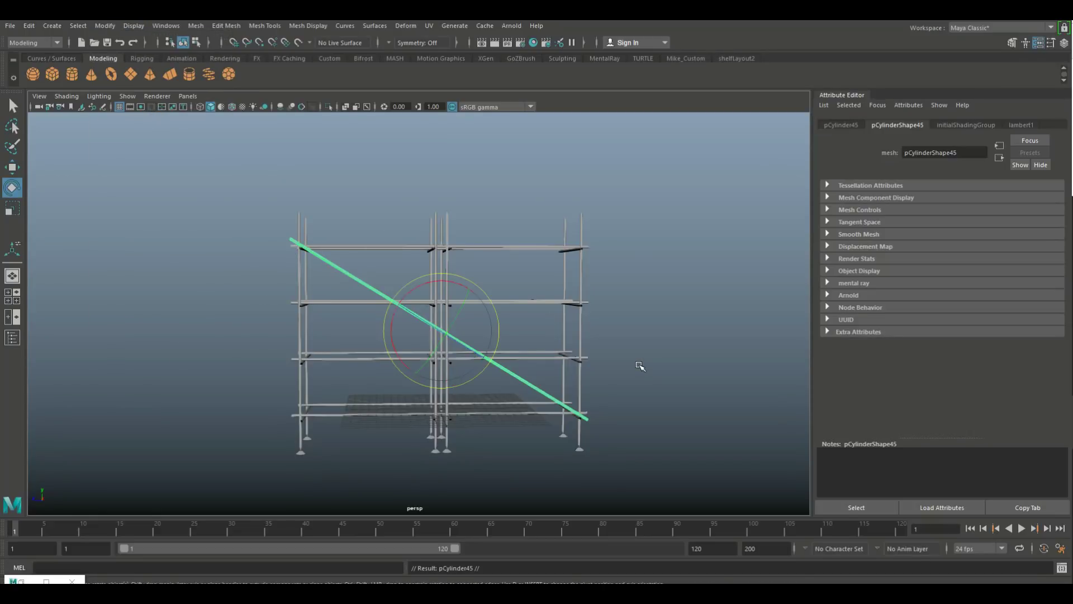
drag(461, 276, 546, 321)
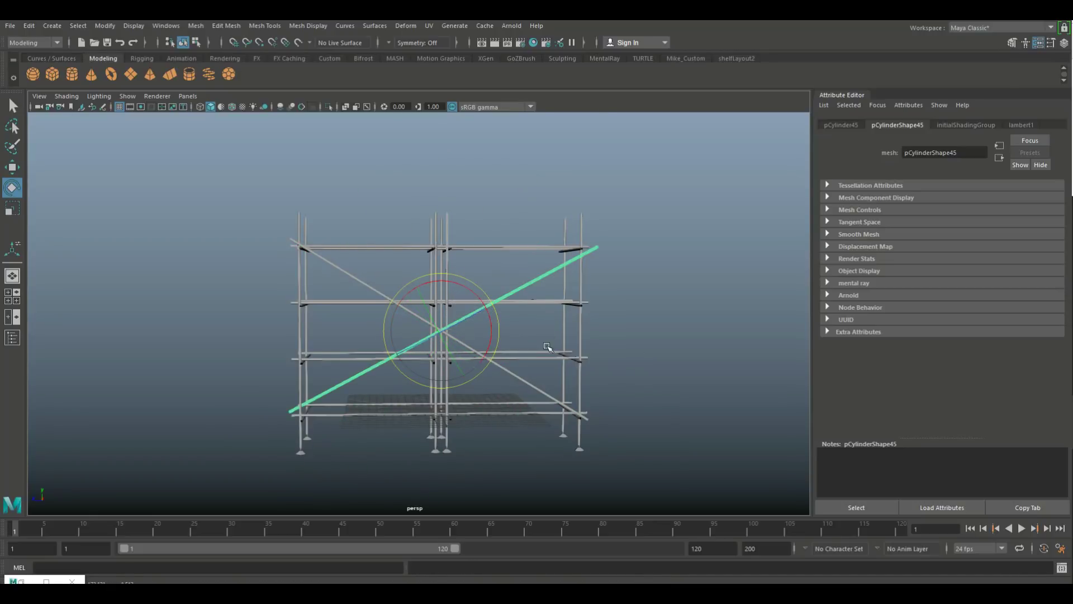
Fine-tune the second brace's rotation in the side view so that its angle mirrors the first brace
scroll(547, 366, up, 3)
alt+drag(529, 393, 435, 323)
click(9, 296)
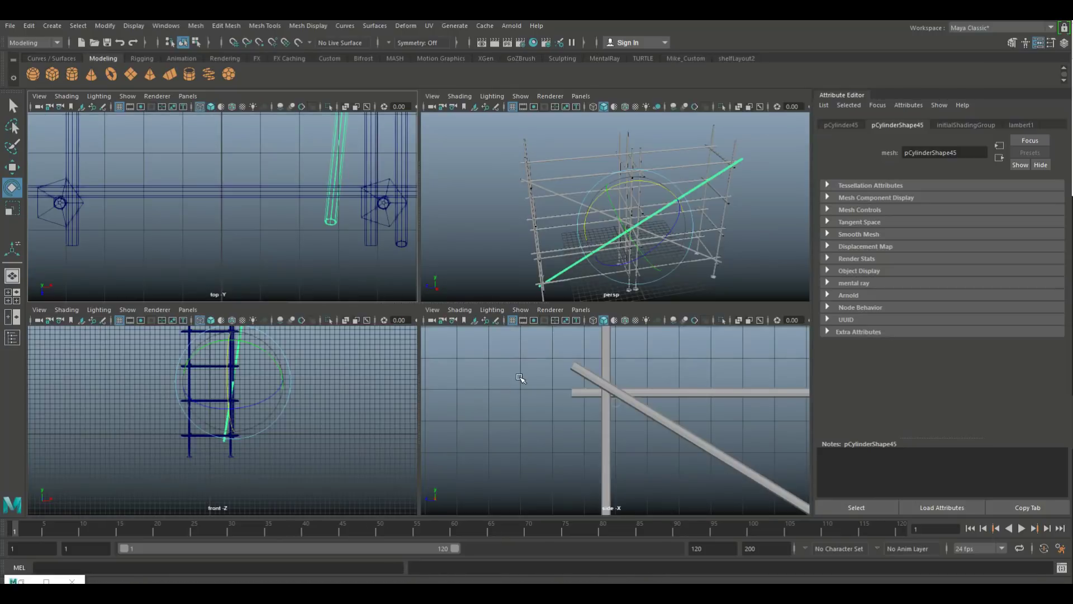
key(space)
scroll(593, 414, down, 4)
alt+middle_drag(701, 444, 264, 343)
scroll(438, 359, down, 2)
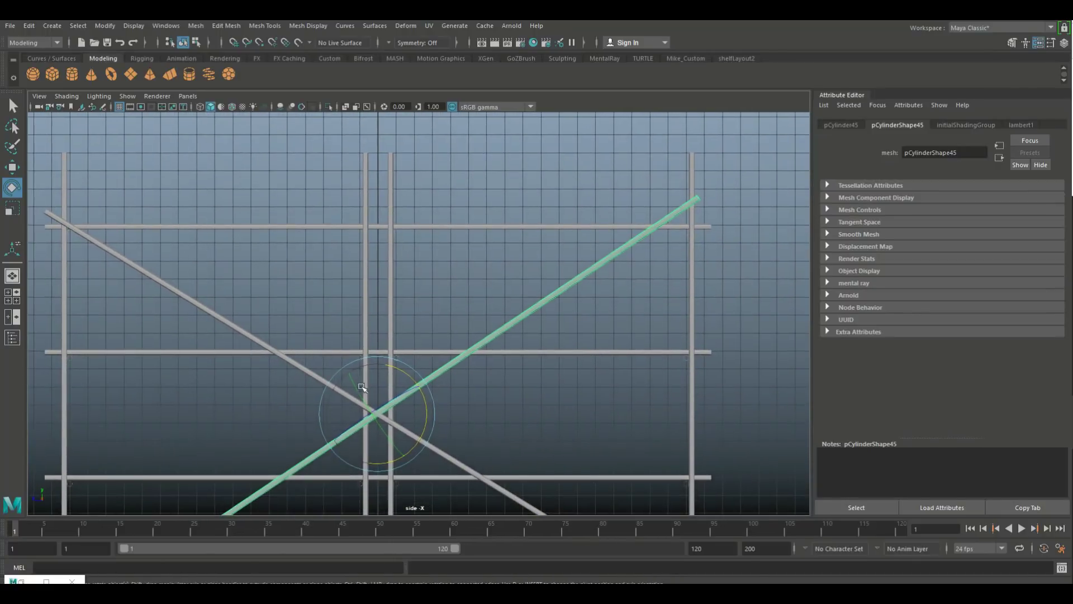
drag(407, 376, 404, 375)
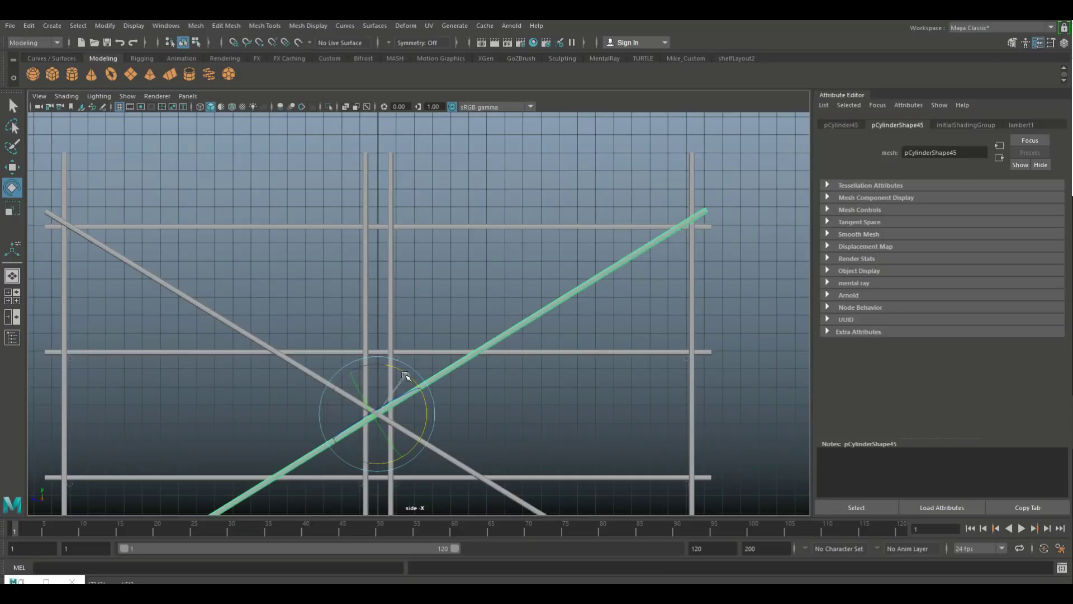
Select the second brace's upper end vertices and extend them slightly along the pipe's own axis beyond the -Z end upright
scroll(525, 390, up, 3)
alt+middle_drag(618, 403, 394, 432)
scroll(567, 395, up, 4)
alt+middle_drag(600, 303, 485, 406)
scroll(546, 390, up, 5)
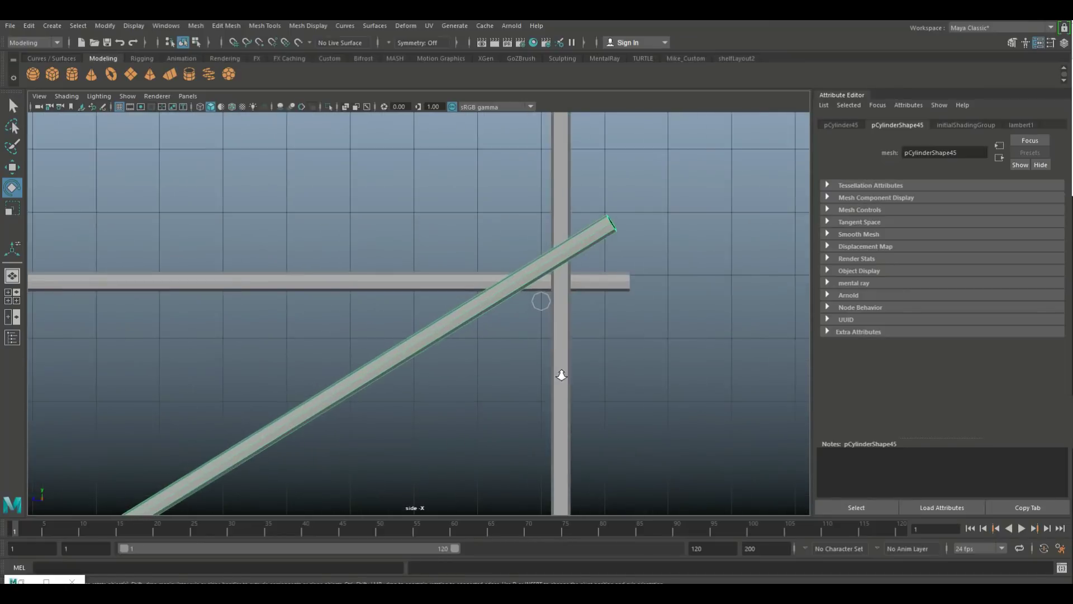
right_drag(684, 191, 642, 193)
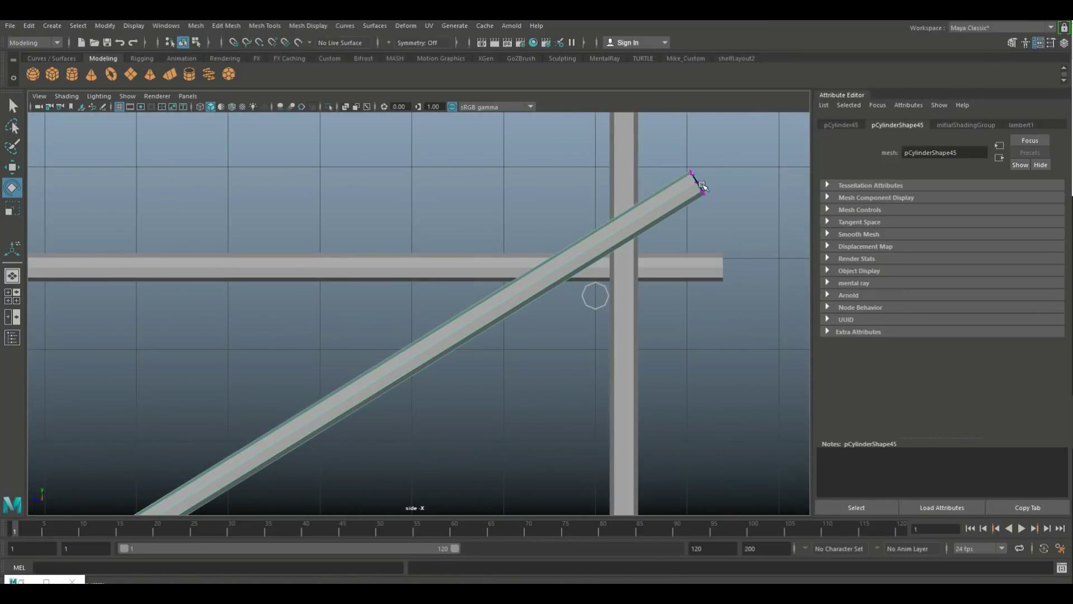
drag(676, 152, 735, 238)
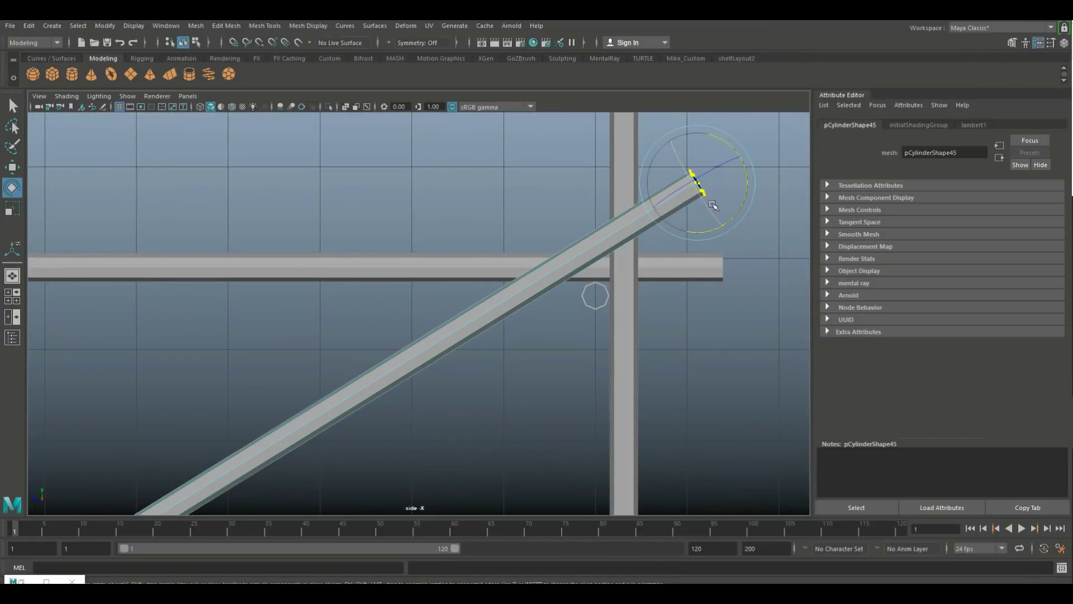
key(w)
drag(697, 183, 712, 196)
Select the second brace's lower end vertices and extend them slightly outward along the pipe's axis past the +Z end upright
alt+right_drag(662, 325, 544, 377)
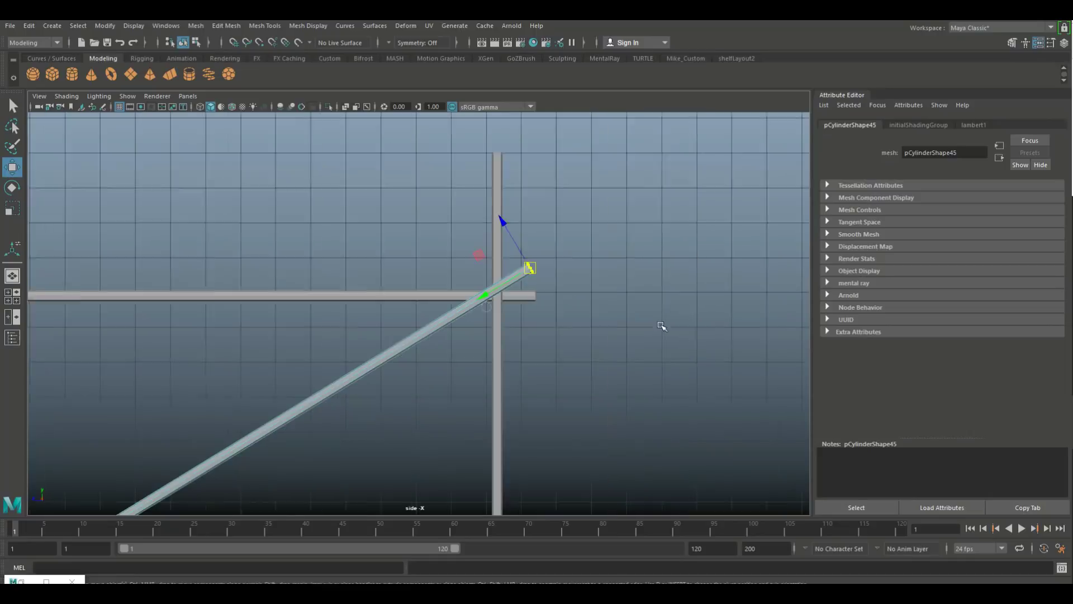
alt+middle_drag(317, 423, 825, 157)
alt+middle_drag(268, 424, 813, 116)
alt+middle_drag(605, 311, 597, 220)
scroll(547, 313, up, 8)
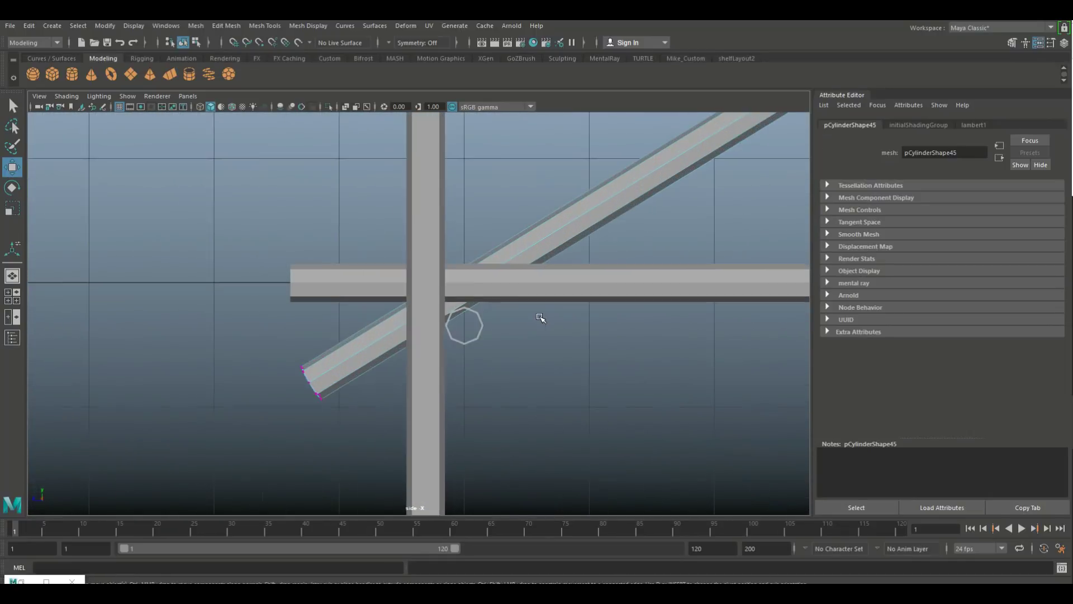
drag(284, 349, 351, 492)
drag(314, 388, 311, 383)
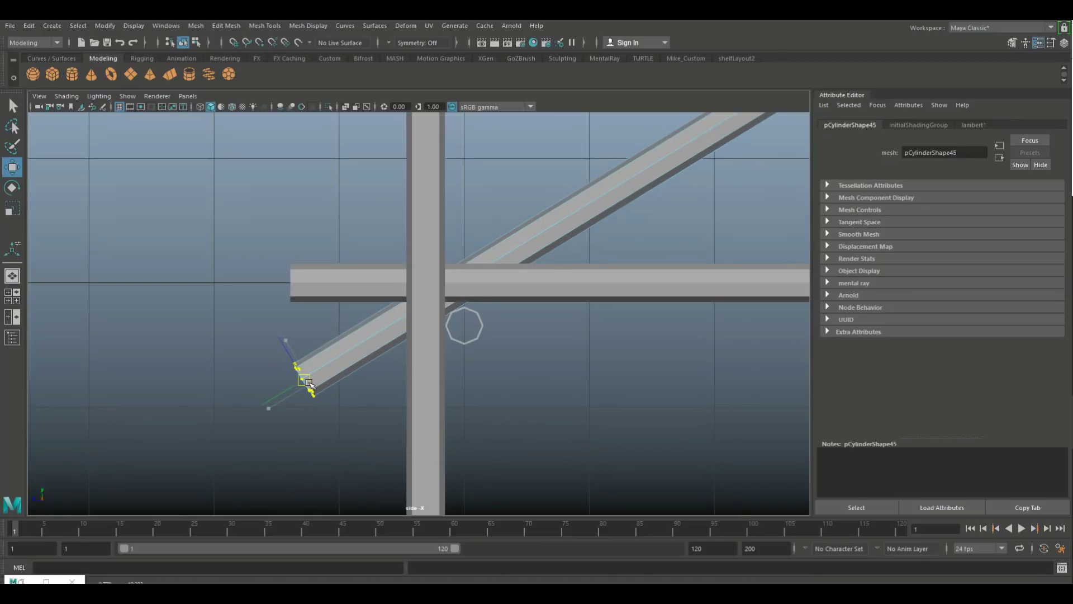
Return to the perspective view, deselect everything and inspect the crossed braces on the scaffold
click(14, 296)
key(space)
click(720, 354)
scroll(719, 356, down, 5)
mouse_move(661, 407)
alt+mouse_down()
mouse_move(688, 396)
mouse_move(691, 413)
mouse_move(661, 407)
alt+mouse_up()
right_drag(484, 245, 525, 228)
click(636, 290)
scroll(613, 345, up, 4)
alt+drag(614, 346, 583, 371)
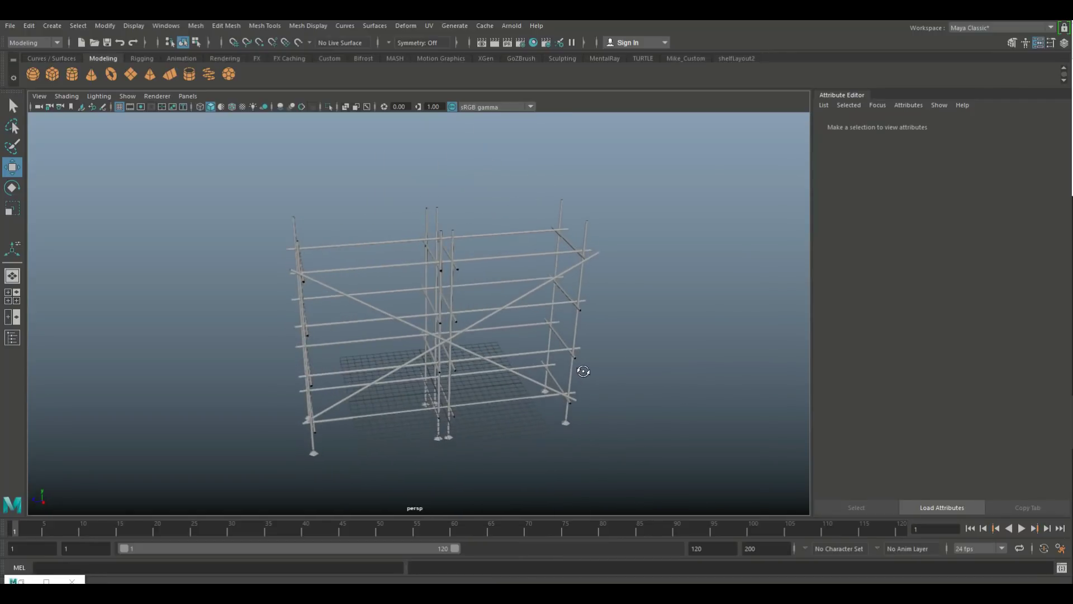
Turn on the Poly Count heads-up display and check the scaffold's polygon statistics
click(134, 27)
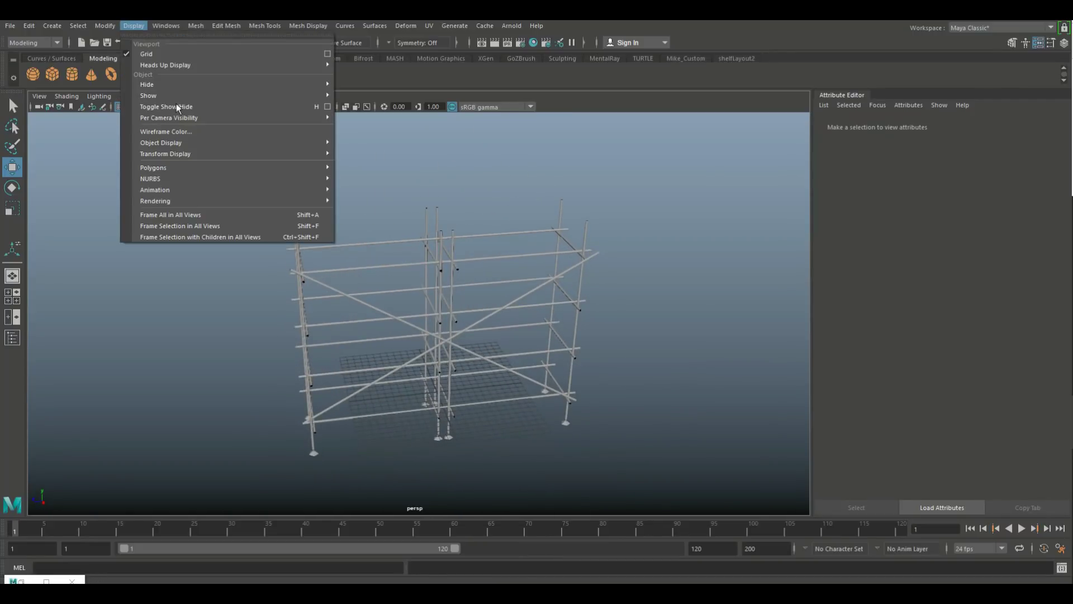
mouse_move(282, 62)
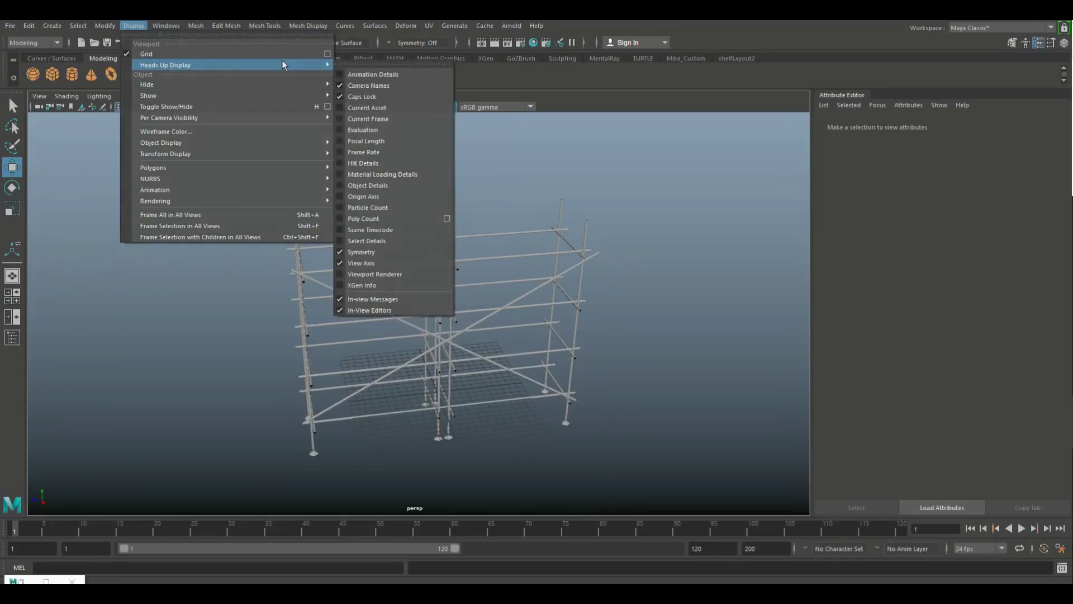
click(338, 219)
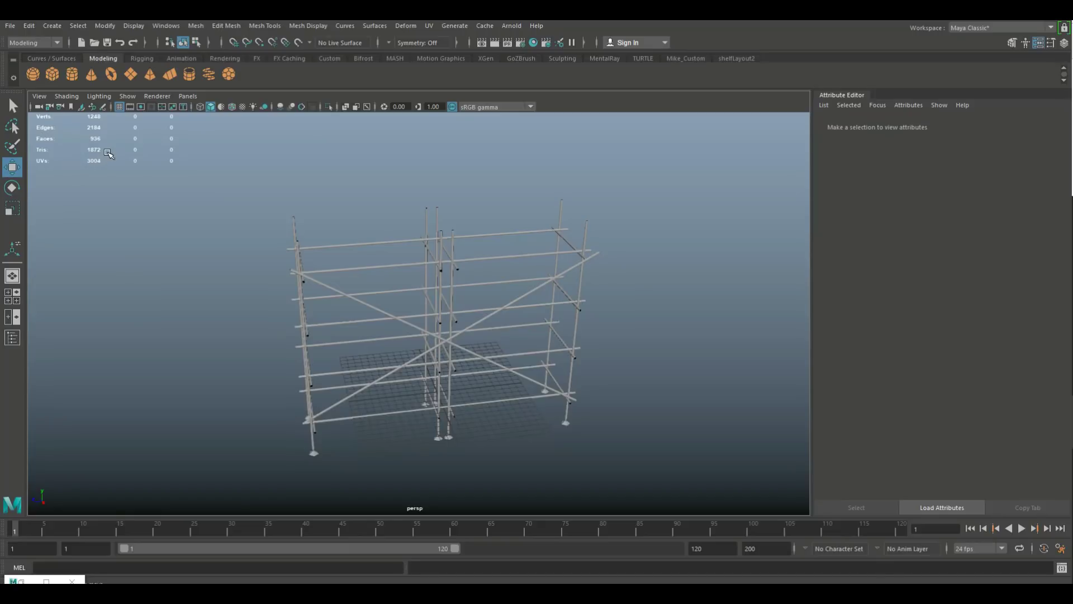
scroll(222, 284, down, 4)
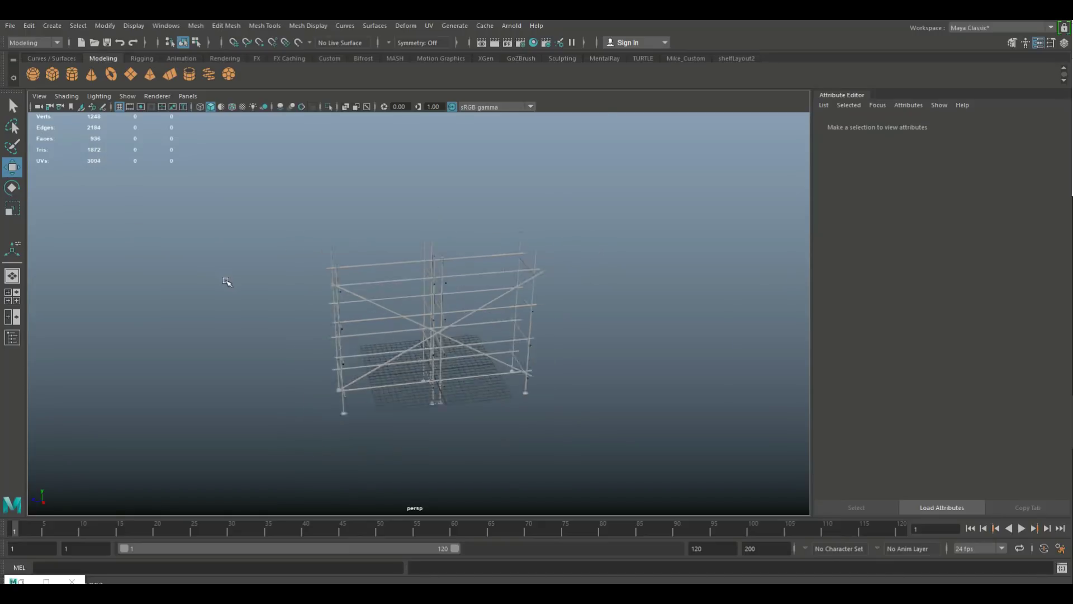
scroll(207, 302, up, 2)
alt+drag(201, 307, 173, 323)
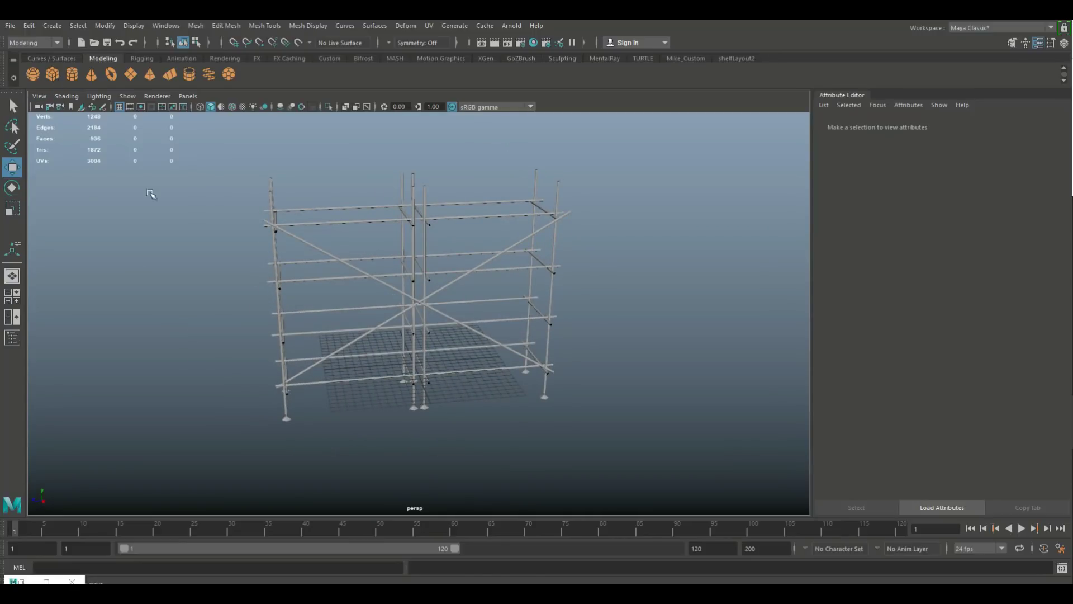
Create a polygon cube above the scaffold's top level and stretch it along Z into a long board
click(53, 75)
drag(414, 296, 383, 278)
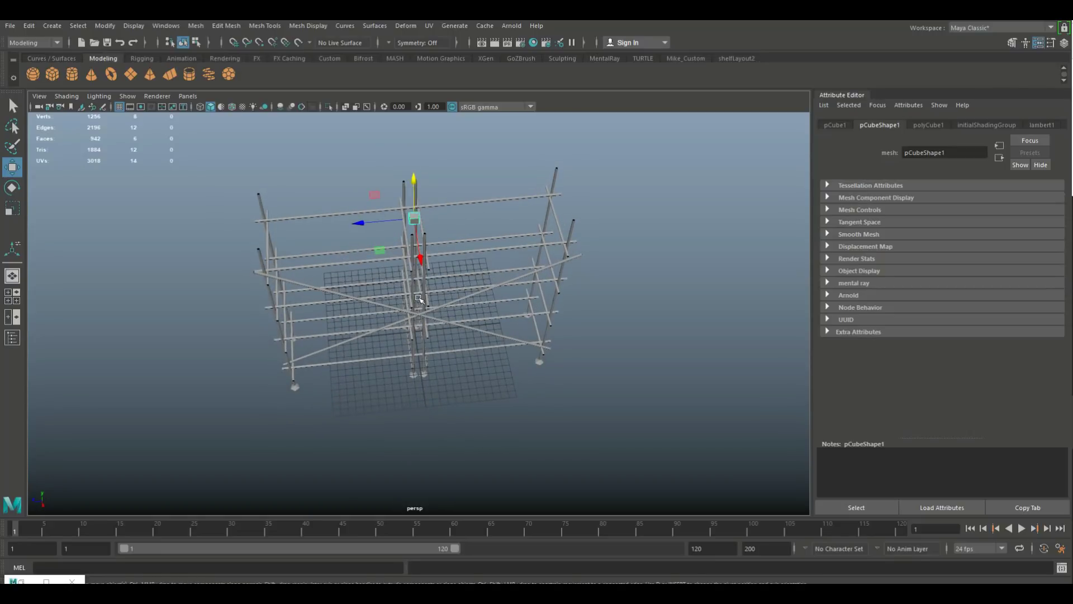
key(r)
drag(376, 228, 88, 254)
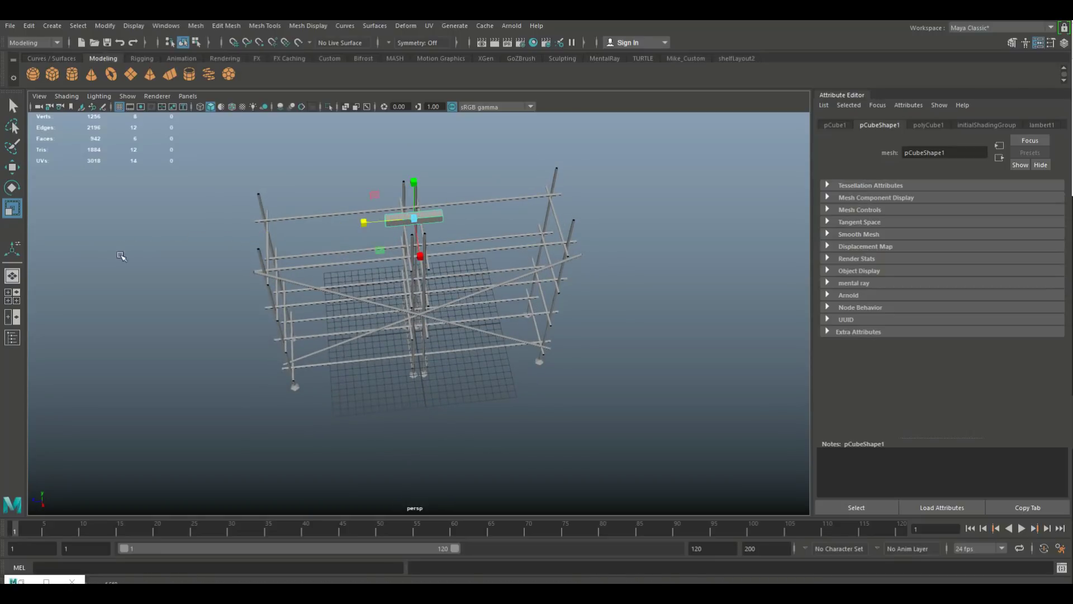
drag(367, 222, 126, 275)
Widen the board along X into a flat plank, judging its width against the scaffold's end frame
scroll(313, 397, up, 5)
alt+drag(313, 398, 489, 433)
alt+middle_drag(489, 433, 523, 478)
alt+right_drag(522, 478, 481, 432)
drag(439, 167, 527, 233)
scroll(525, 247, up, 3)
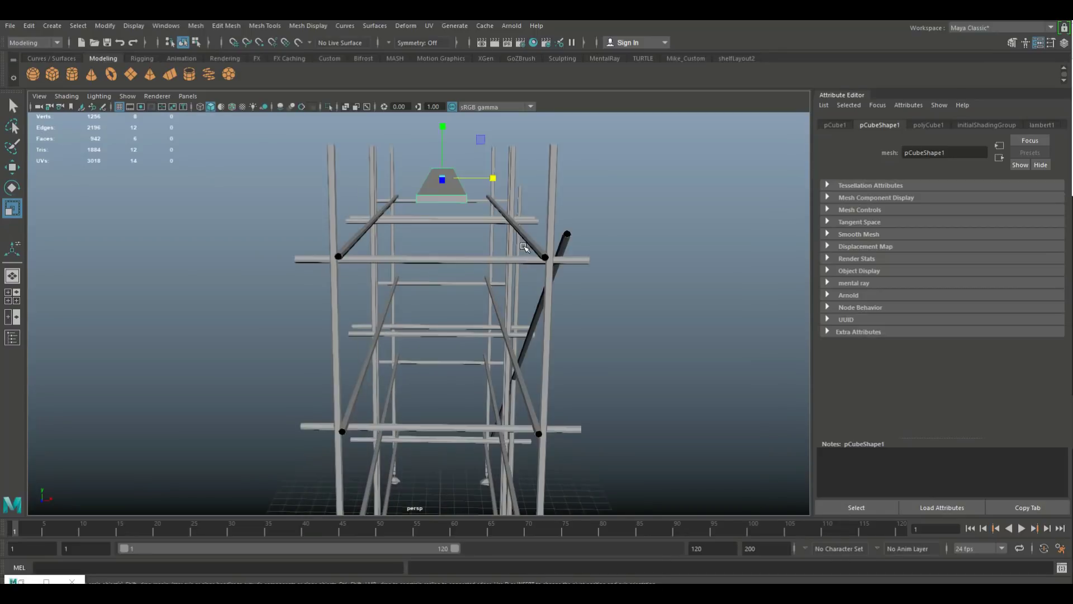
mouse_move(570, 360)
alt+mouse_down()
mouse_move(632, 438)
mouse_move(586, 375)
alt+mouse_up()
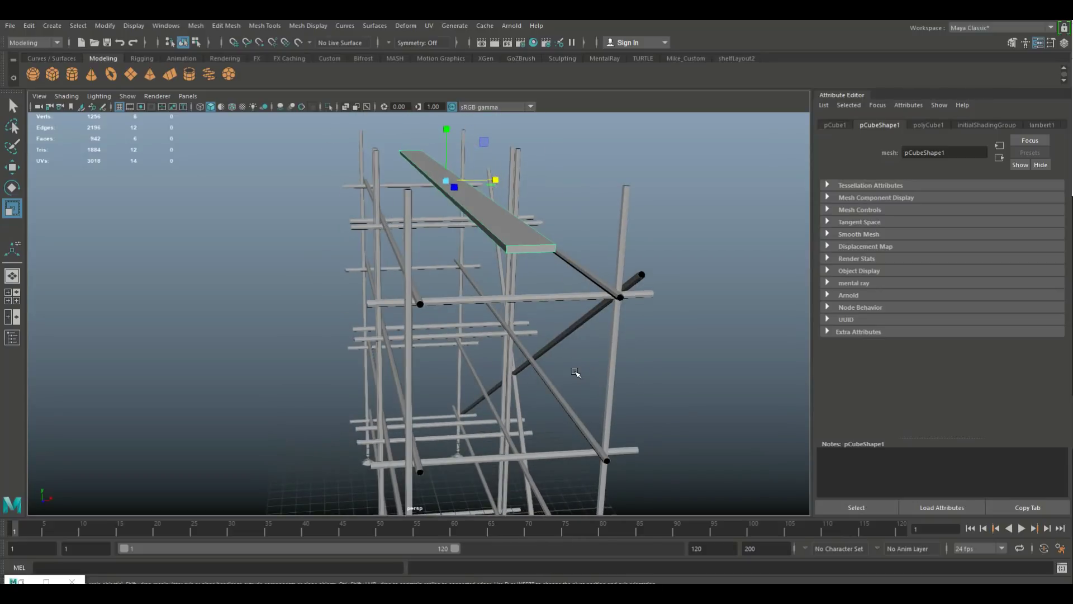
Lower the plank along Y until it rests on the scaffold's top cross pipes
key(w)
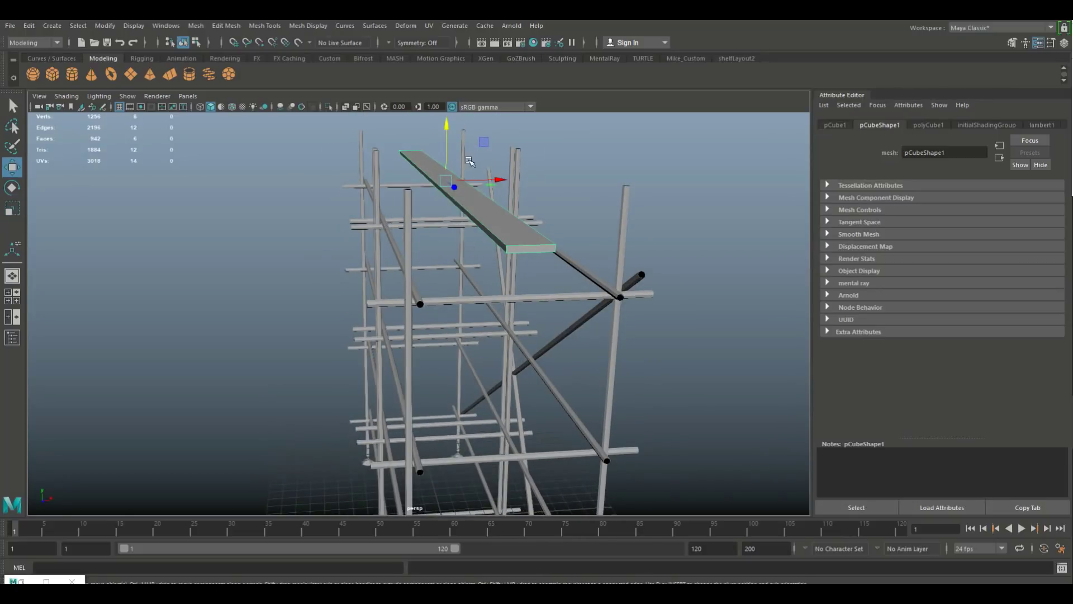
drag(445, 123, 447, 161)
scroll(479, 245, up, 4)
alt+drag(481, 316, 412, 340)
alt+middle_drag(412, 341, 455, 347)
scroll(458, 333, up, 5)
alt+middle_drag(467, 307, 450, 401)
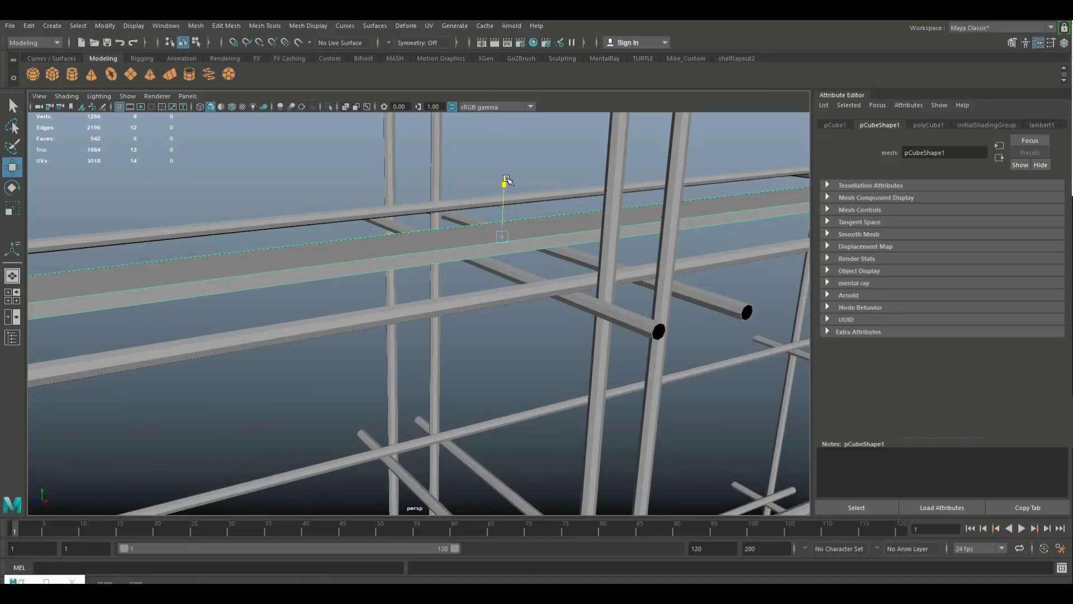
Lengthen the plank past the end cross pipes and move it along X to the uprights opposite the braces
scroll(513, 190, down, 5)
alt+drag(505, 275, 489, 333)
key(r)
drag(460, 226, 411, 402)
key(w)
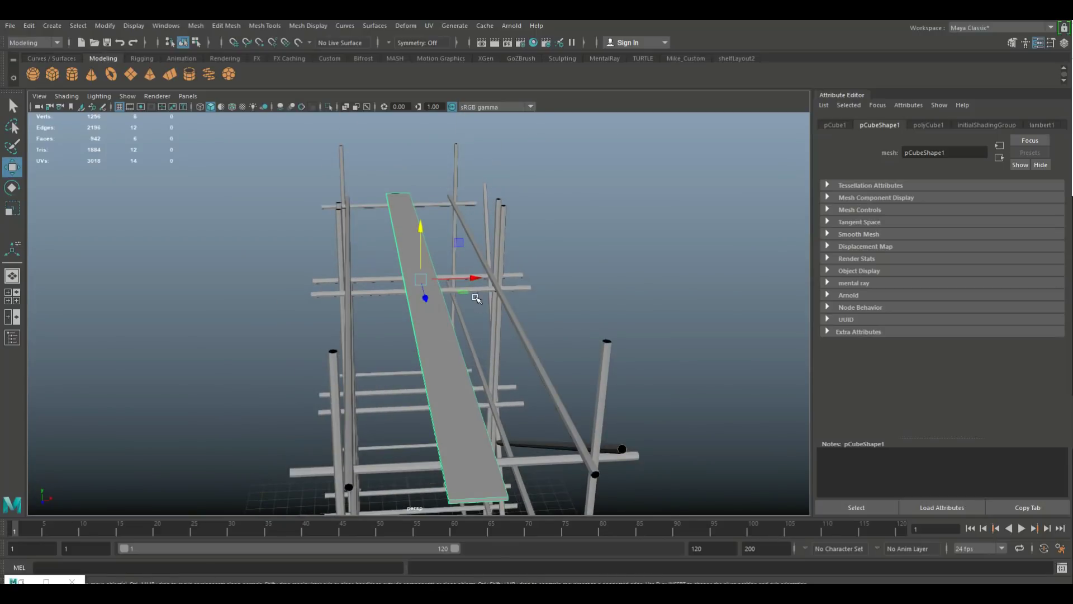
drag(476, 296, 434, 297)
Duplicate the plank three times along X with a narrow gap between copies to make a four-plank deck
key(ctrl+d)
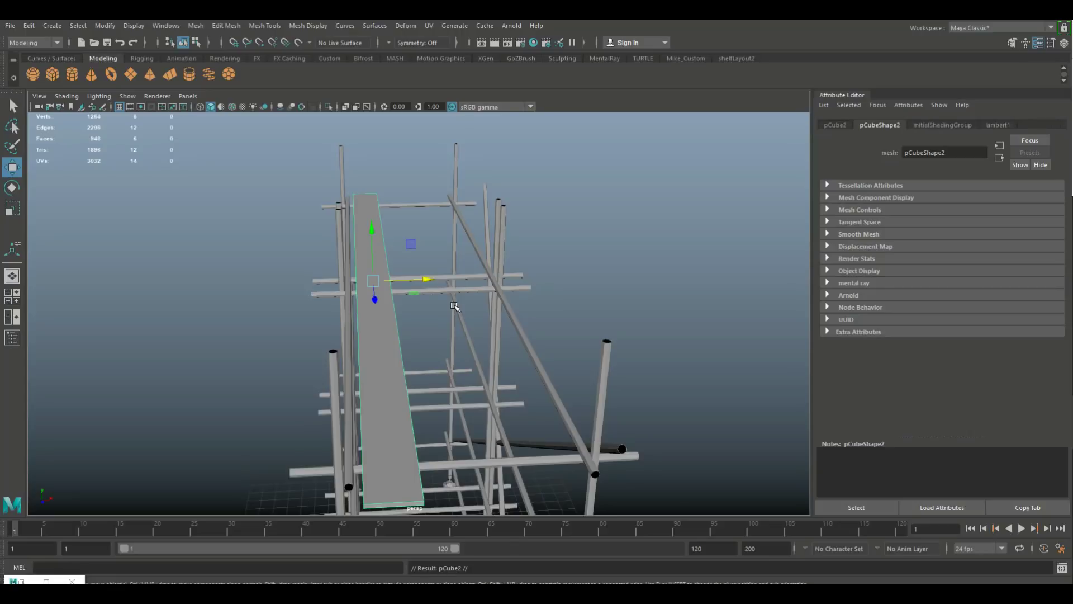
drag(427, 279, 463, 290)
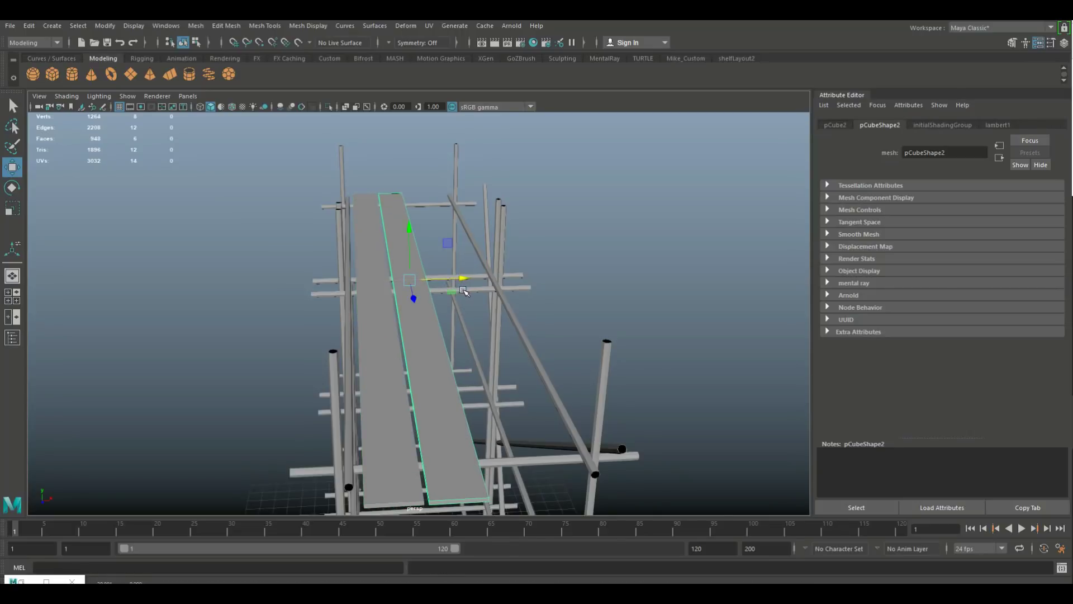
key(shift+d)
key(shift+d)
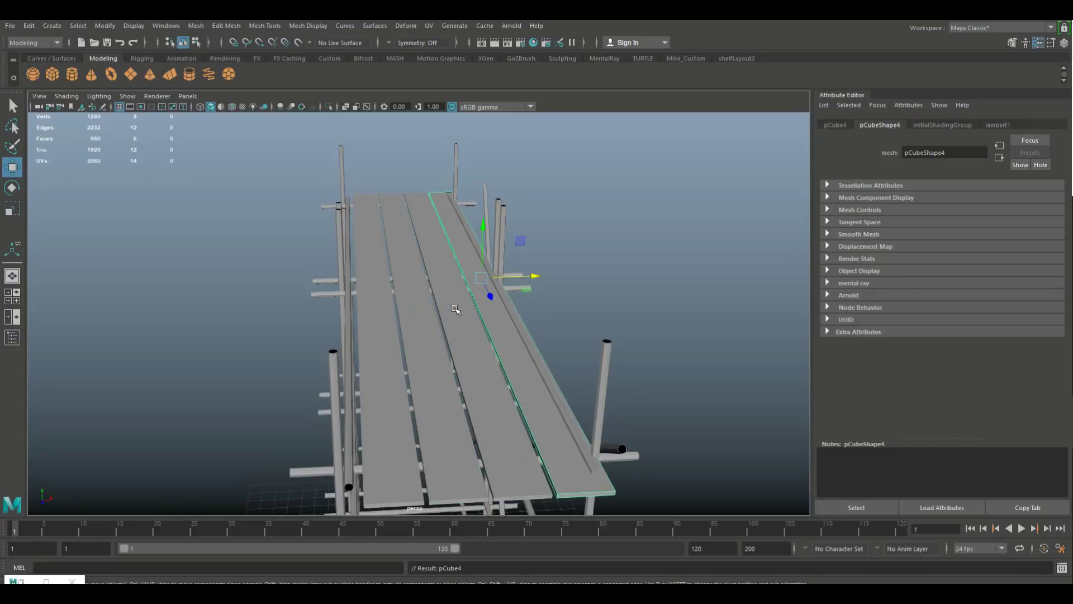
Select all four deck planks and scale them slightly narrower along X
alt+drag(455, 309, 490, 383)
shift+click(476, 417)
shift+click(426, 408)
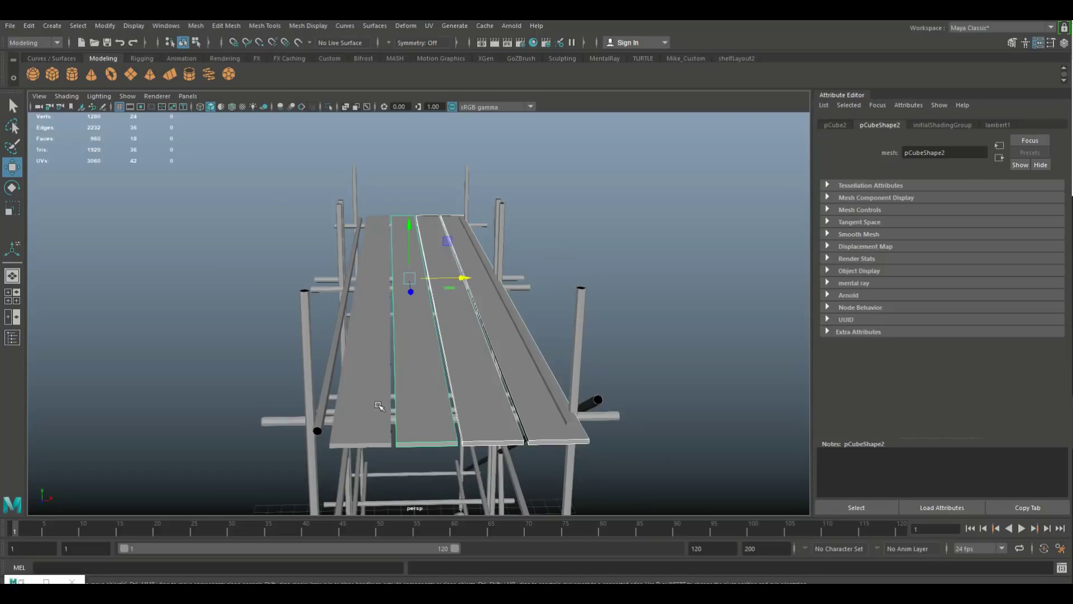
shift+click(371, 402)
key(r)
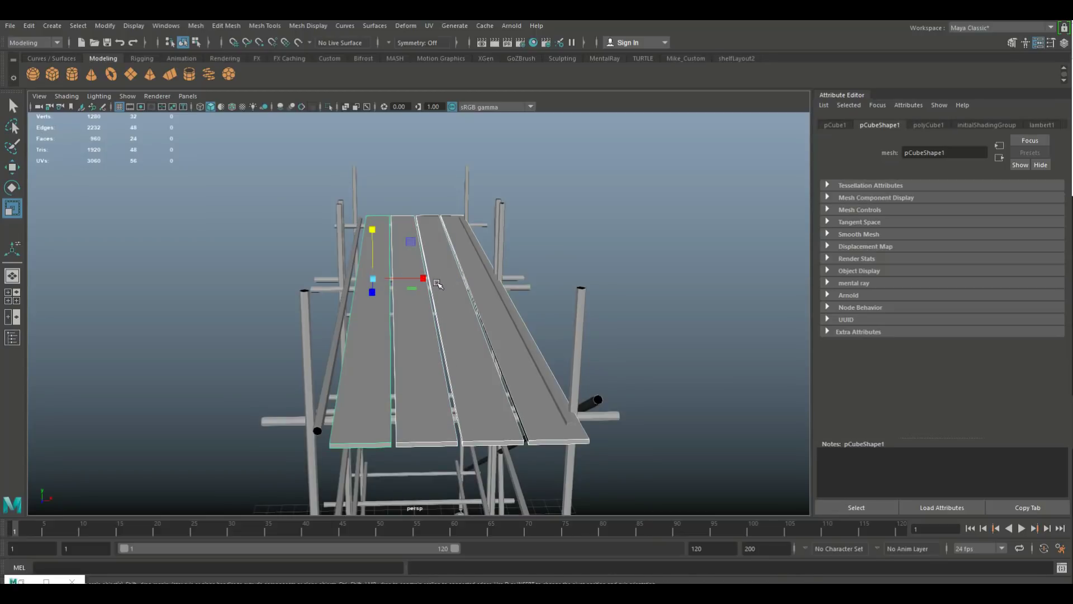
drag(425, 278, 419, 280)
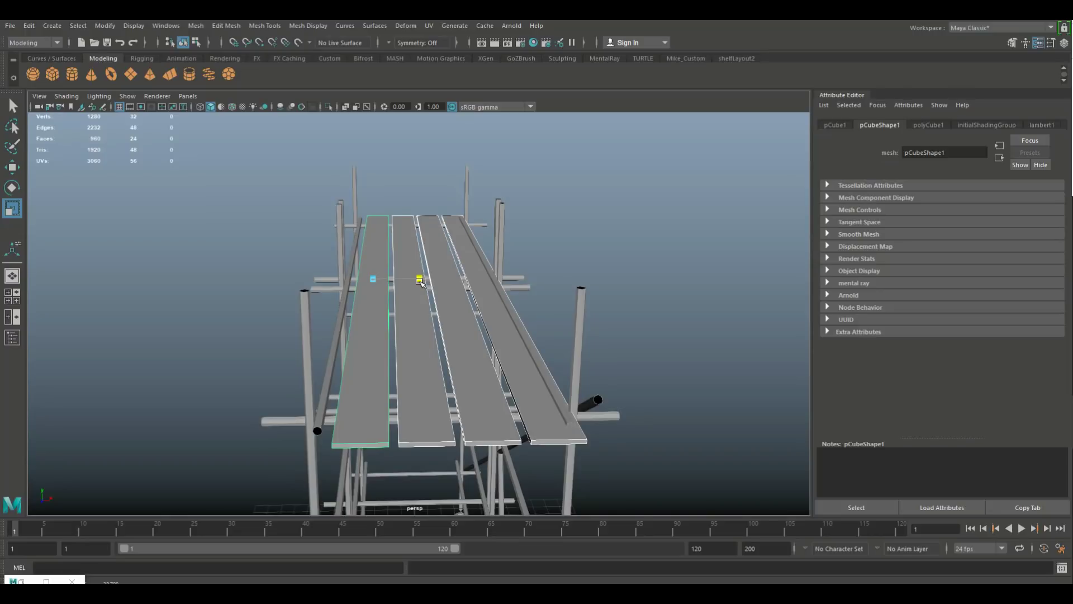
Adjust the deck planks' positions individually along X to space them between the uprights
click(363, 392)
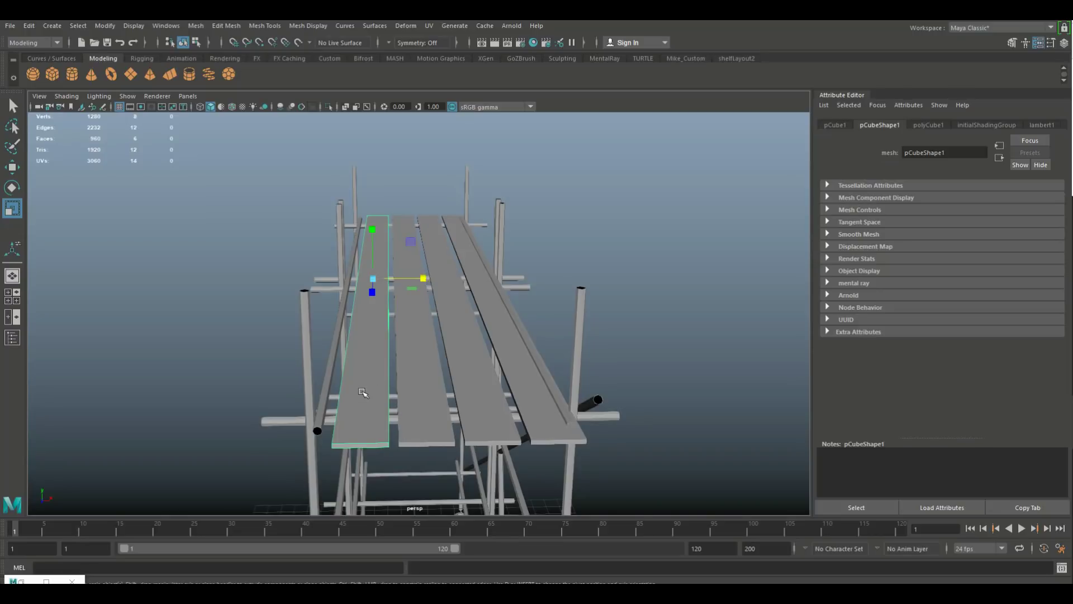
key(w)
drag(434, 279, 296, 380)
click(419, 351)
click(472, 329)
click(501, 319)
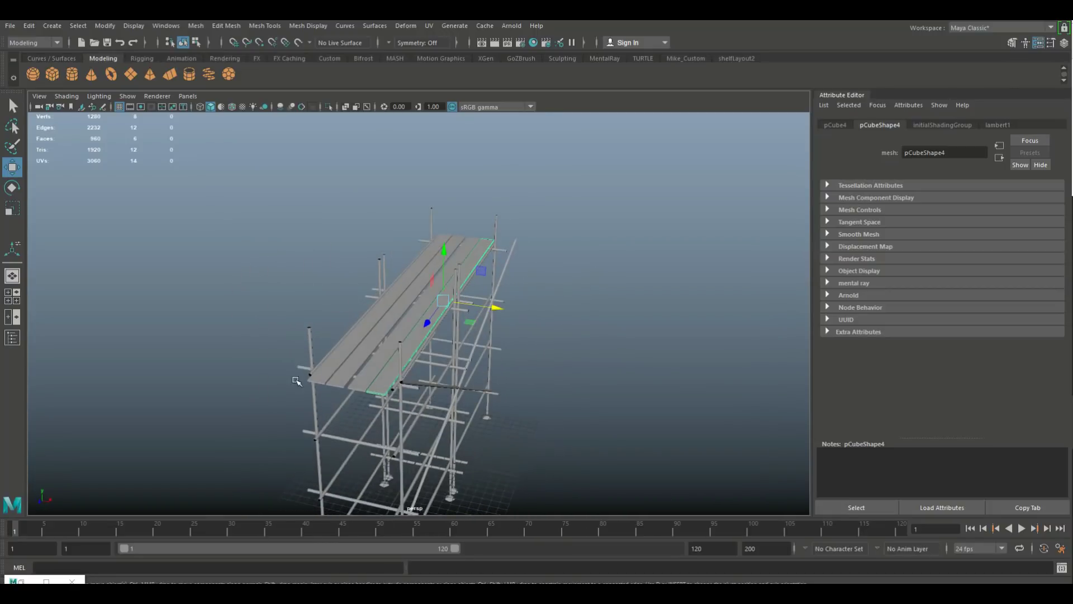
Duplicate the four top deck planks and lower the copies along Y onto the cross pipes of the next level down
click(319, 376)
shift+click(337, 381)
shift+click(358, 385)
shift+click(379, 395)
key(ctrl+d)
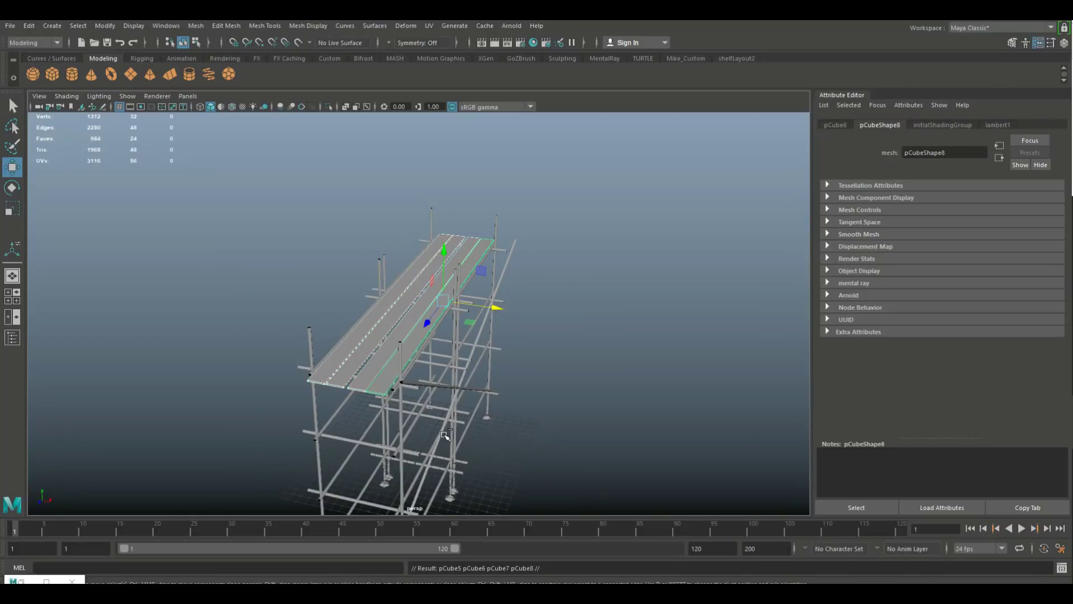
drag(444, 251, 491, 243)
key(f)
scroll(510, 350, up, 4)
alt+drag(510, 349, 491, 299)
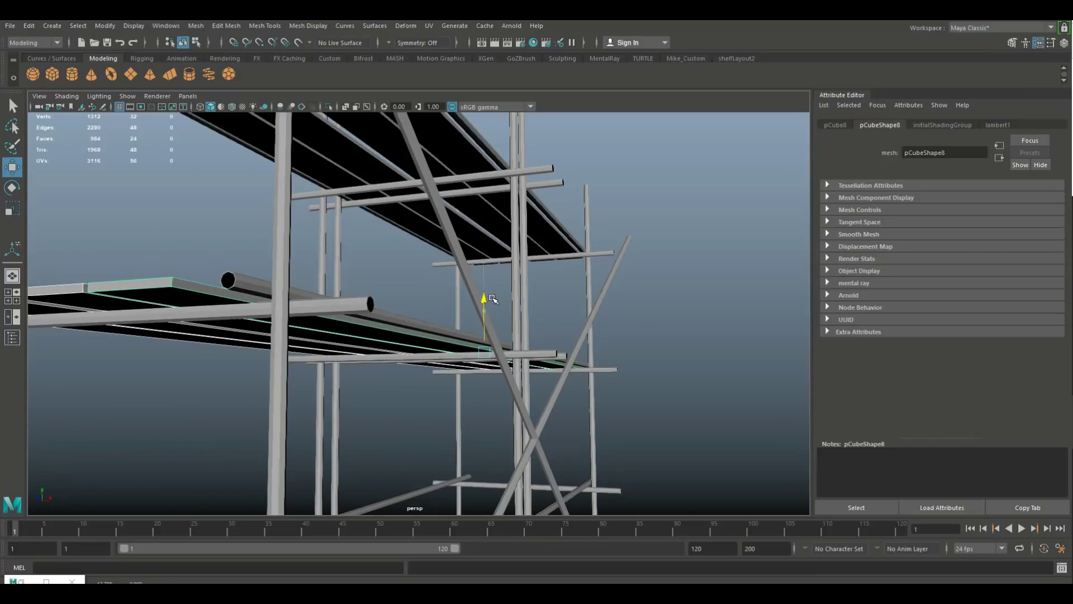
click(228, 379)
alt+drag(227, 378, 390, 340)
Shift the outer plank of the second-highest deck along X to adjust its spacing
click(392, 338)
drag(464, 269, 431, 270)
click(363, 323)
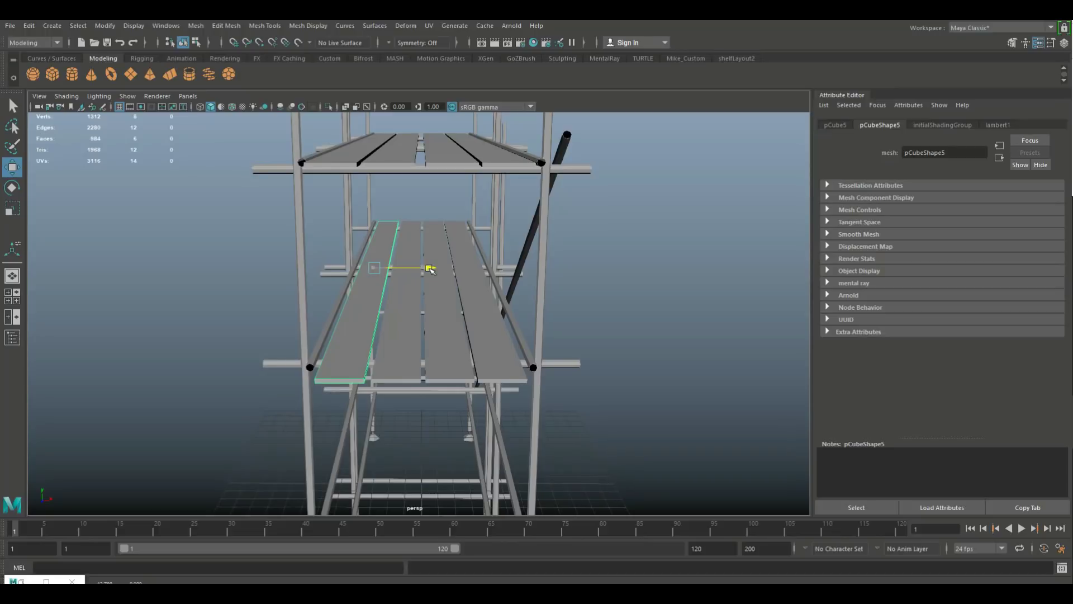
Duplicate the four top deck planks again and lower the copies along Y to rest on the third level's cross pipes
click(356, 161)
shift+click(389, 160)
shift+click(461, 162)
shift+click(497, 165)
key(ctrl+d)
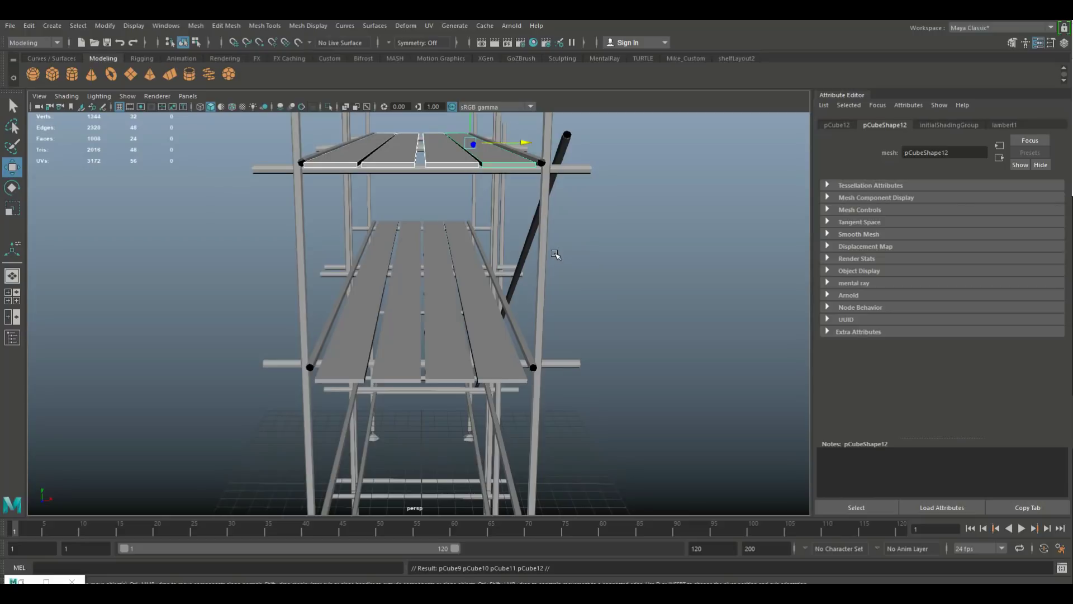
scroll(424, 299, down, 5)
alt+drag(475, 348, 447, 346)
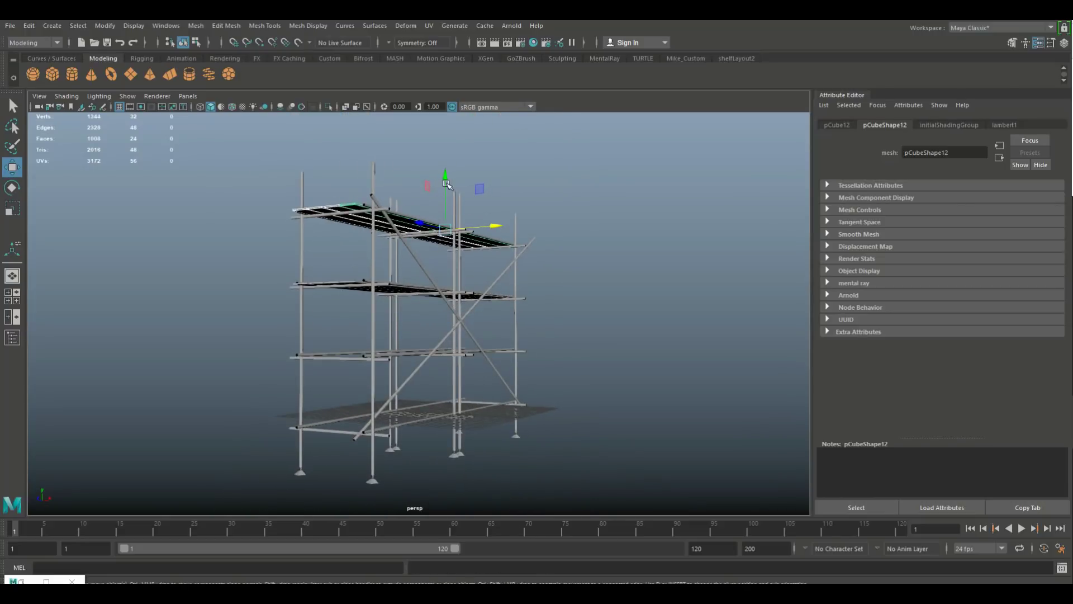
drag(447, 184, 460, 280)
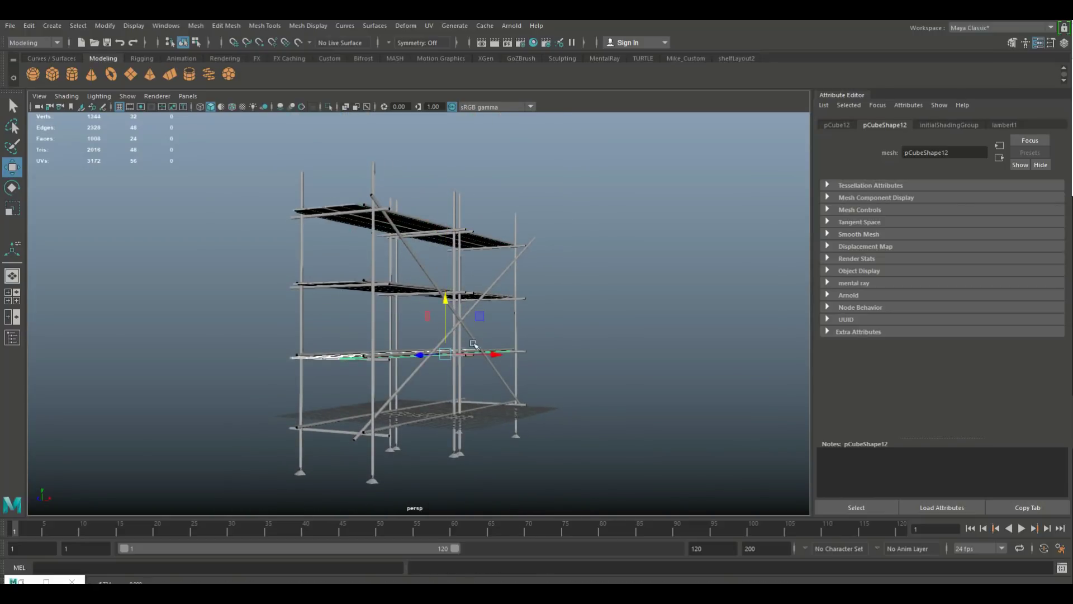
scroll(463, 303, up, 10)
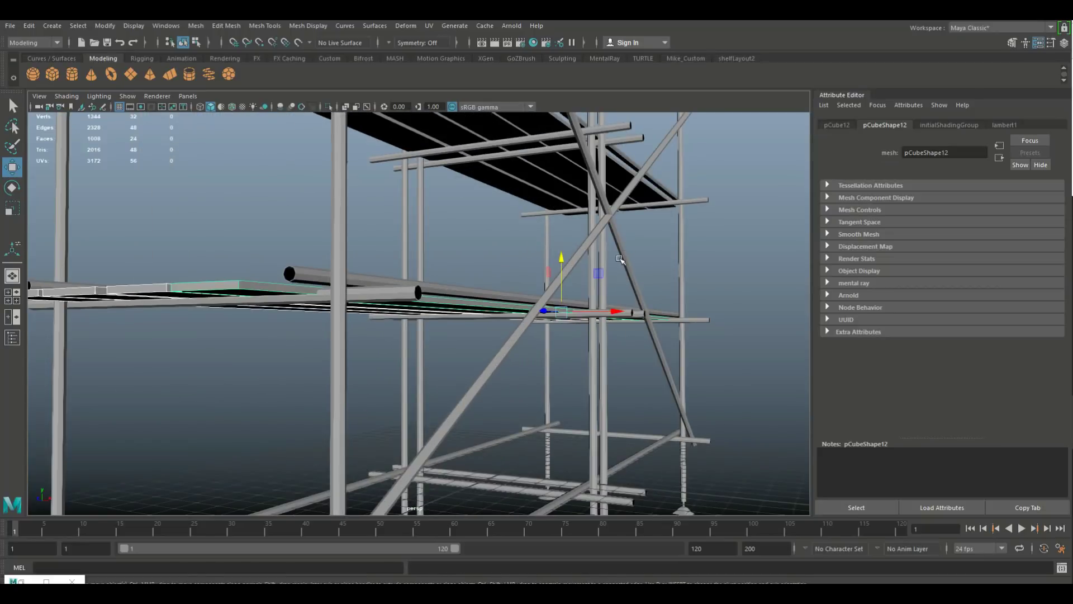
drag(557, 257, 562, 257)
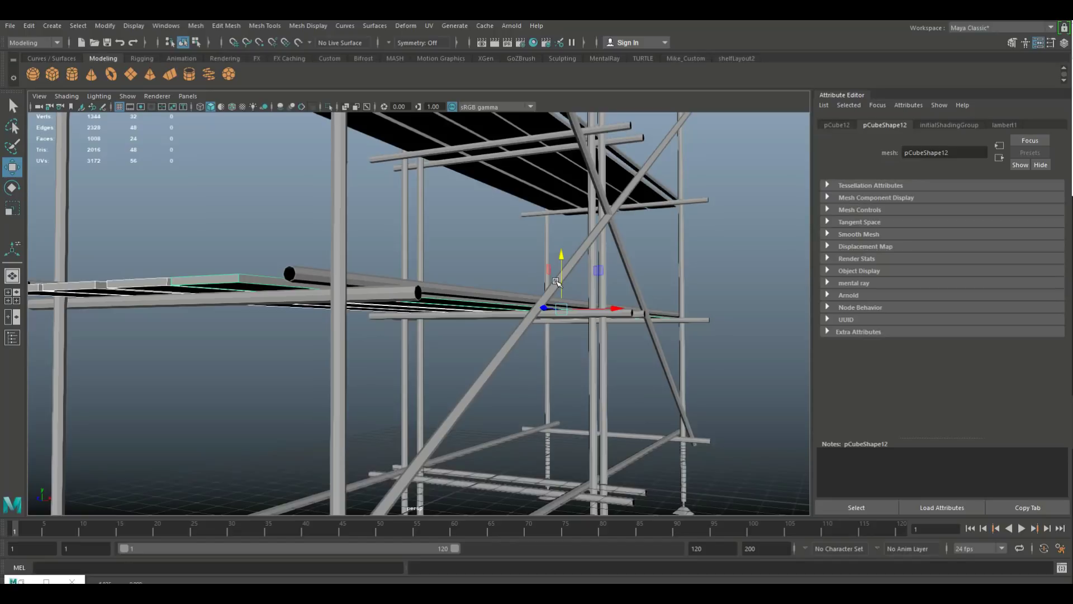
Duplicate the third-level deck planks and lower the copies along Y onto the lowest level's cross pipes
key(ctrl+d)
alt+right_drag(671, 196, 541, 239)
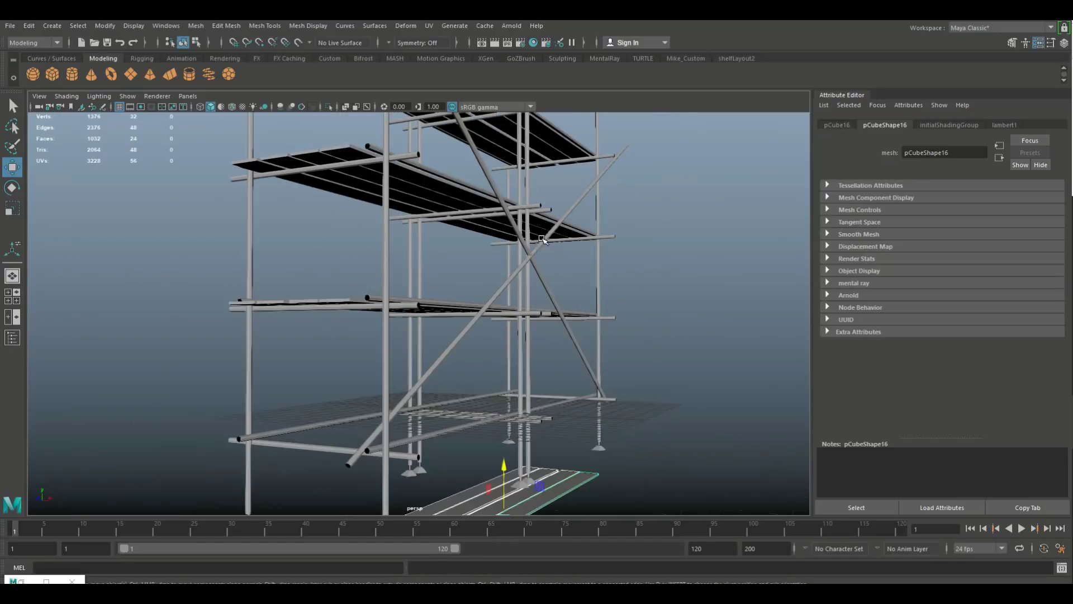
alt+drag(259, 455, 479, 398)
drag(581, 350, 556, 239)
alt+right_drag(555, 240, 551, 332)
alt+middle_drag(537, 319, 441, 383)
alt+drag(440, 416, 498, 426)
scroll(498, 426, up, 3)
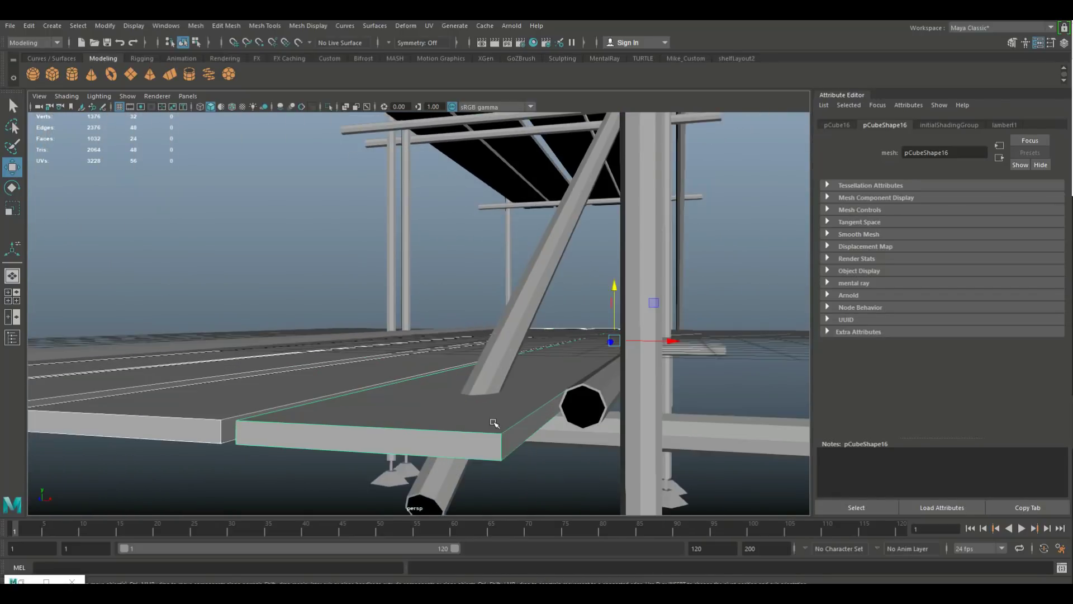
mouse_move(617, 384)
alt+mouse_down()
mouse_move(616, 363)
mouse_move(615, 380)
alt+mouse_up()
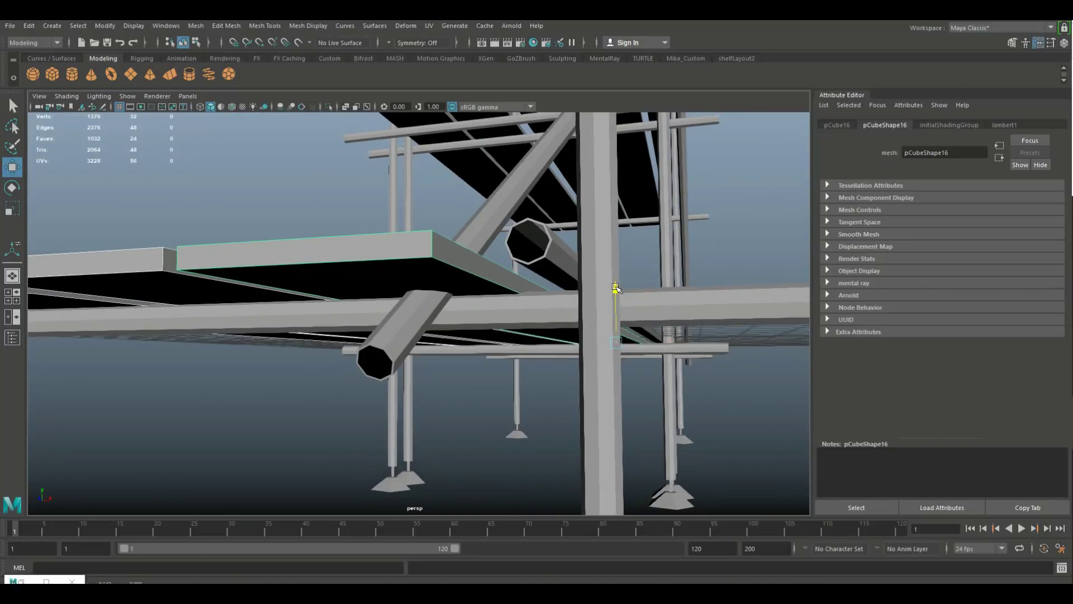
Select the lower end vertices of the diagonal brace that cuts through the bottom deck and move them outward to the corner upright
drag(394, 330, 404, 343)
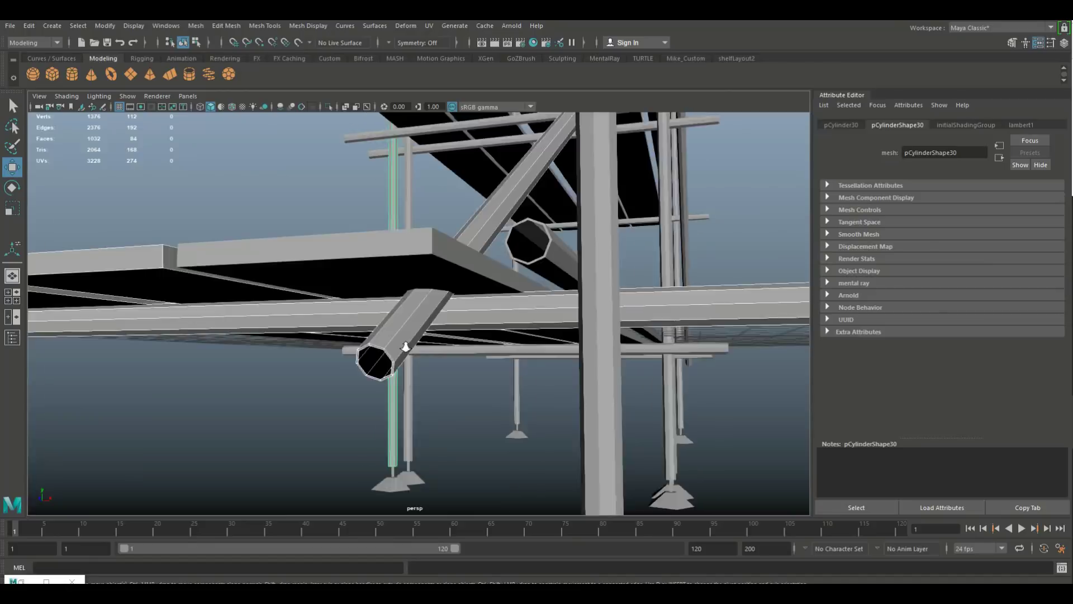
scroll(408, 357, down, 4)
alt+drag(405, 393, 406, 398)
right_drag(489, 315, 484, 317)
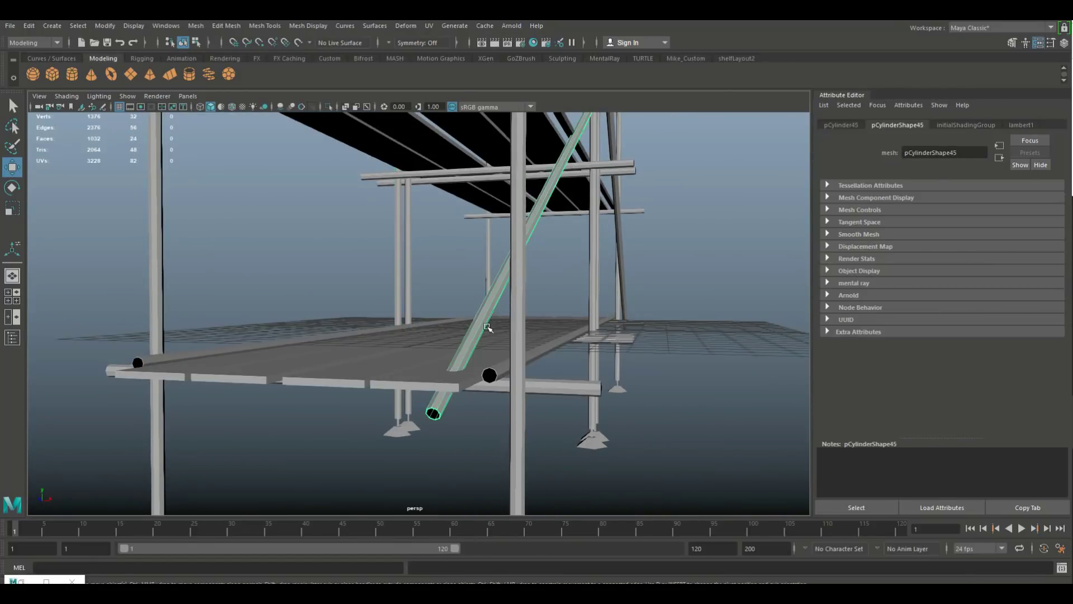
right_drag(442, 413, 403, 398)
drag(409, 395, 480, 435)
drag(385, 409, 471, 436)
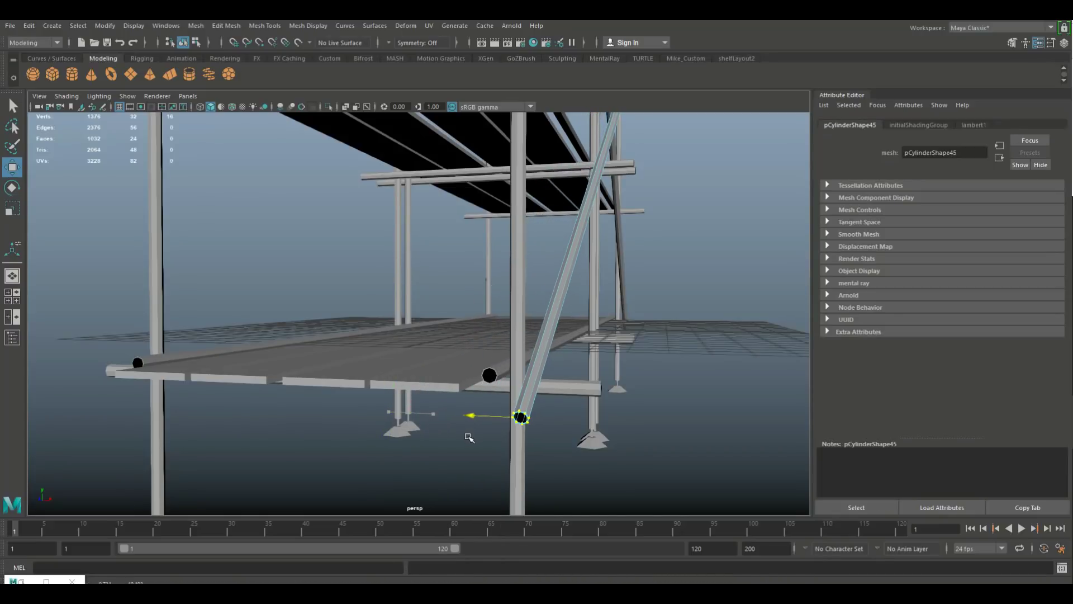
mouse_move(498, 469)
alt+mouse_down()
mouse_move(507, 446)
mouse_move(498, 462)
alt+mouse_up()
alt+middle_drag(498, 462, 463, 578)
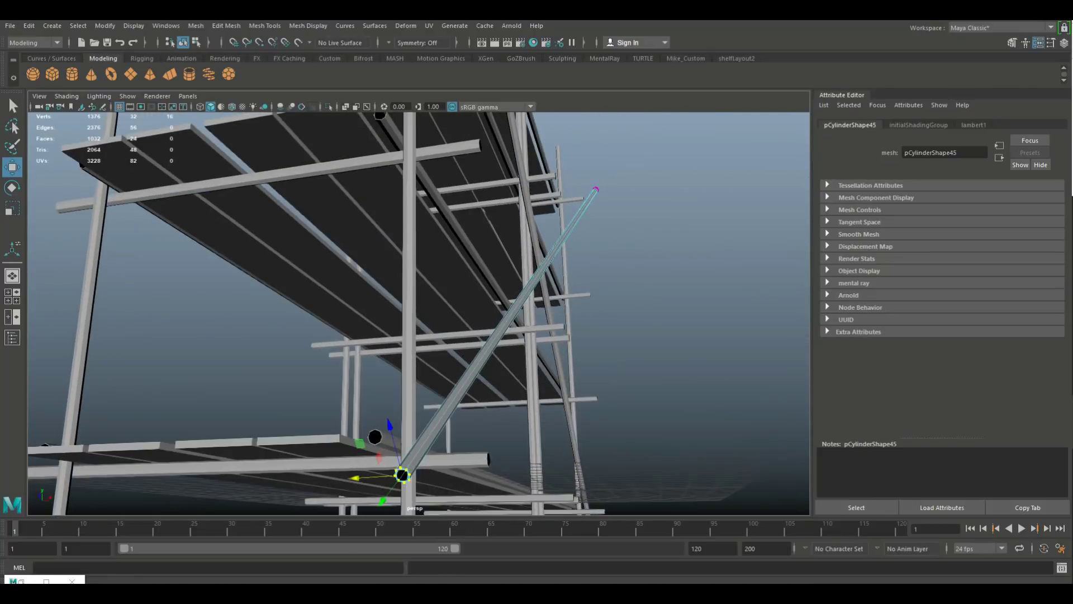
alt+drag(497, 447, 601, 475)
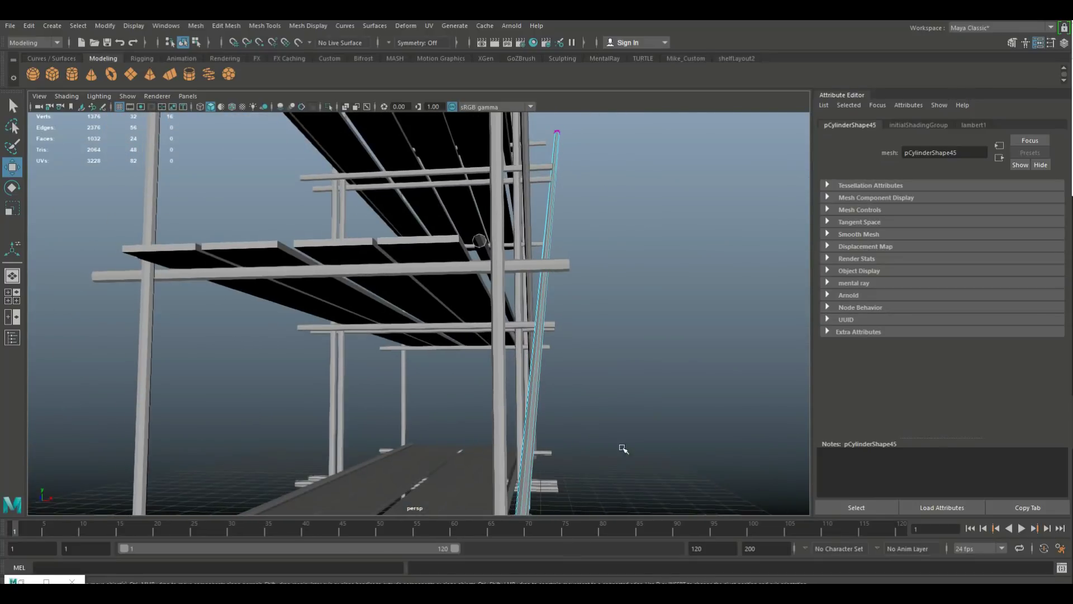
click(664, 394)
Select the same brace's upper end vertices and move them inward toward the far corner upright
scroll(664, 394, down, 5)
scroll(649, 404, down, 4)
alt+drag(640, 410, 589, 439)
alt+middle_drag(584, 420, 366, 508)
alt+drag(452, 456, 542, 345)
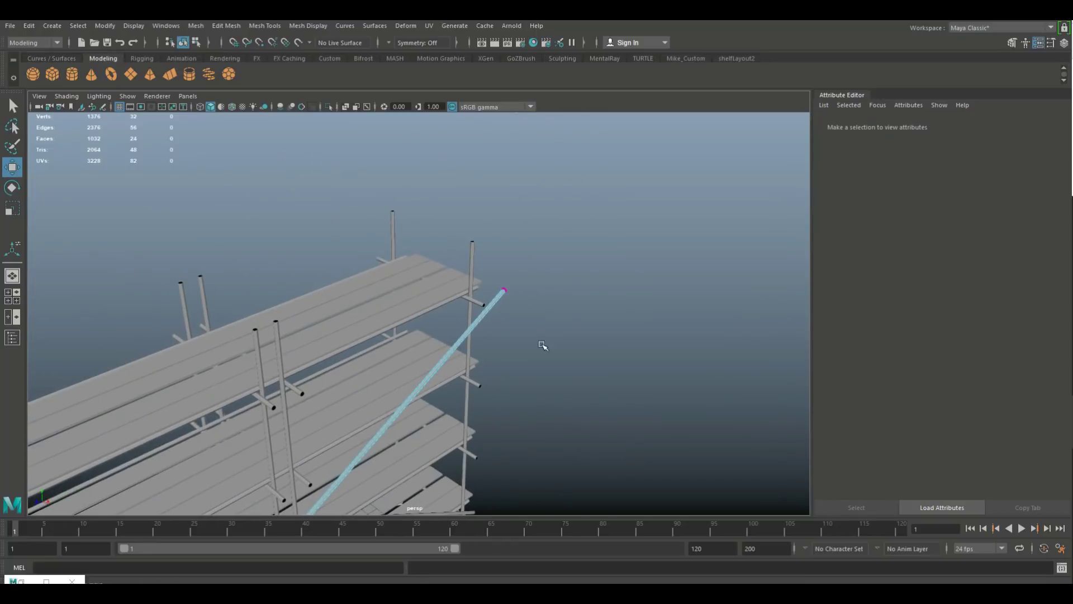
drag(491, 276, 530, 325)
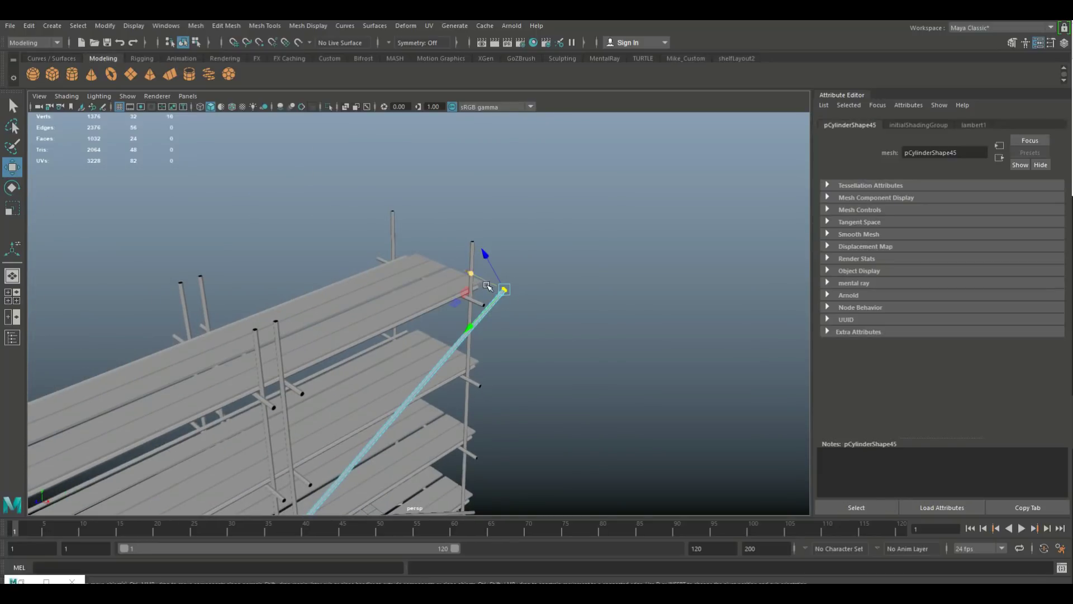
alt+drag(487, 286, 408, 276)
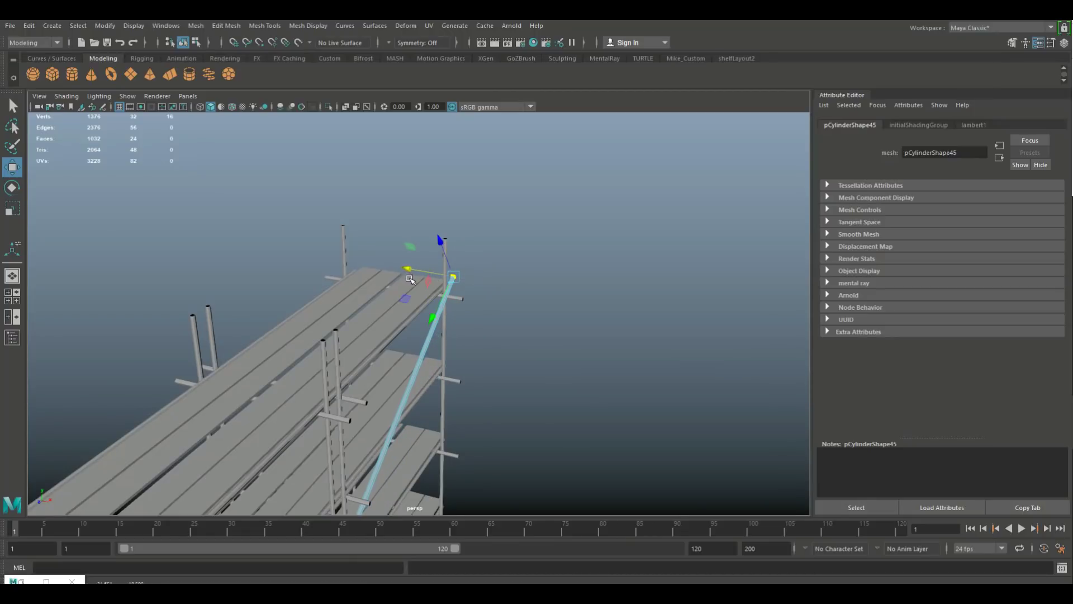
Fine-tune the brace's upper end vertices so the pipe sits against the outside of the upright
key(f)
alt+right_drag(497, 356, 492, 367)
alt+drag(458, 384, 468, 390)
alt+right_drag(467, 391, 455, 394)
alt+middle_drag(455, 394, 429, 284)
alt+drag(428, 284, 267, 209)
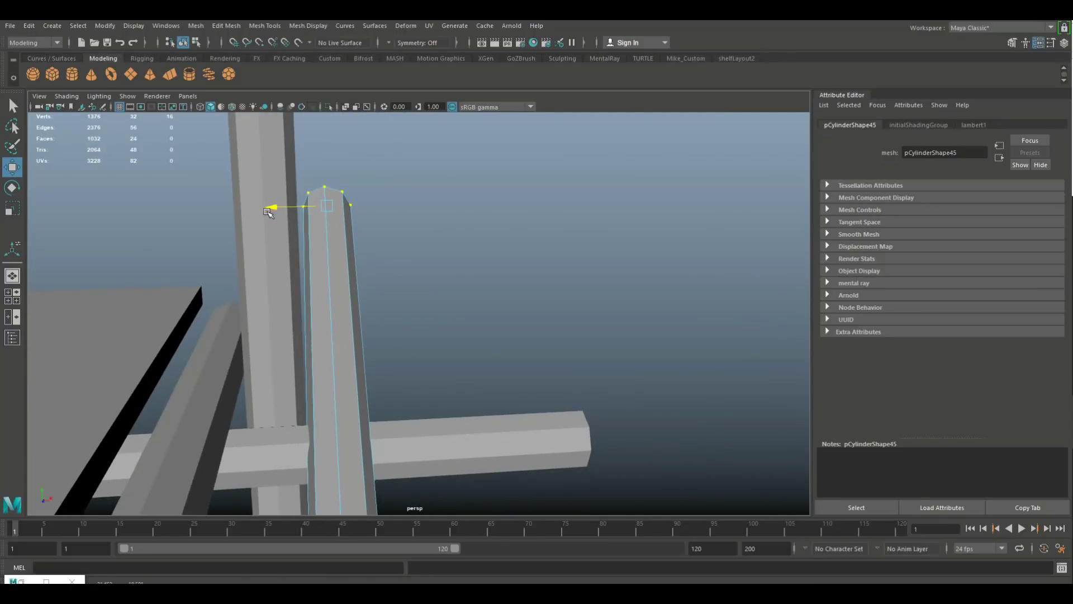
click(444, 282)
scroll(443, 283, down, 15)
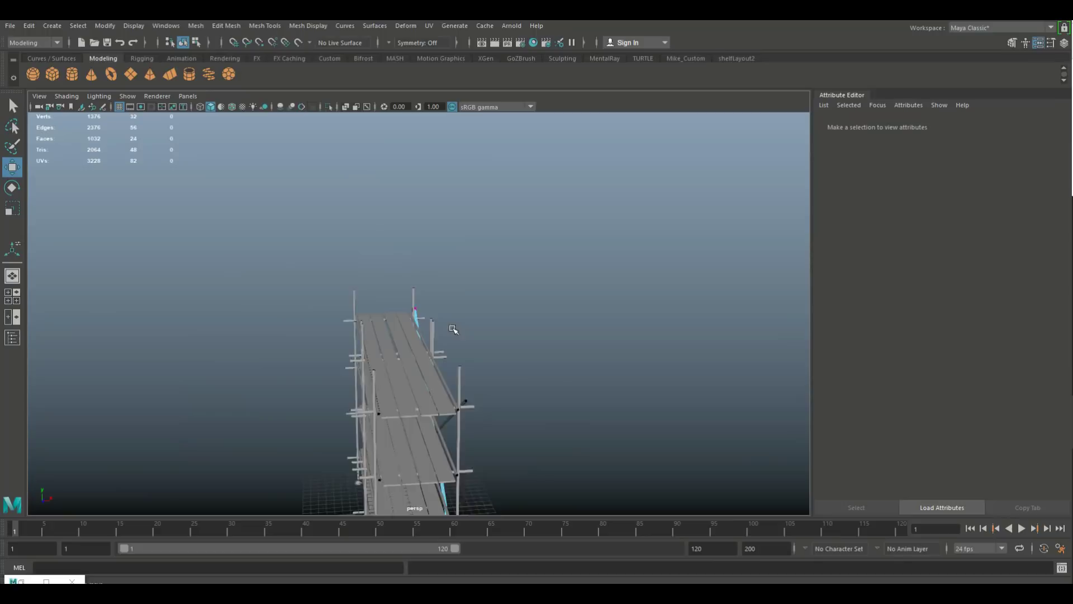
Shift inner planks of the two lowest decks slightly along X to vary the gaps between them
alt+drag(544, 371, 522, 388)
alt+middle_drag(522, 387, 560, 310)
alt+right_drag(560, 310, 590, 335)
alt+drag(589, 334, 421, 432)
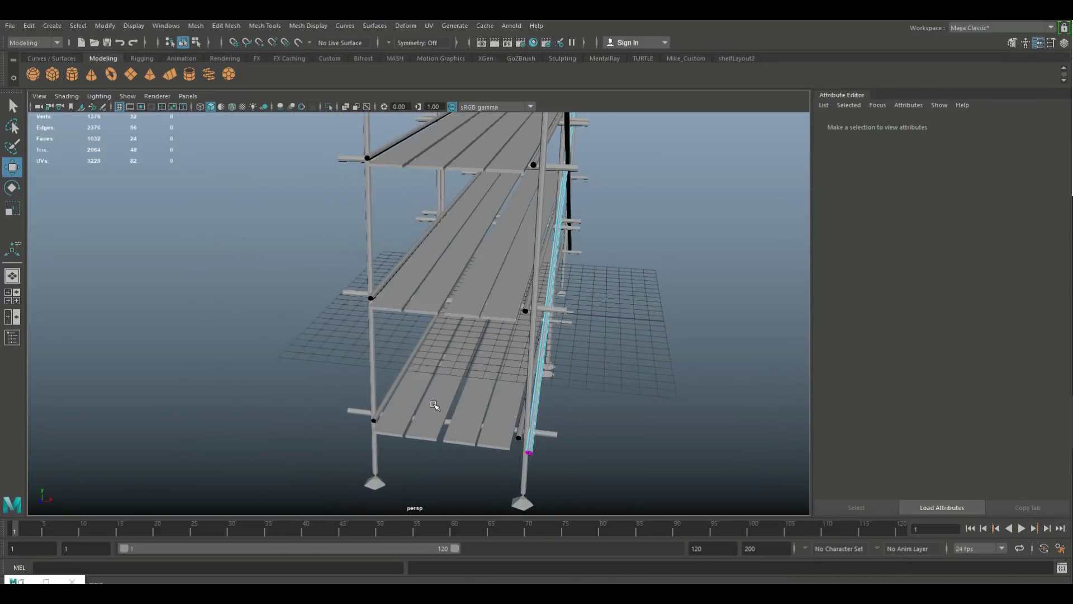
click(434, 405)
drag(528, 316, 537, 312)
click(441, 292)
click(463, 296)
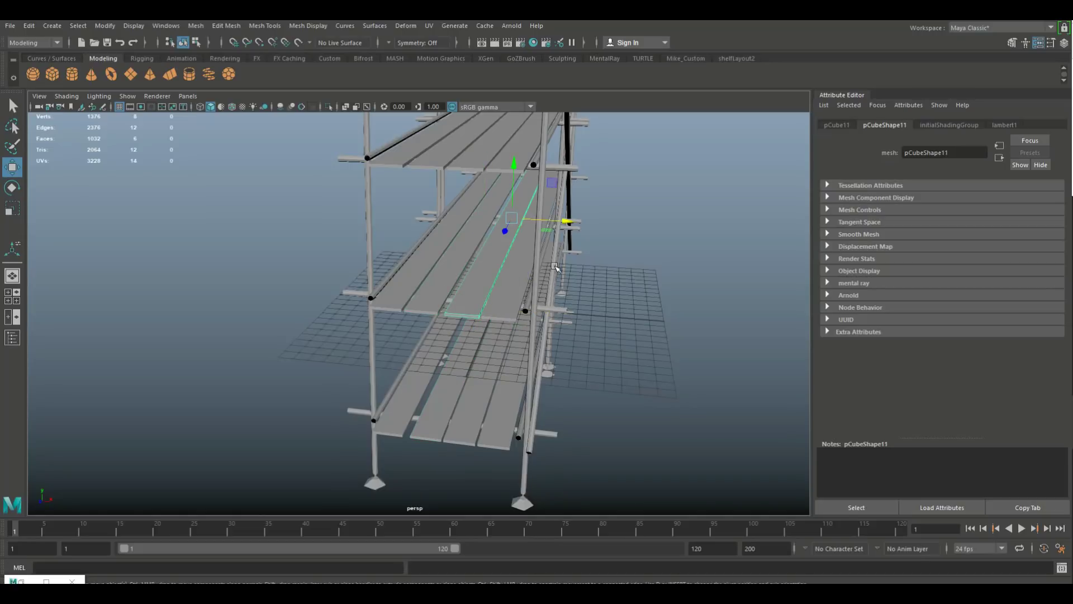
drag(565, 221, 565, 221)
scroll(564, 222, down, 3)
click(649, 319)
scroll(642, 359, down, 5)
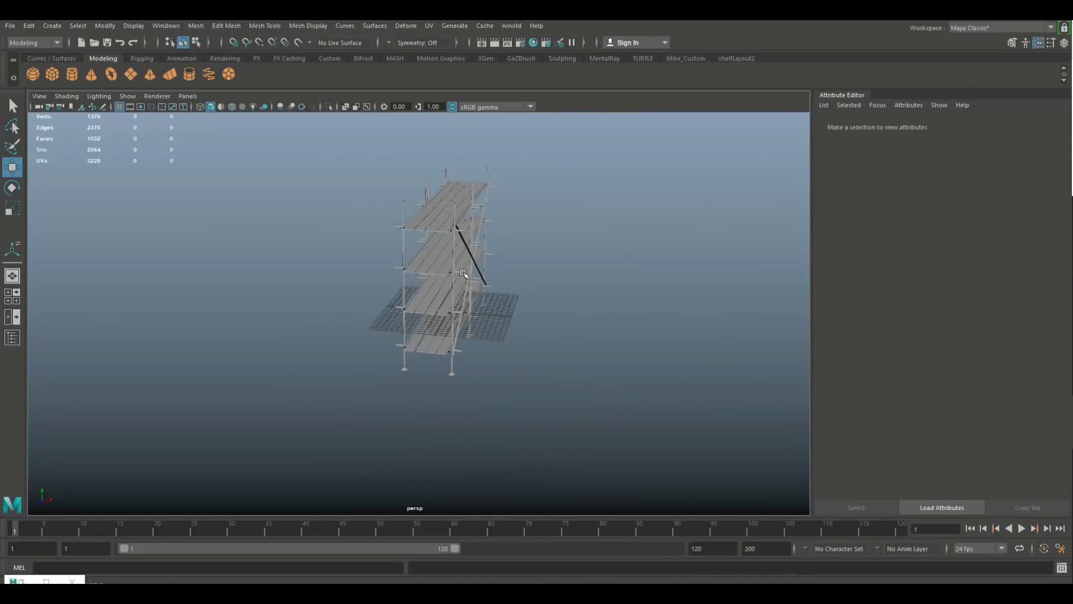
Select the whole scaffold to check its polygon counts, deselect it, and inspect the model from its long side
drag(346, 137, 569, 491)
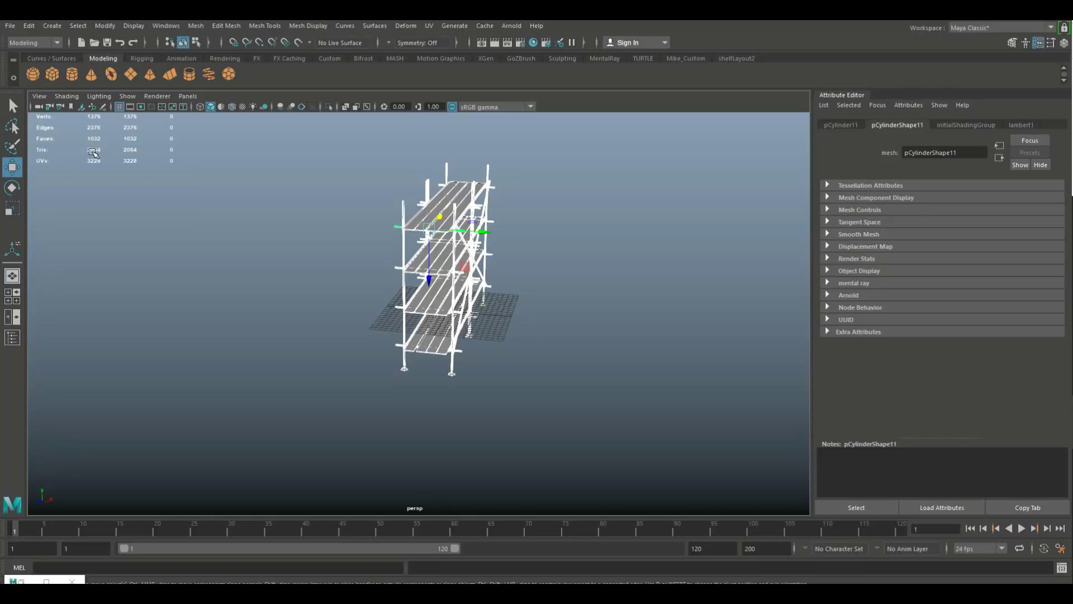
click(622, 365)
alt+drag(598, 352, 201, 355)
alt+middle_drag(218, 359, 259, 411)
scroll(416, 434, up, 5)
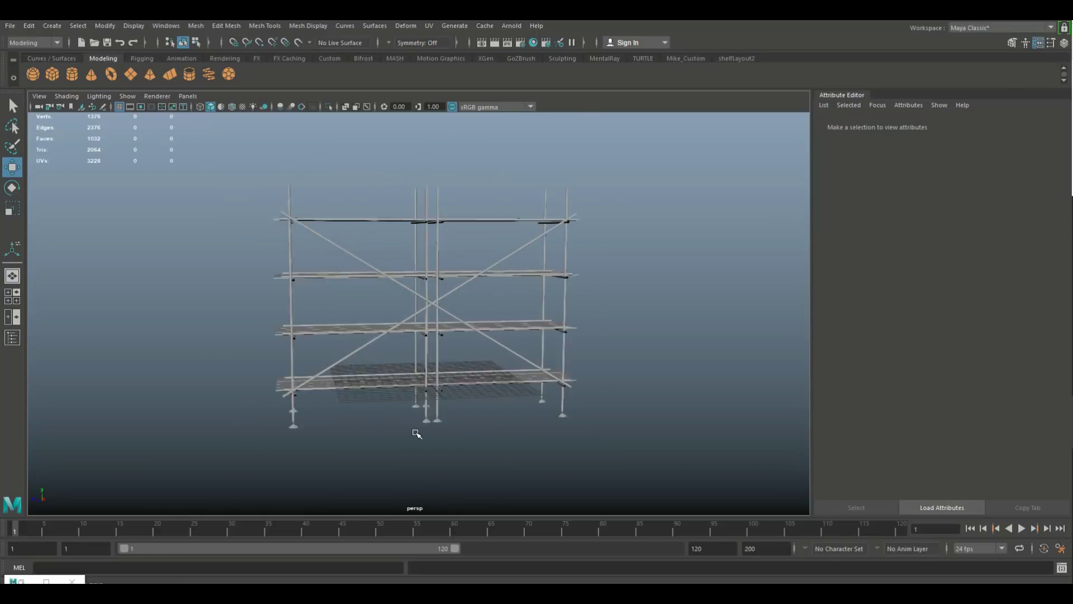
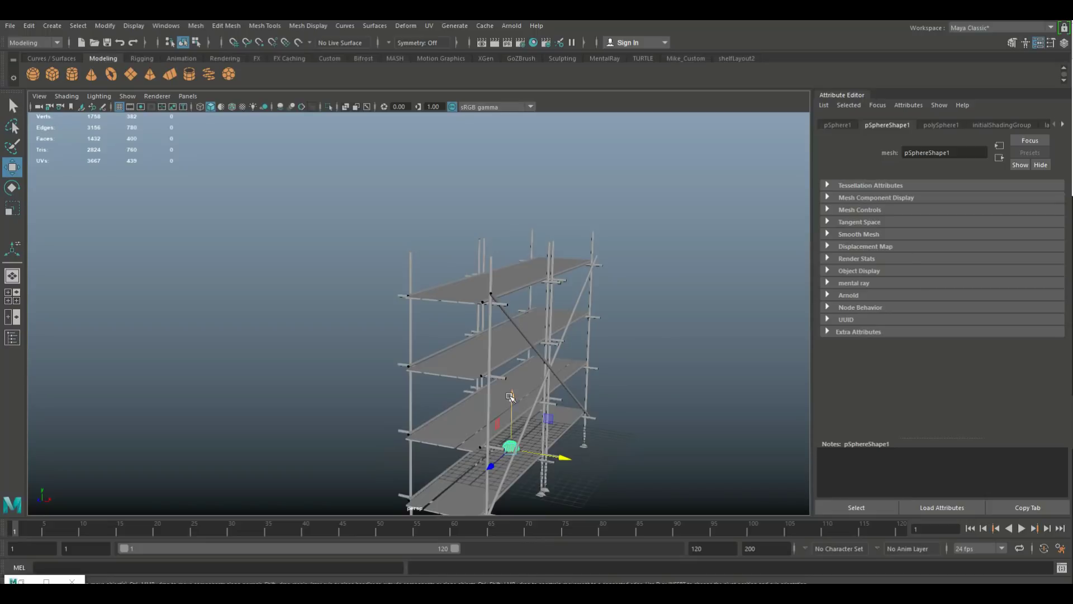
Set both the axis and height subdivisions of the sphere to 6
click(941, 125)
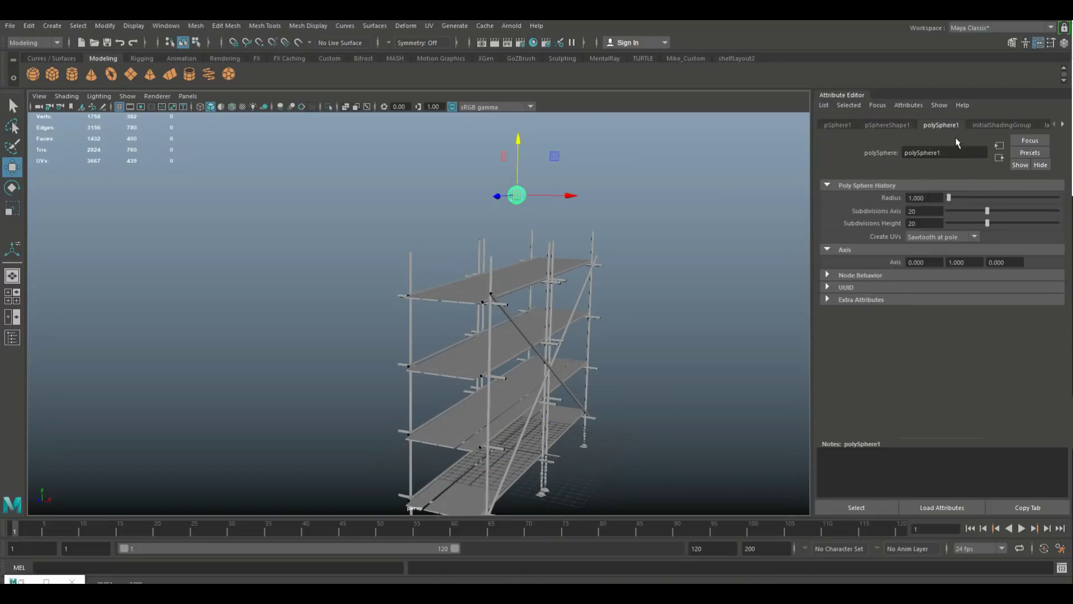
double_click(941, 212)
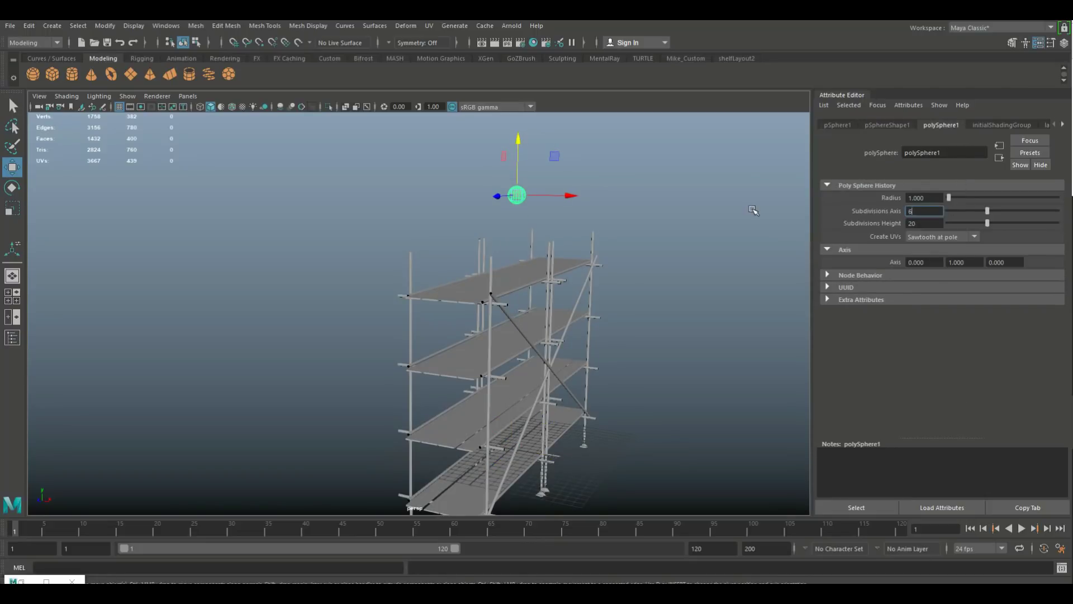
scroll(609, 277, up, 3)
alt+middle_drag(673, 243, 636, 291)
double_click(923, 223)
key(Return)
alt+drag(651, 213, 661, 239)
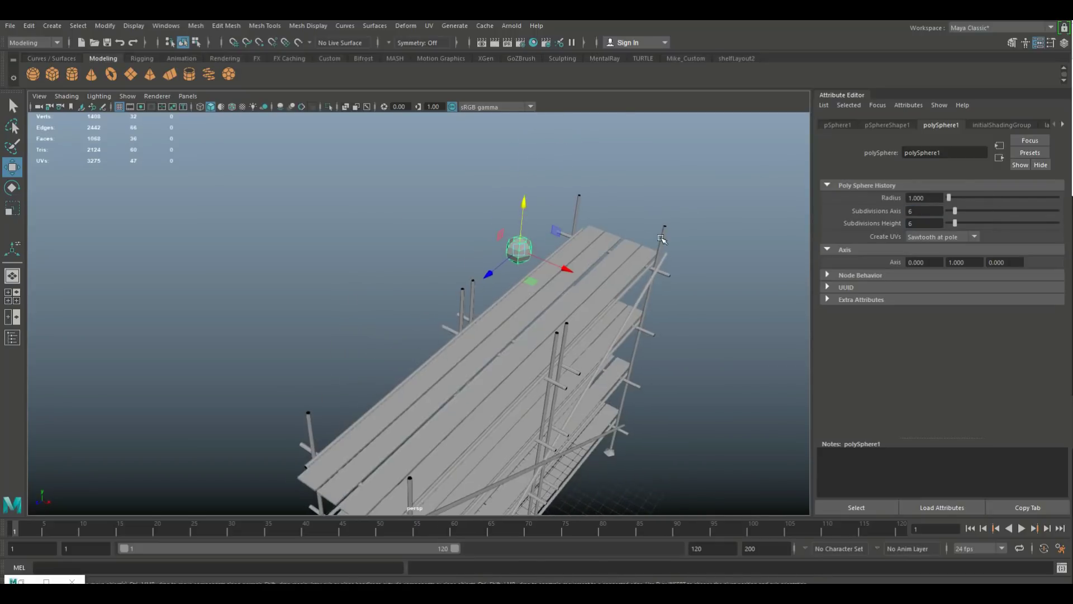
Lower the sphere's axis and height subdivisions to 5 each
double_click(923, 211)
drag(924, 223, 832, 227)
text(5)
click(922, 210)
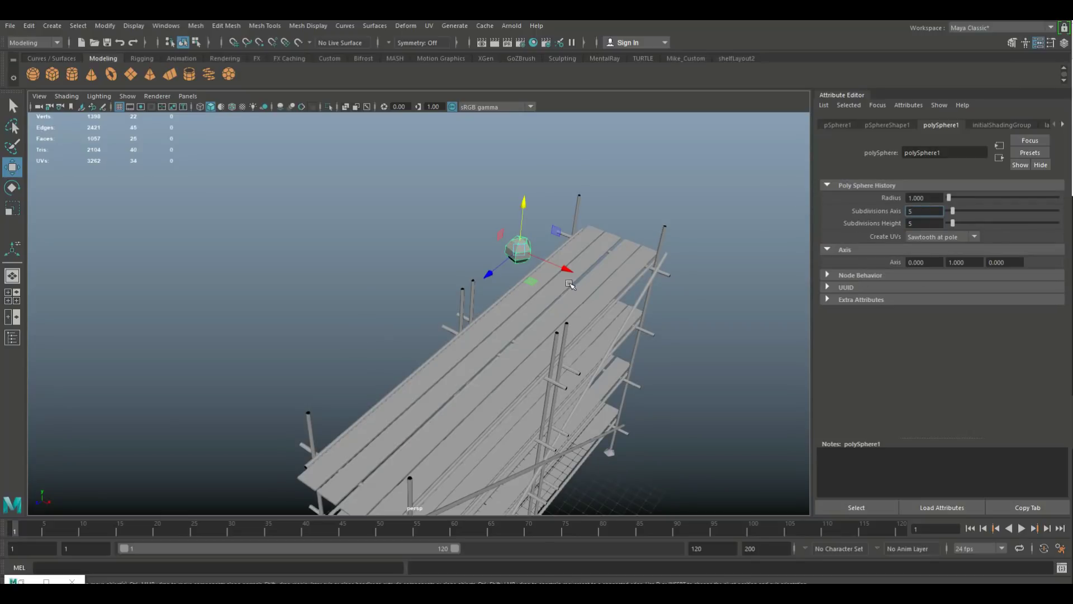
Move the sphere onto the top-deck corner joint where the upright, horizontal pipes and diagonal brace meet
scroll(565, 285, up, 2)
drag(541, 186, 675, 409)
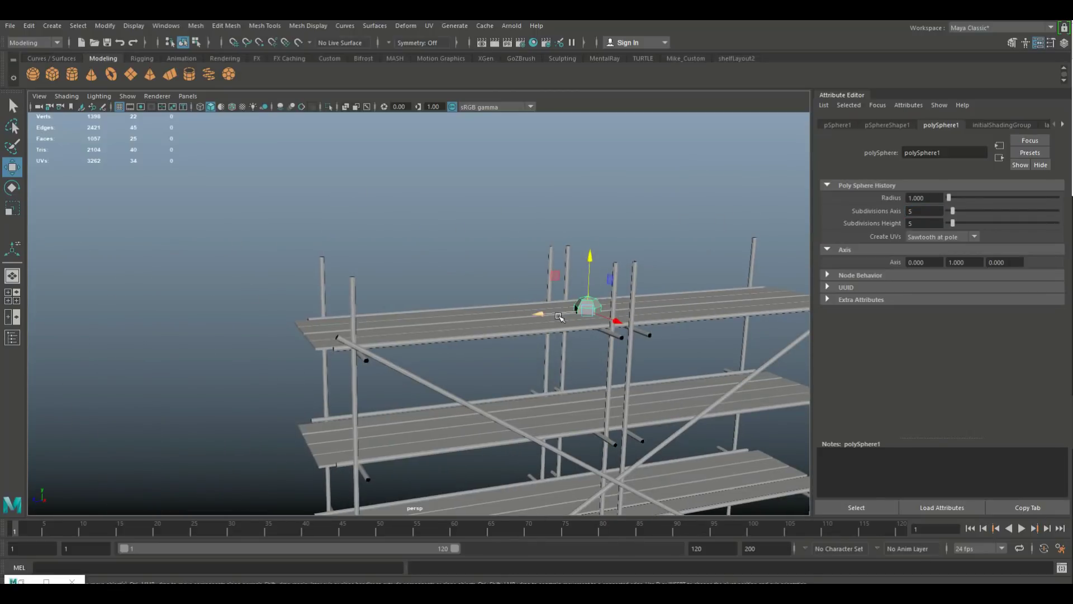
drag(539, 311, 411, 421)
alt+middle_drag(380, 429, 289, 435)
drag(499, 347, 564, 364)
alt+middle_drag(558, 369, 496, 388)
scroll(557, 358, up, 5)
scroll(557, 363, down, 1)
alt+drag(493, 404, 399, 435)
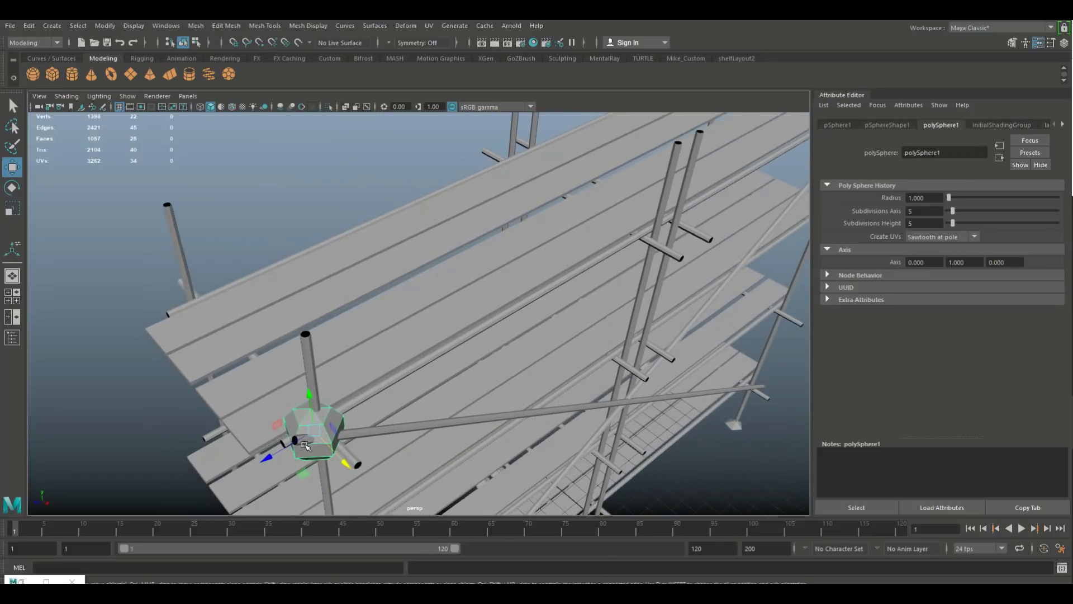
drag(275, 459, 334, 450)
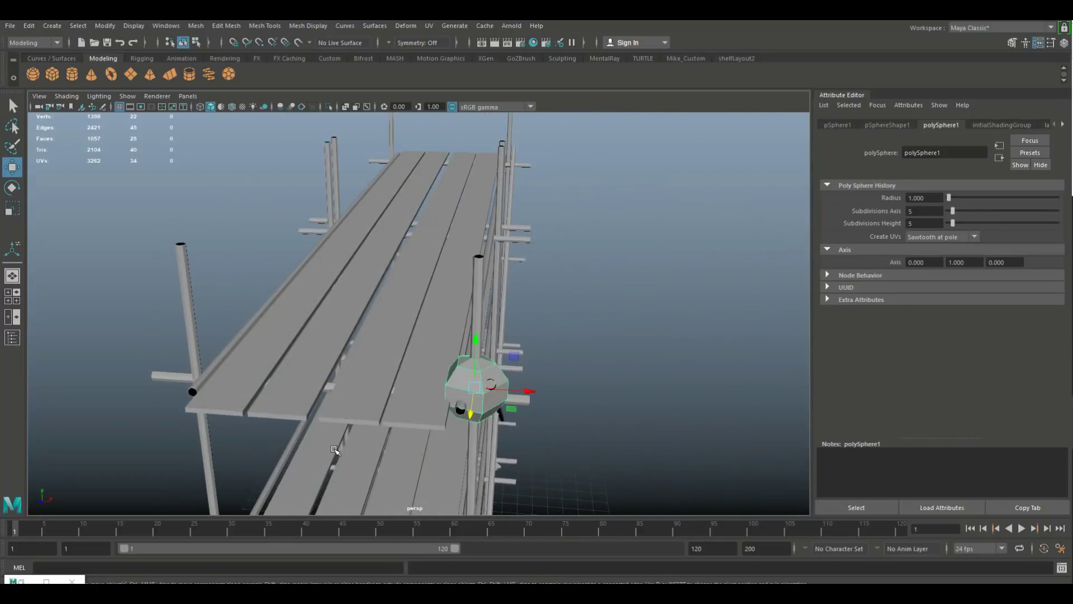
Scale the sphere down and adjust its position so it wraps the corner pipe joint like a coupler
key(r)
drag(476, 394, 445, 398)
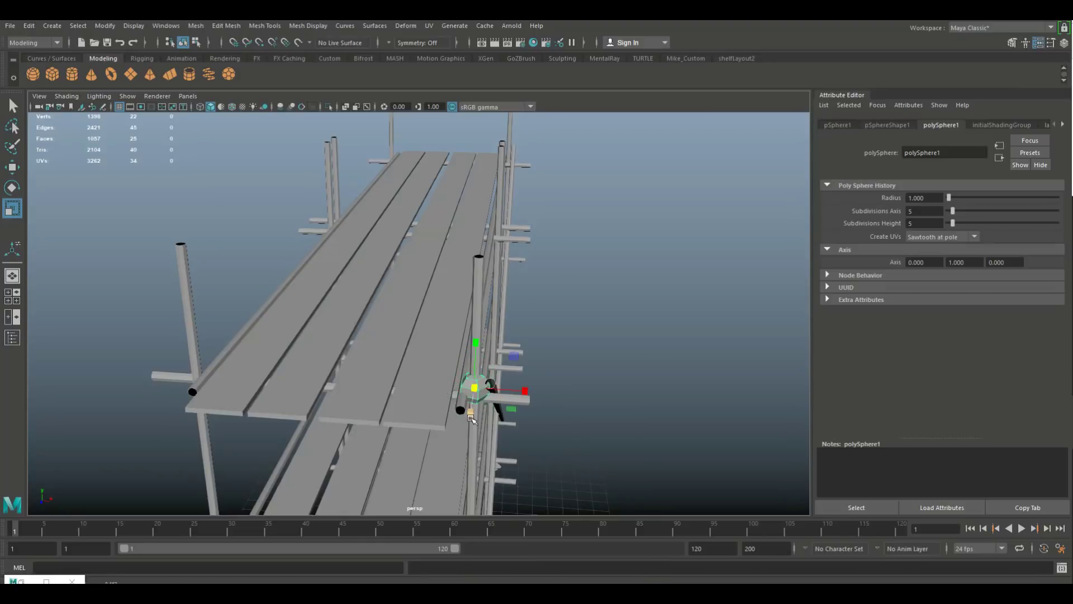
key(w)
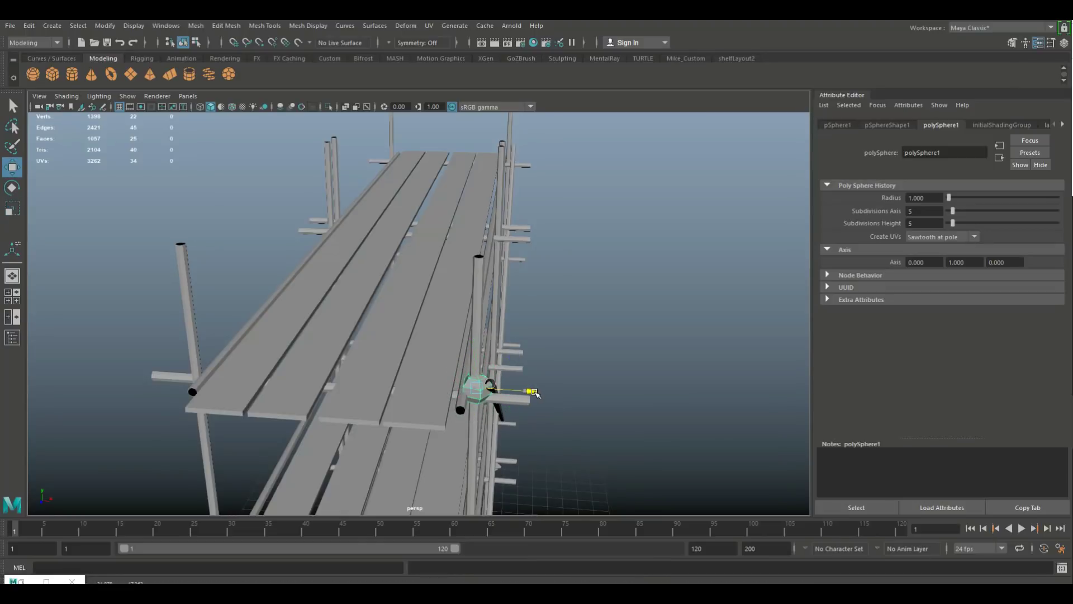
alt+drag(514, 407, 302, 419)
key(r)
drag(226, 340, 259, 326)
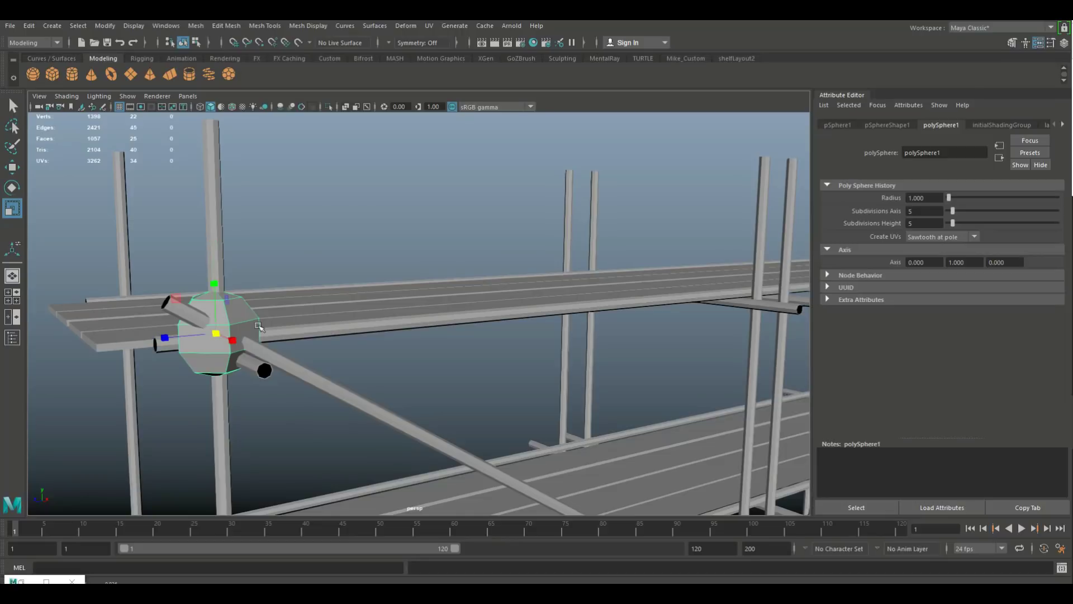
Judge the coupler sphere from a distance, then delete it from the corner joint
click(372, 223)
scroll(390, 271, down, 10)
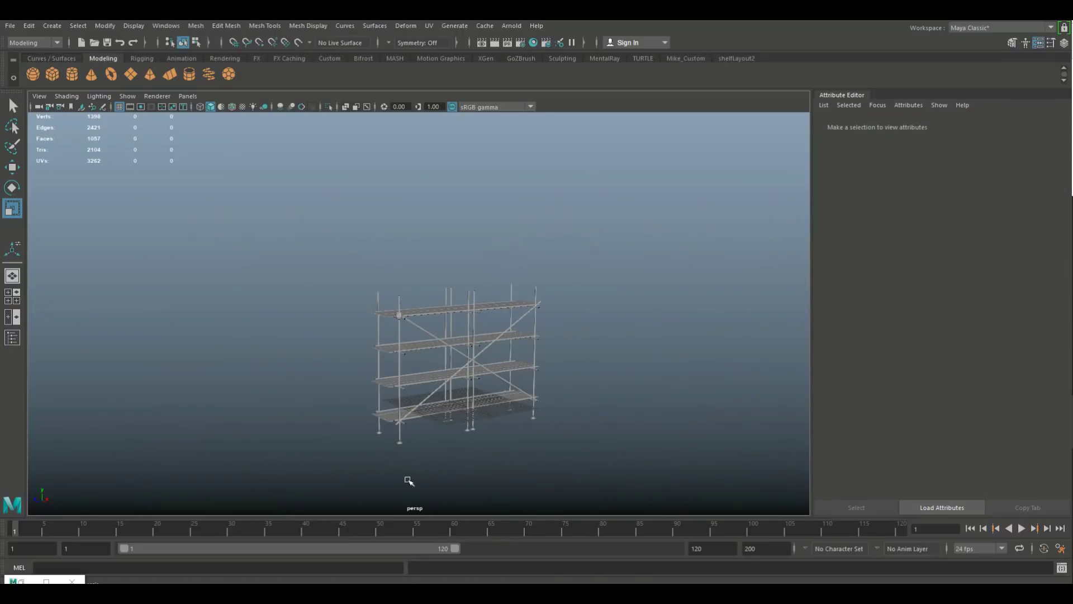
alt+drag(408, 481, 368, 464)
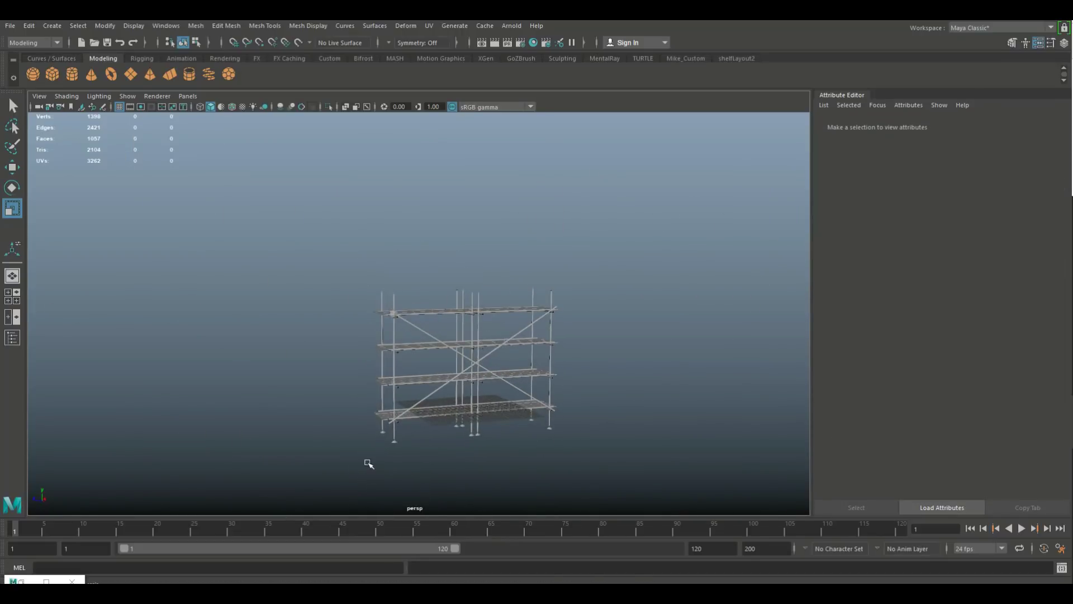
scroll(297, 427, up, 10)
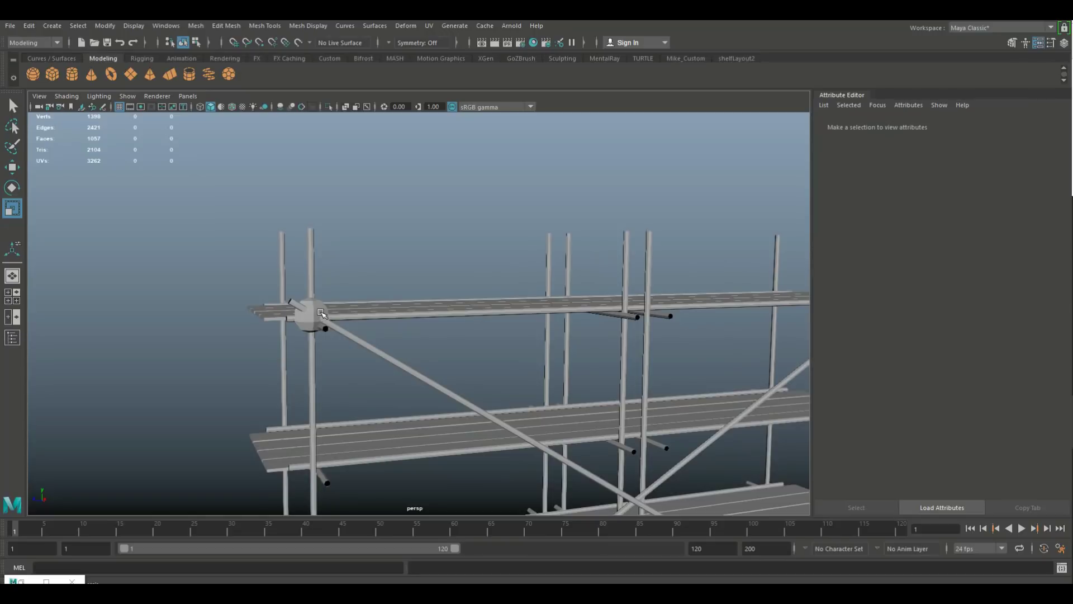
click(321, 312)
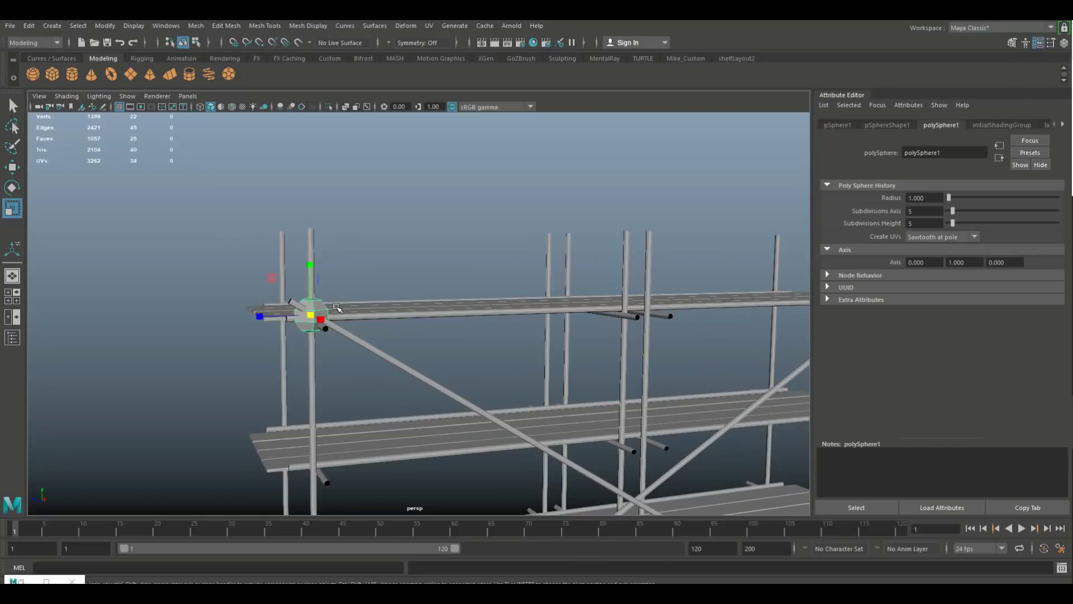
key(Delete)
scroll(462, 225, down, 10)
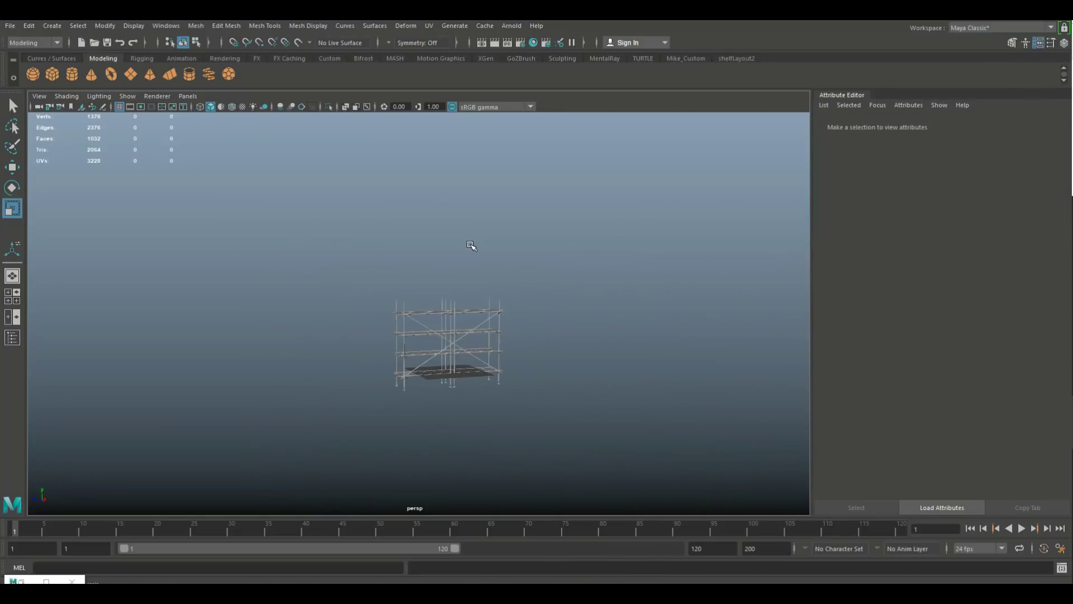
Select every pipe and plank of the scaffold and combine them into a single mesh
alt+drag(522, 314, 461, 395)
scroll(348, 325, down, 5)
alt+middle_drag(369, 412, 352, 447)
alt+drag(352, 447, 364, 436)
drag(270, 270, 562, 506)
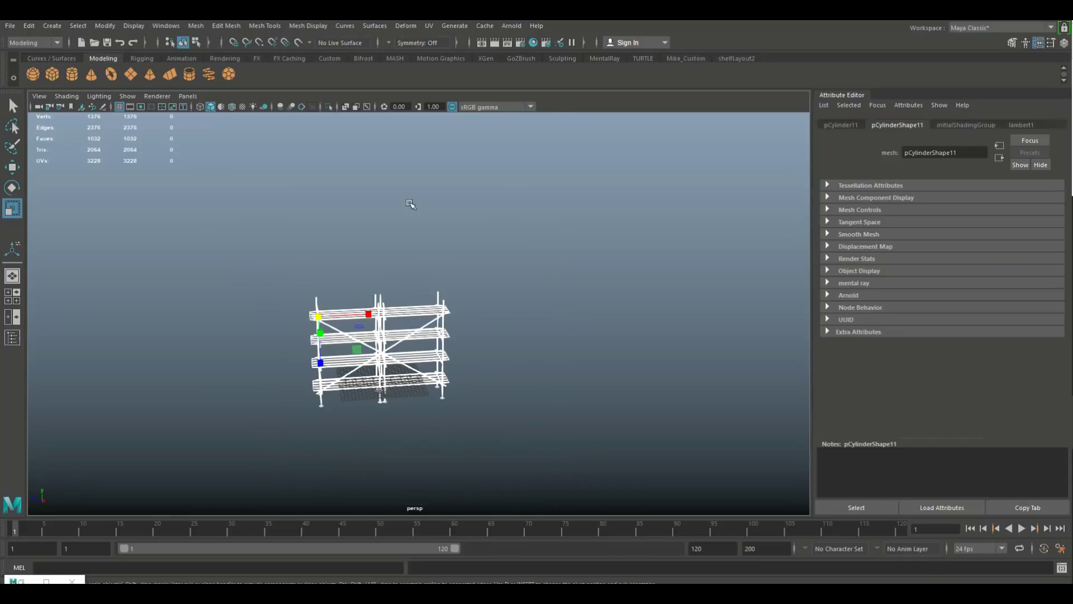
click(197, 26)
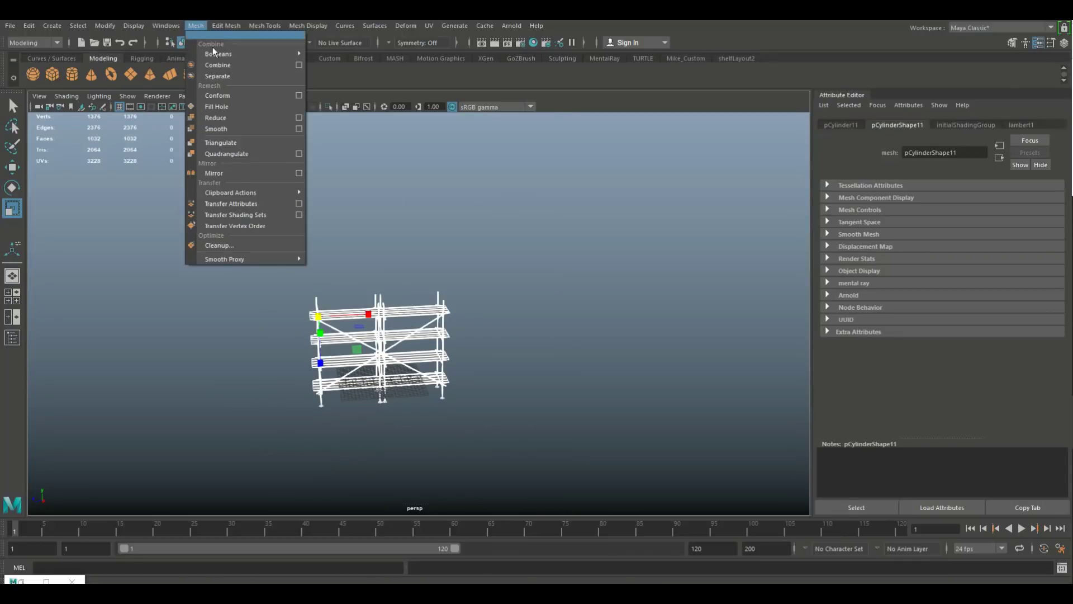
click(241, 65)
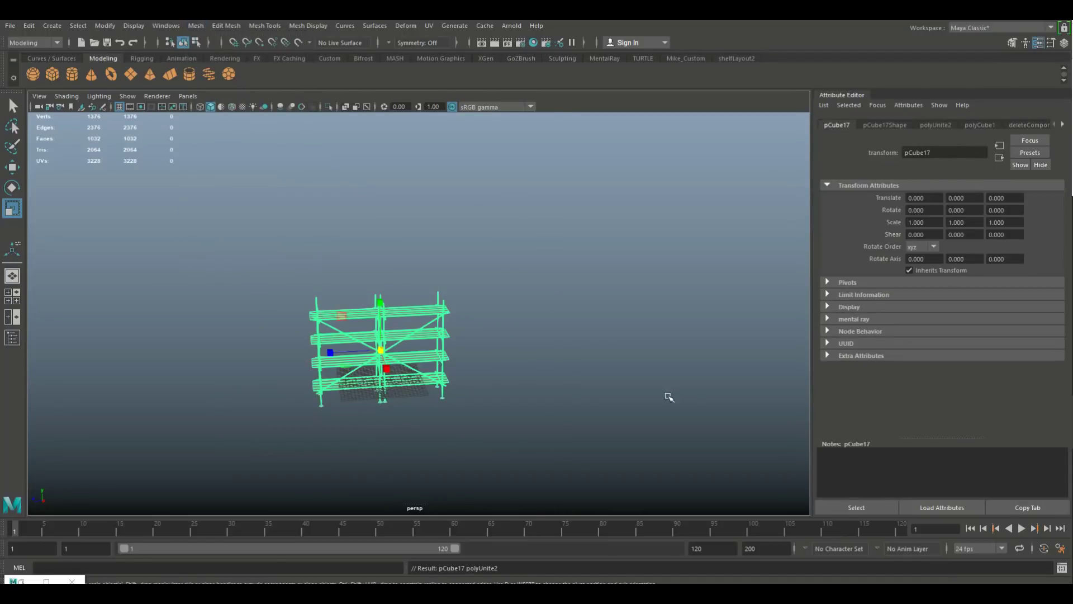
Duplicate the combined scaffold and move the copy to Translate Z -38.908, end to end with the original
key(ctrl+d)
key(w)
scroll(476, 339, up, 3)
drag(313, 371, 502, 384)
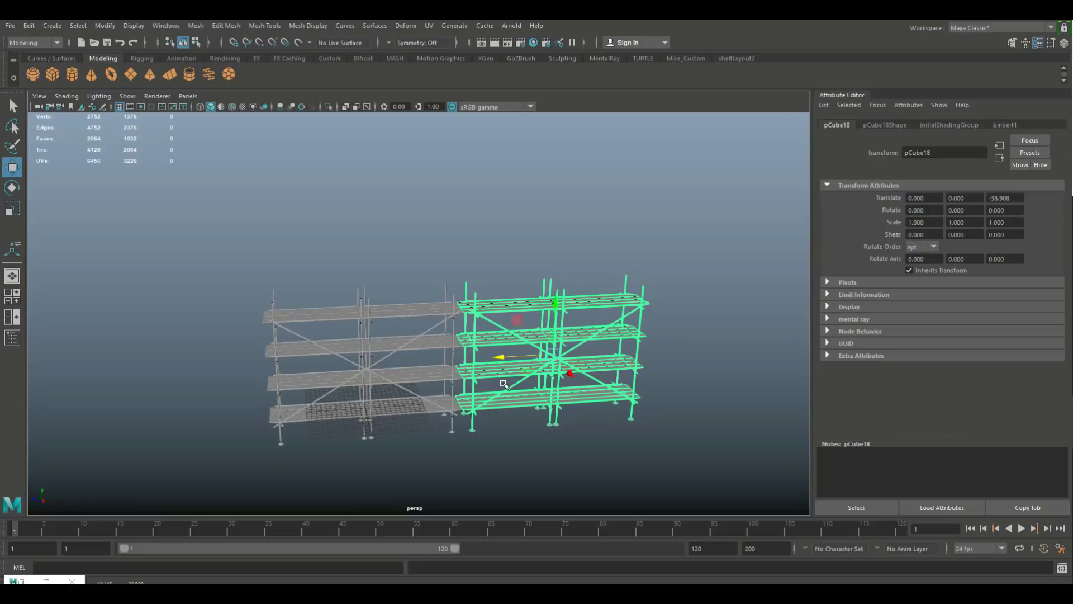
Repeat the offset duplication twice to form a row of four scaffolds, and view the whole row
key(shift+d)
key(shift+d)
scroll(538, 233, down, 2)
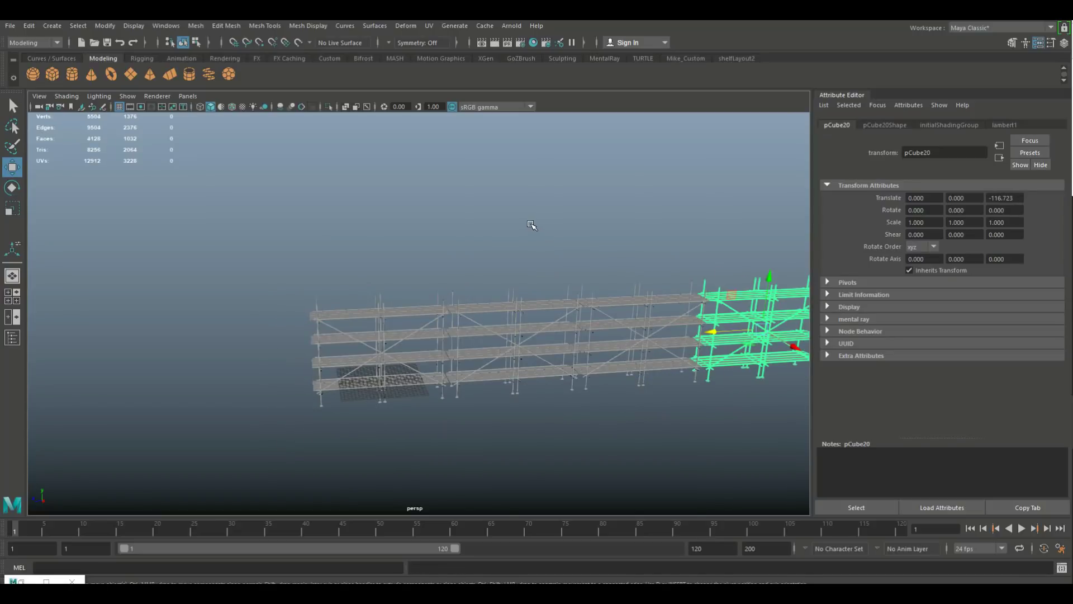
click(531, 225)
alt+drag(537, 221, 294, 263)
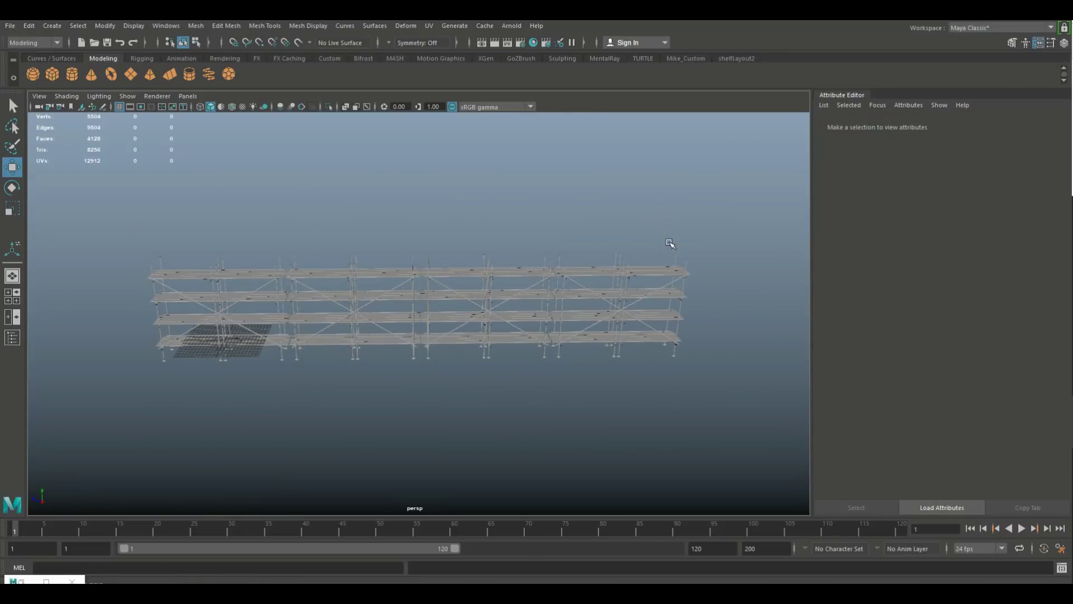
Undo the scaffold duplications and look over the single combined scaffold
key(ctrl+z)
key(ctrl+z)
key(ctrl+z)
key(ctrl+z)
key(ctrl+z)
alt+drag(554, 360, 500, 419)
alt+middle_drag(500, 419, 554, 430)
alt+drag(554, 430, 571, 436)
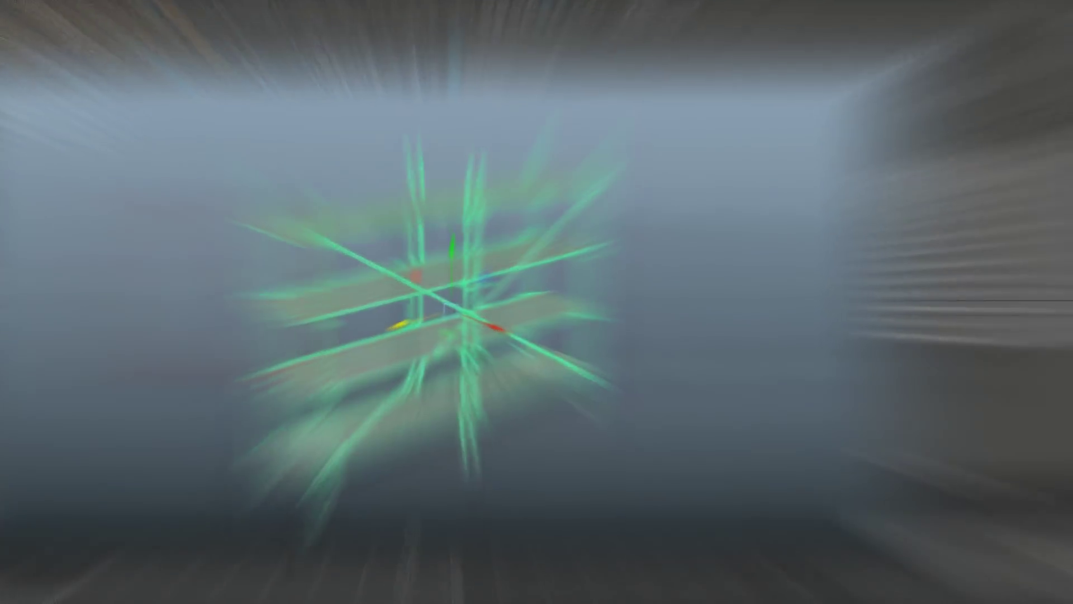